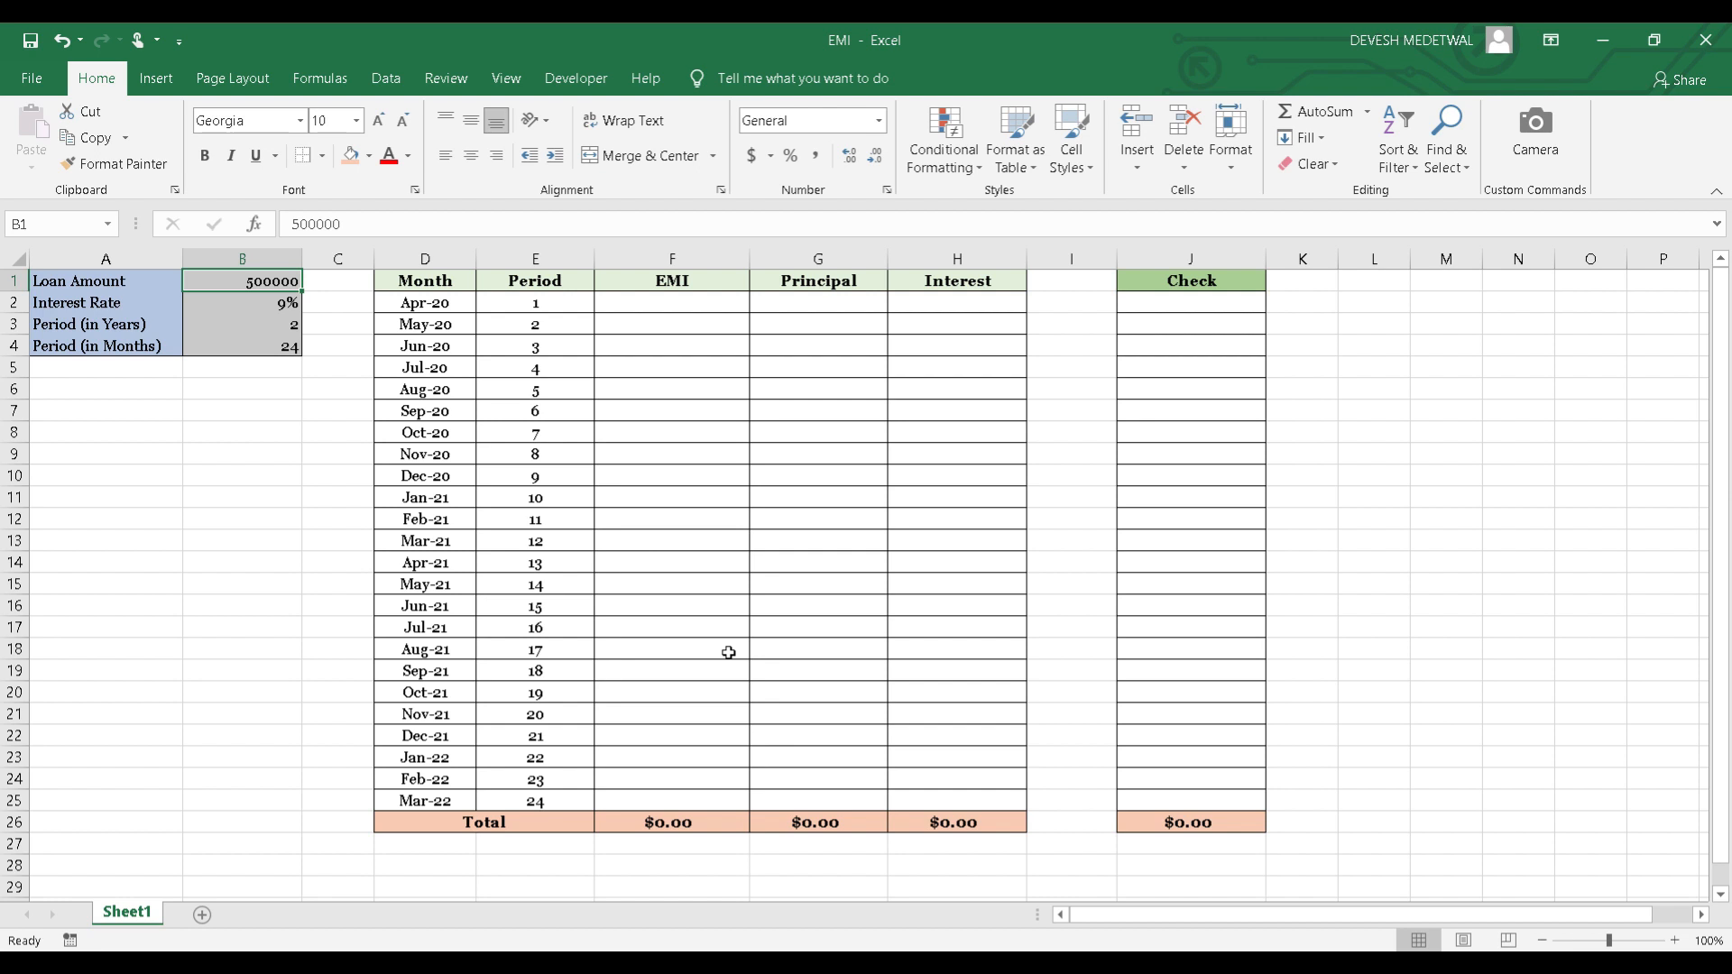
Look over the repayment schedule's header row and the first empty cells of the EMI, Principal and Interest columns.
key(Right)
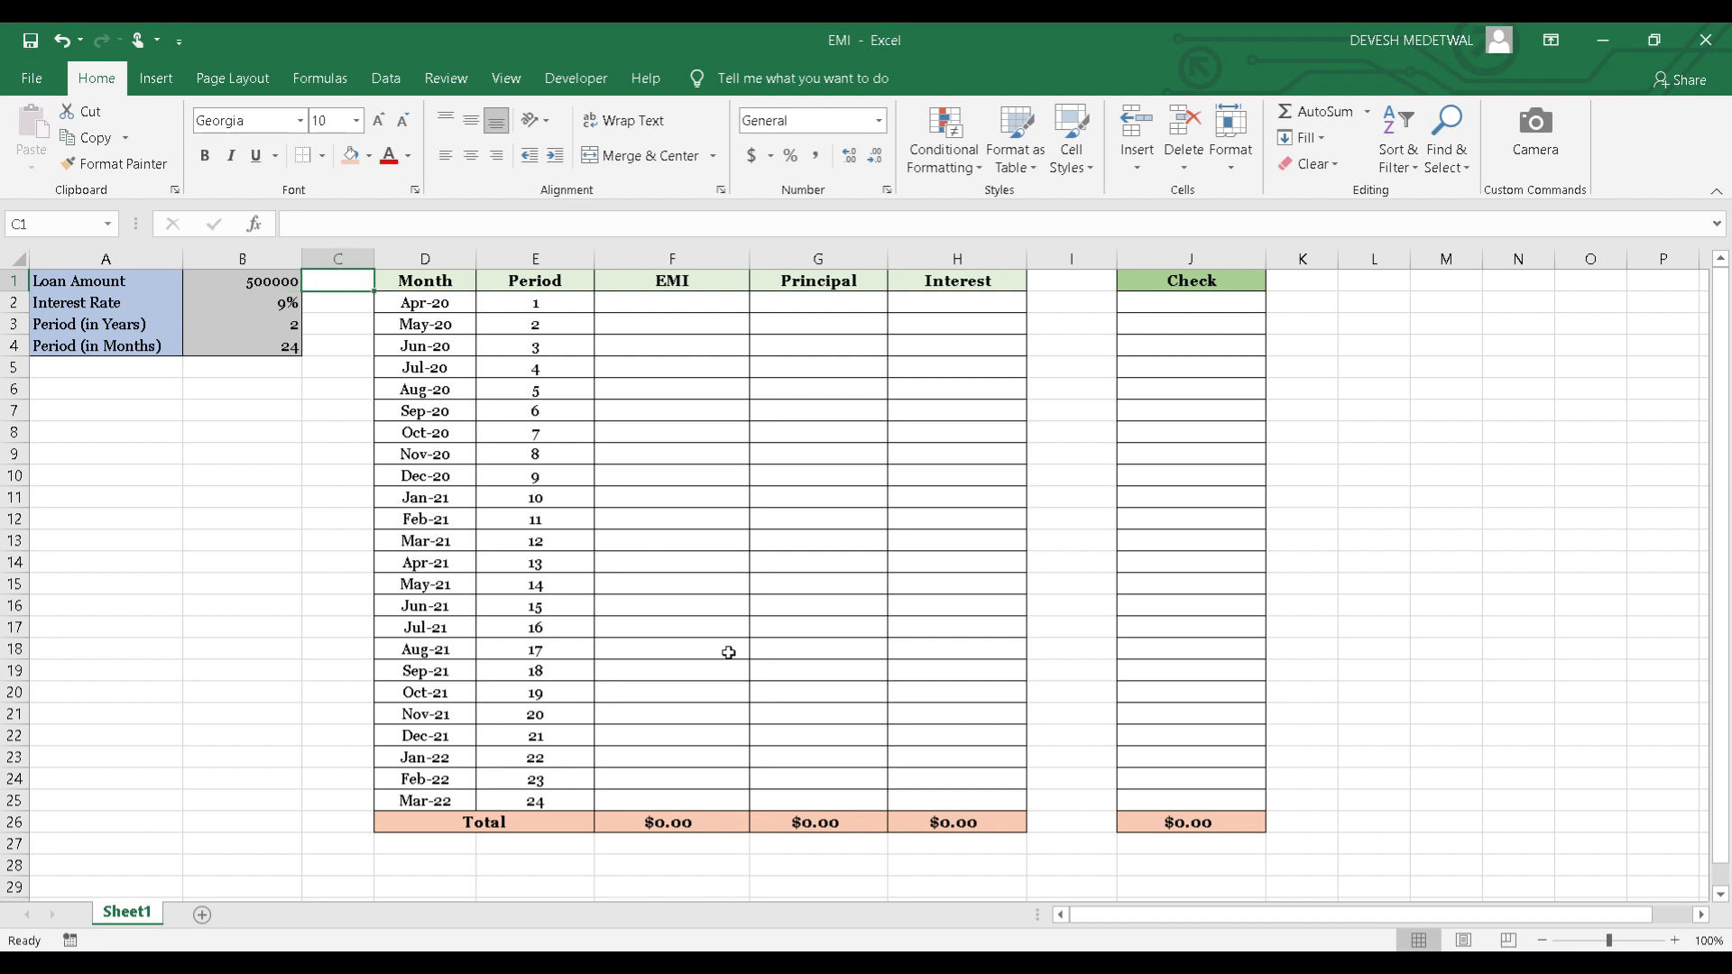
key(Right)
key(Right)
key(Right)
key(Right)
key(Right)
key(Right)
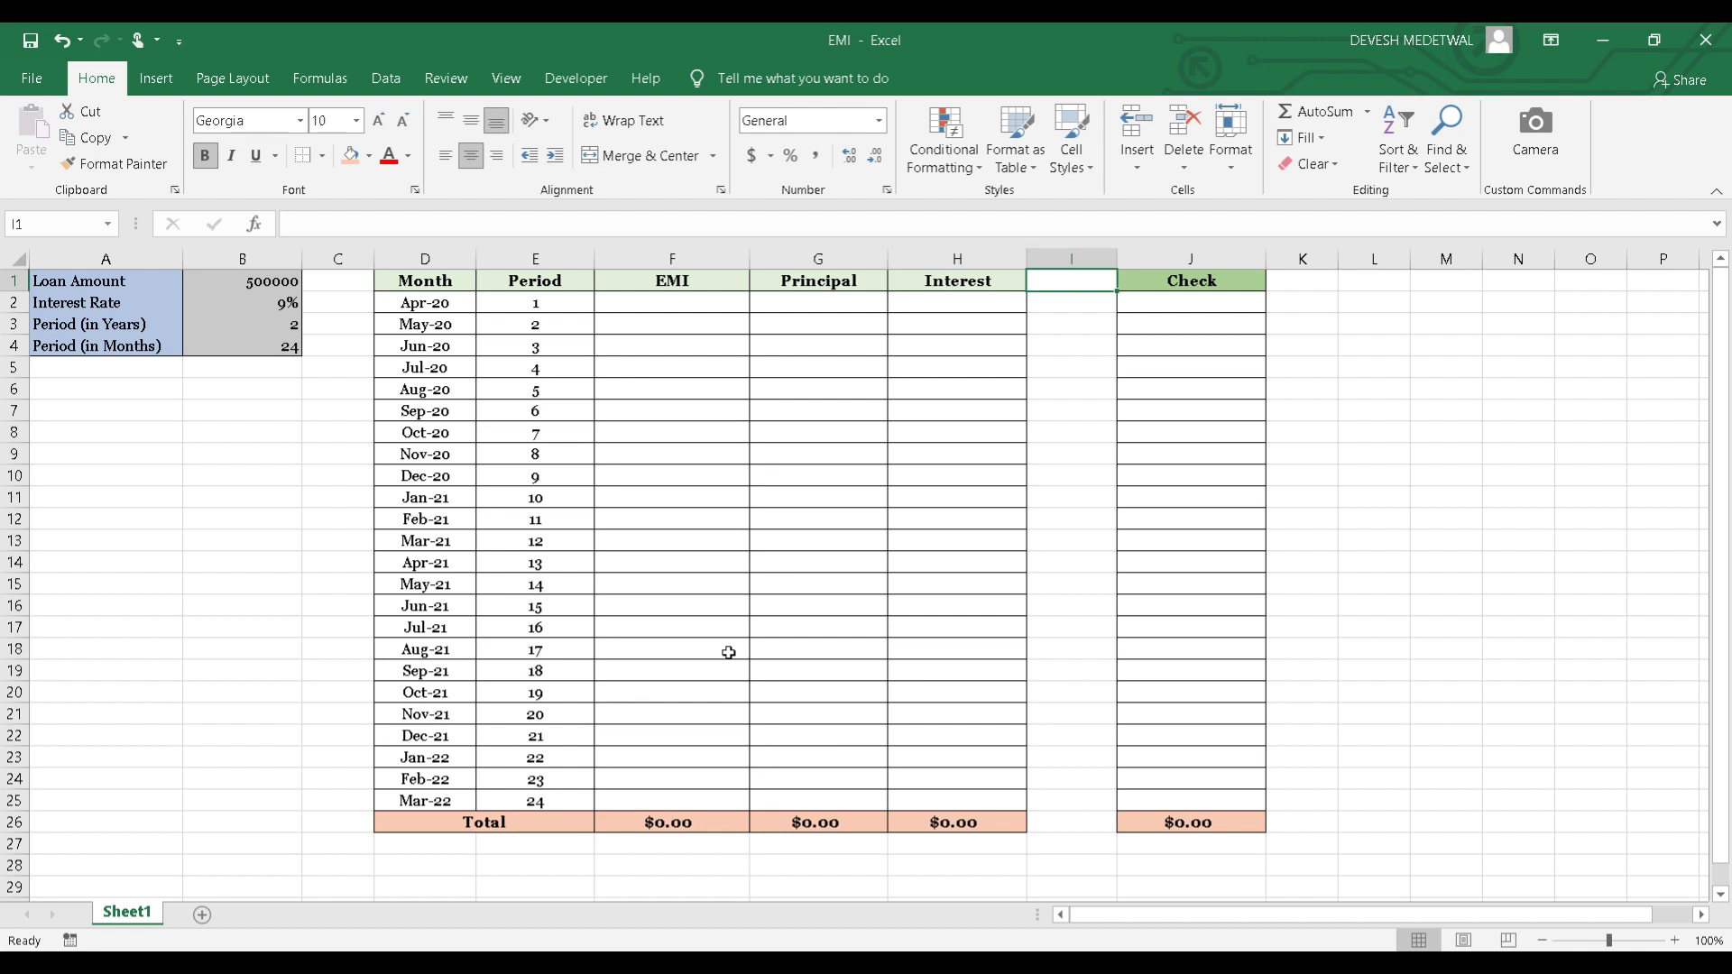
key(Left)
key(Left)
key(Left)
key(Down)
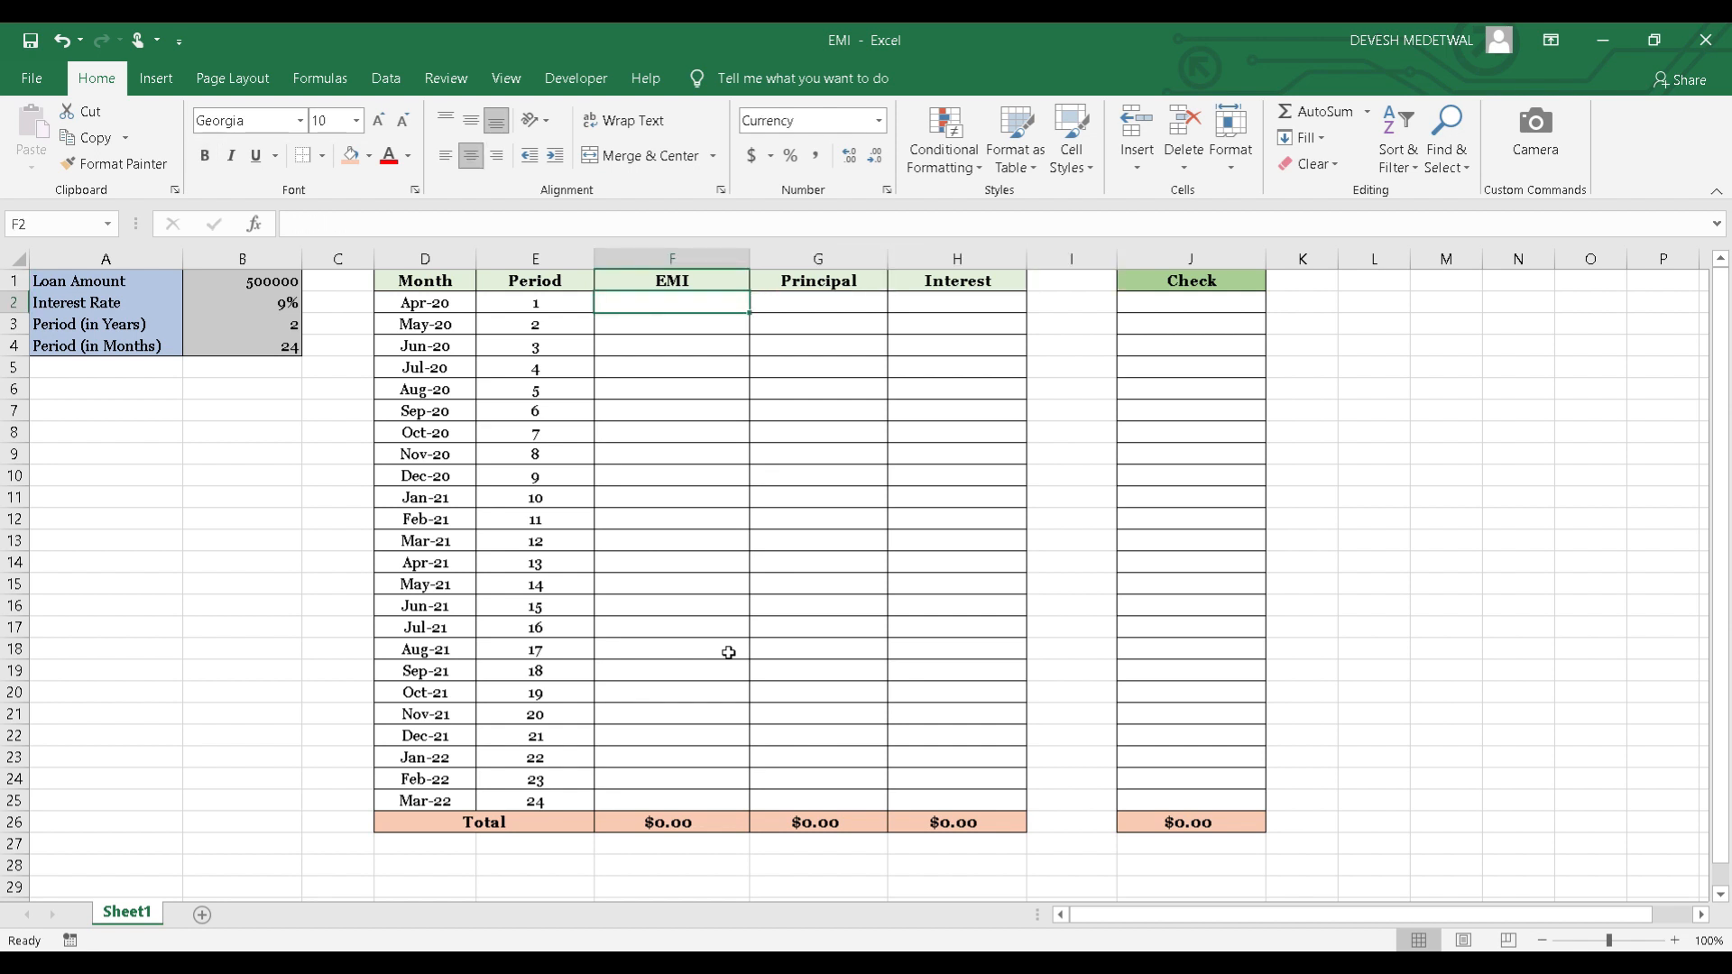
key(Right)
key(Right)
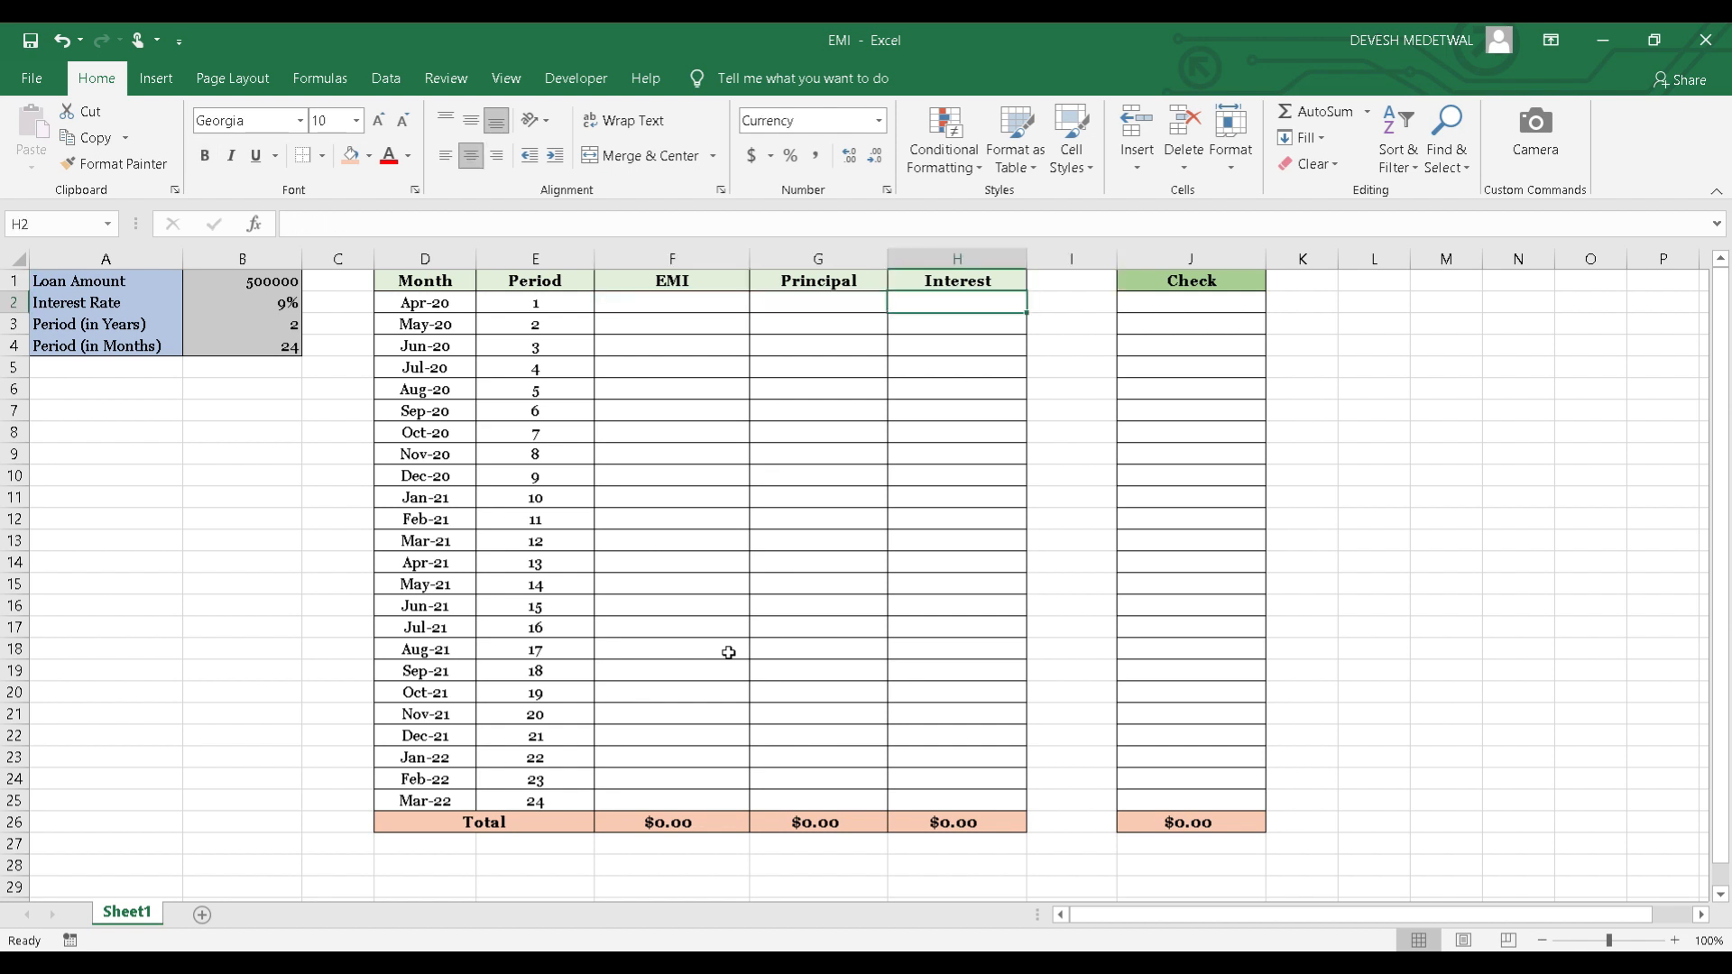
Start a PMT formula in the first EMI cell, F2, using the absolute interest rate divided by months, $B$2/12, as the rate.
key(Left)
key(Left)
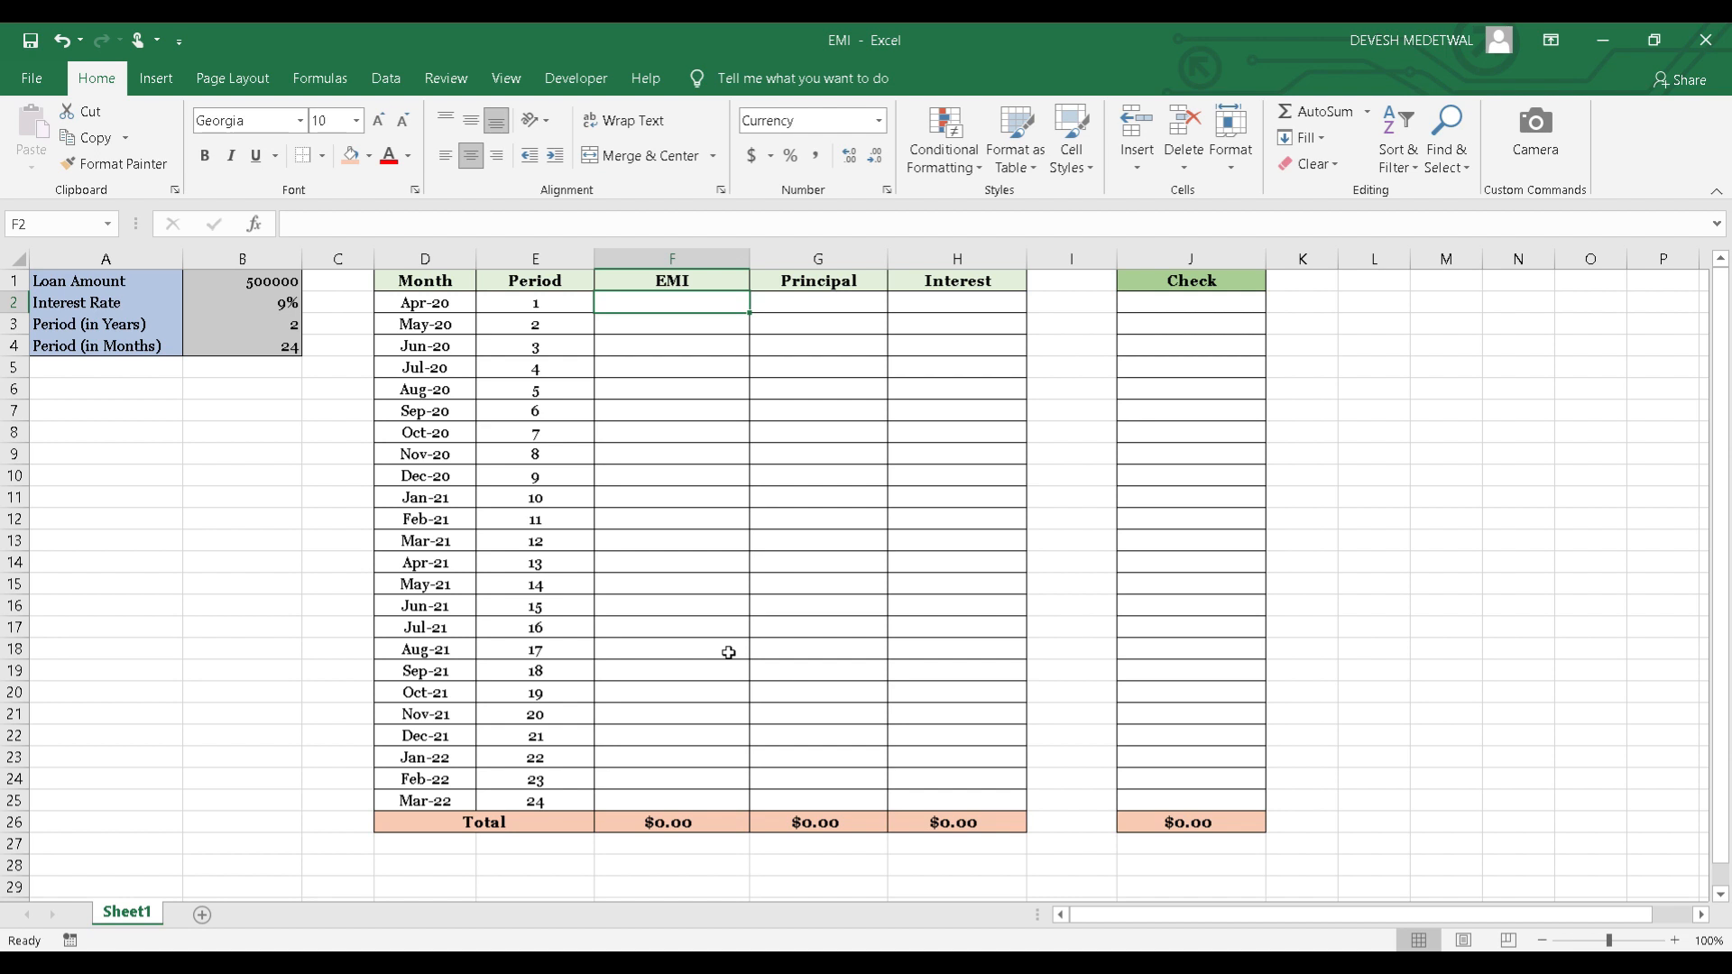
text(=P)
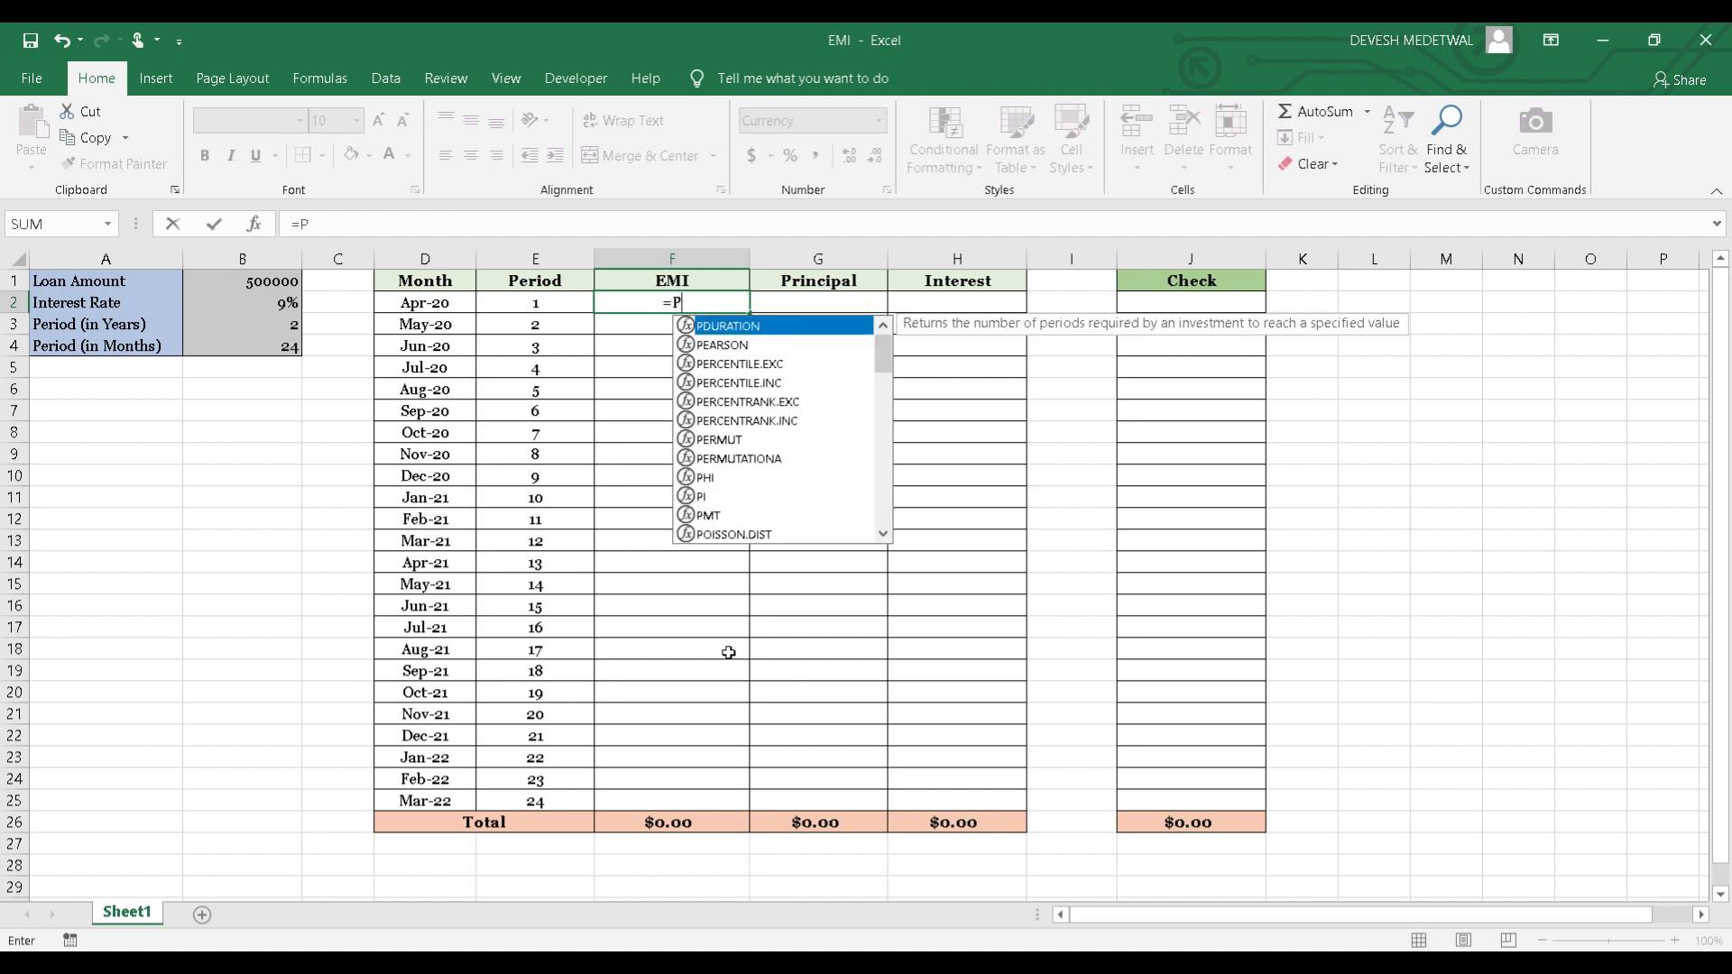
text(MT)
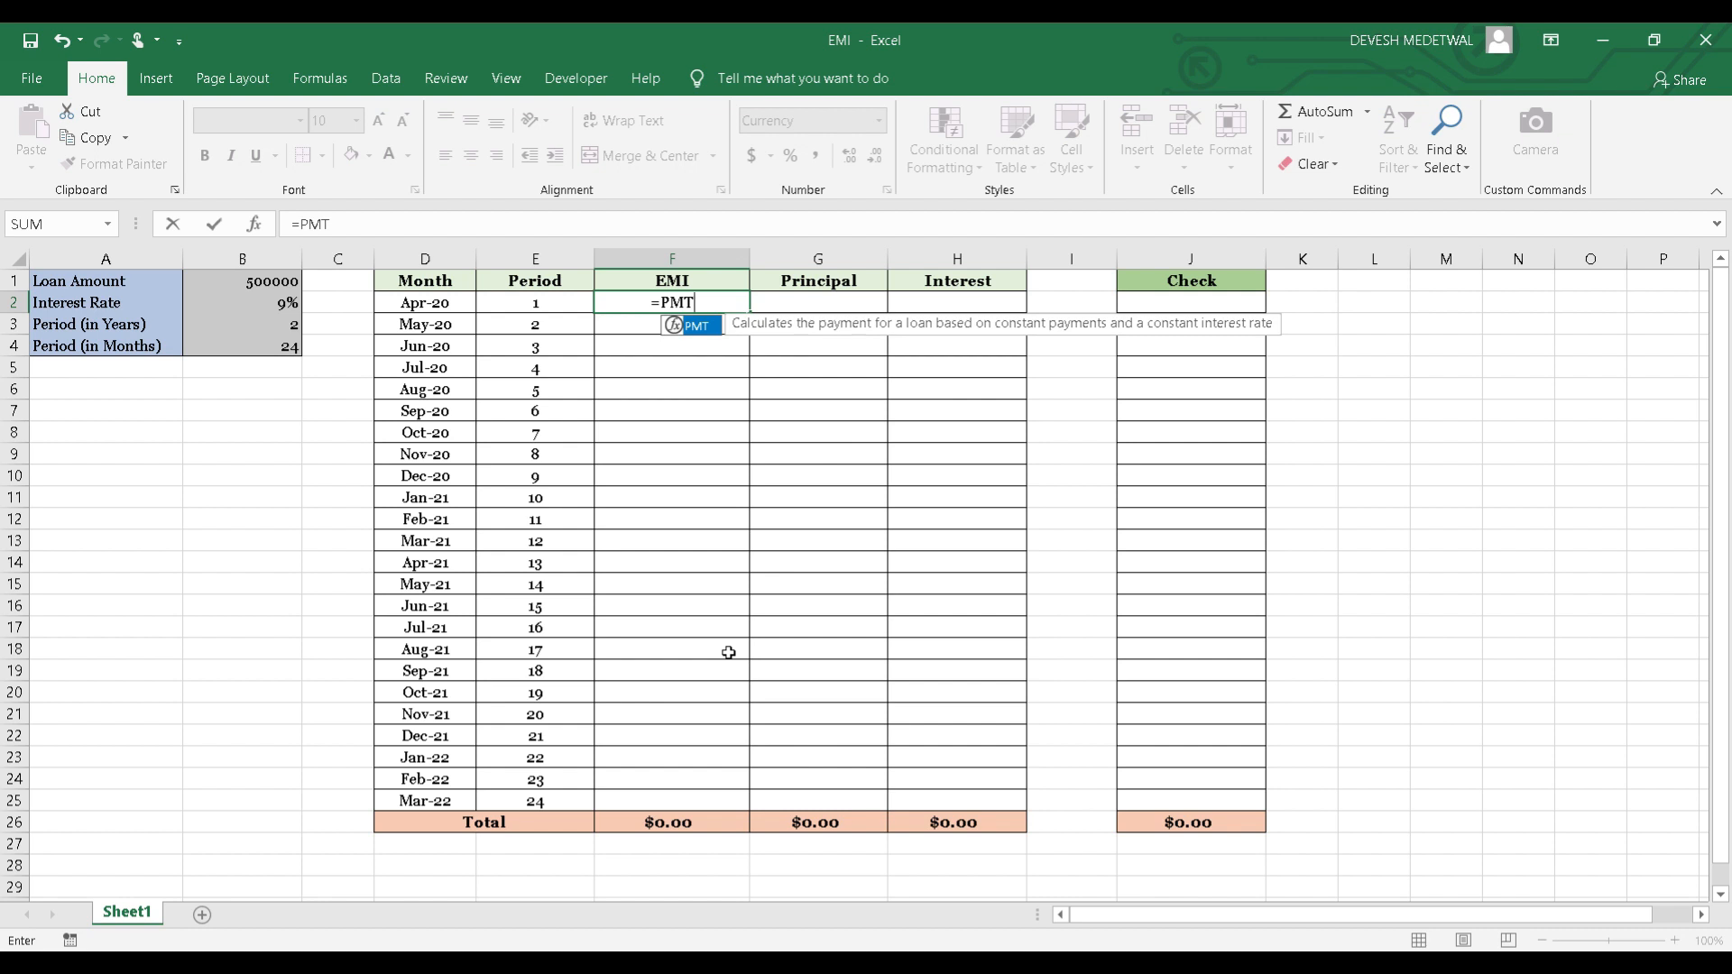
text(()
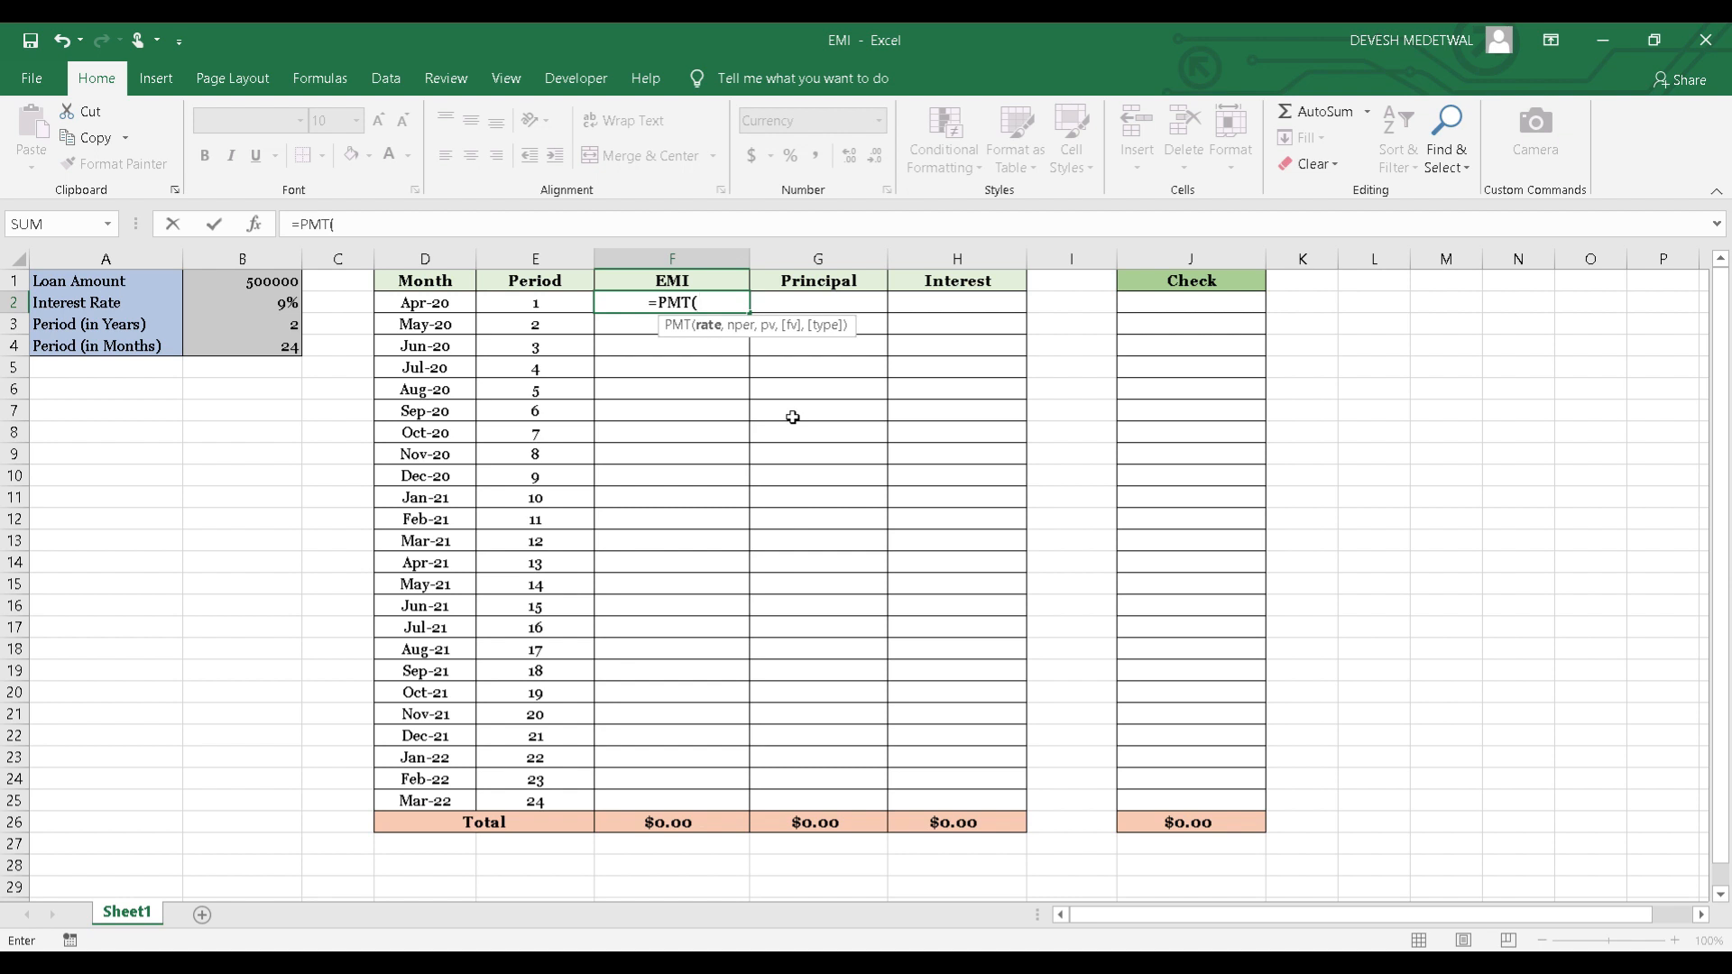
key(Left)
key(Left)
key(Left)
key(Left)
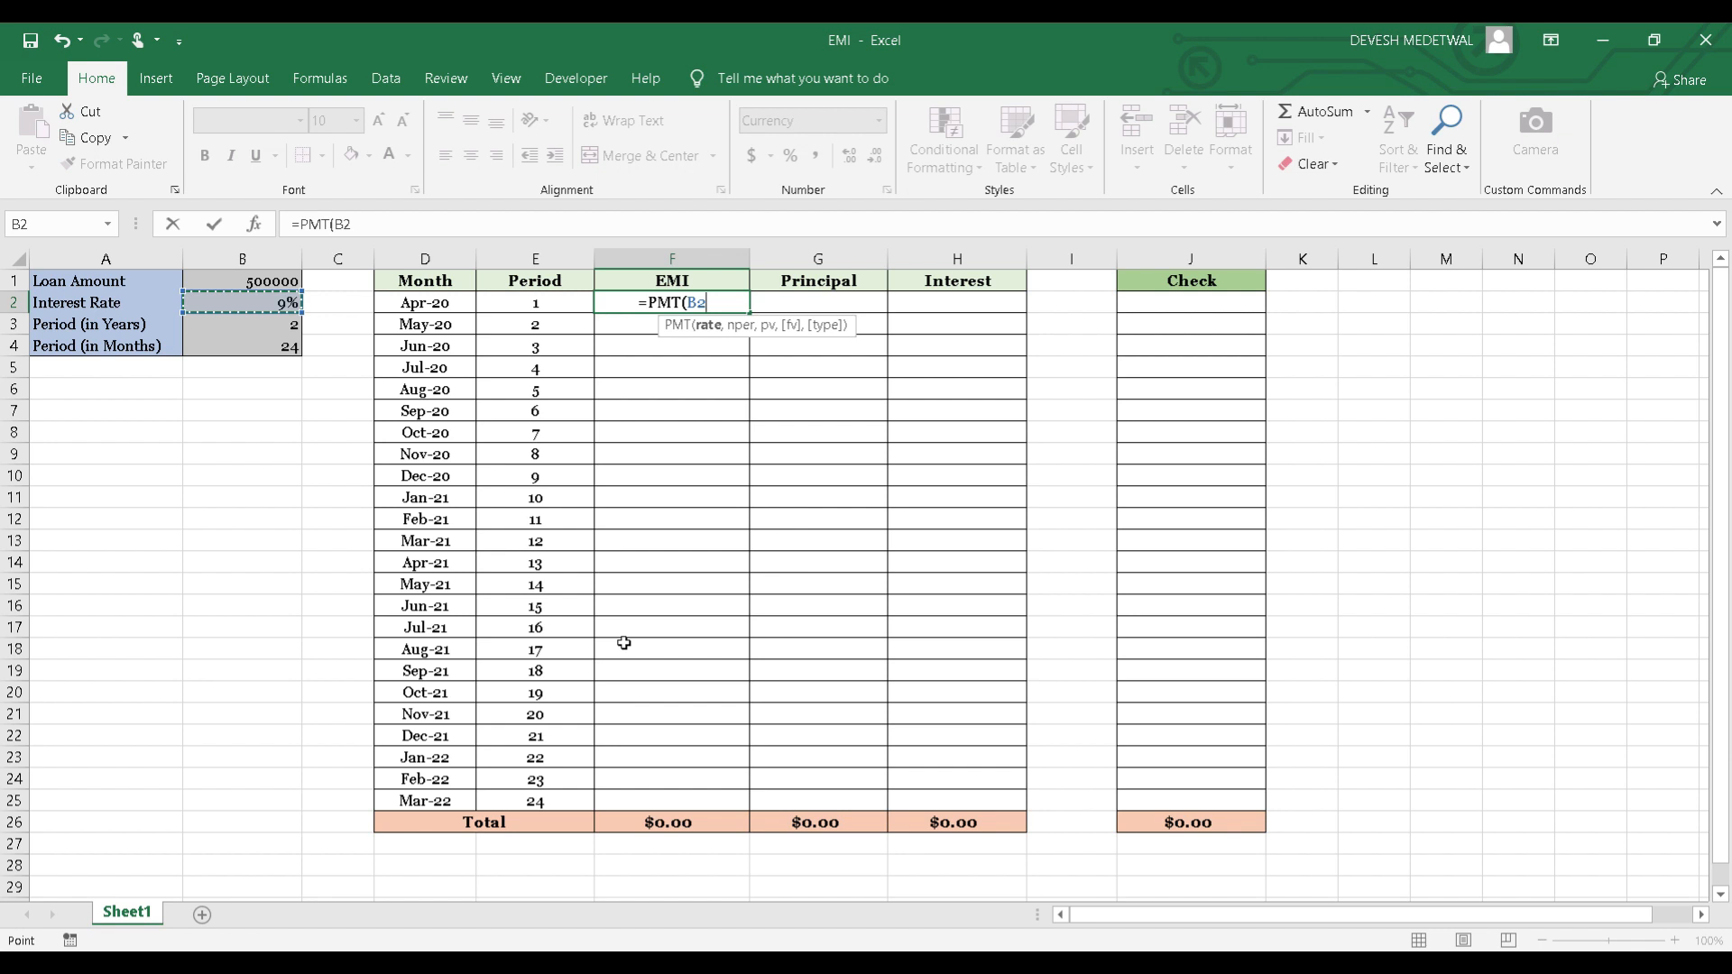
key(F4)
text(/)
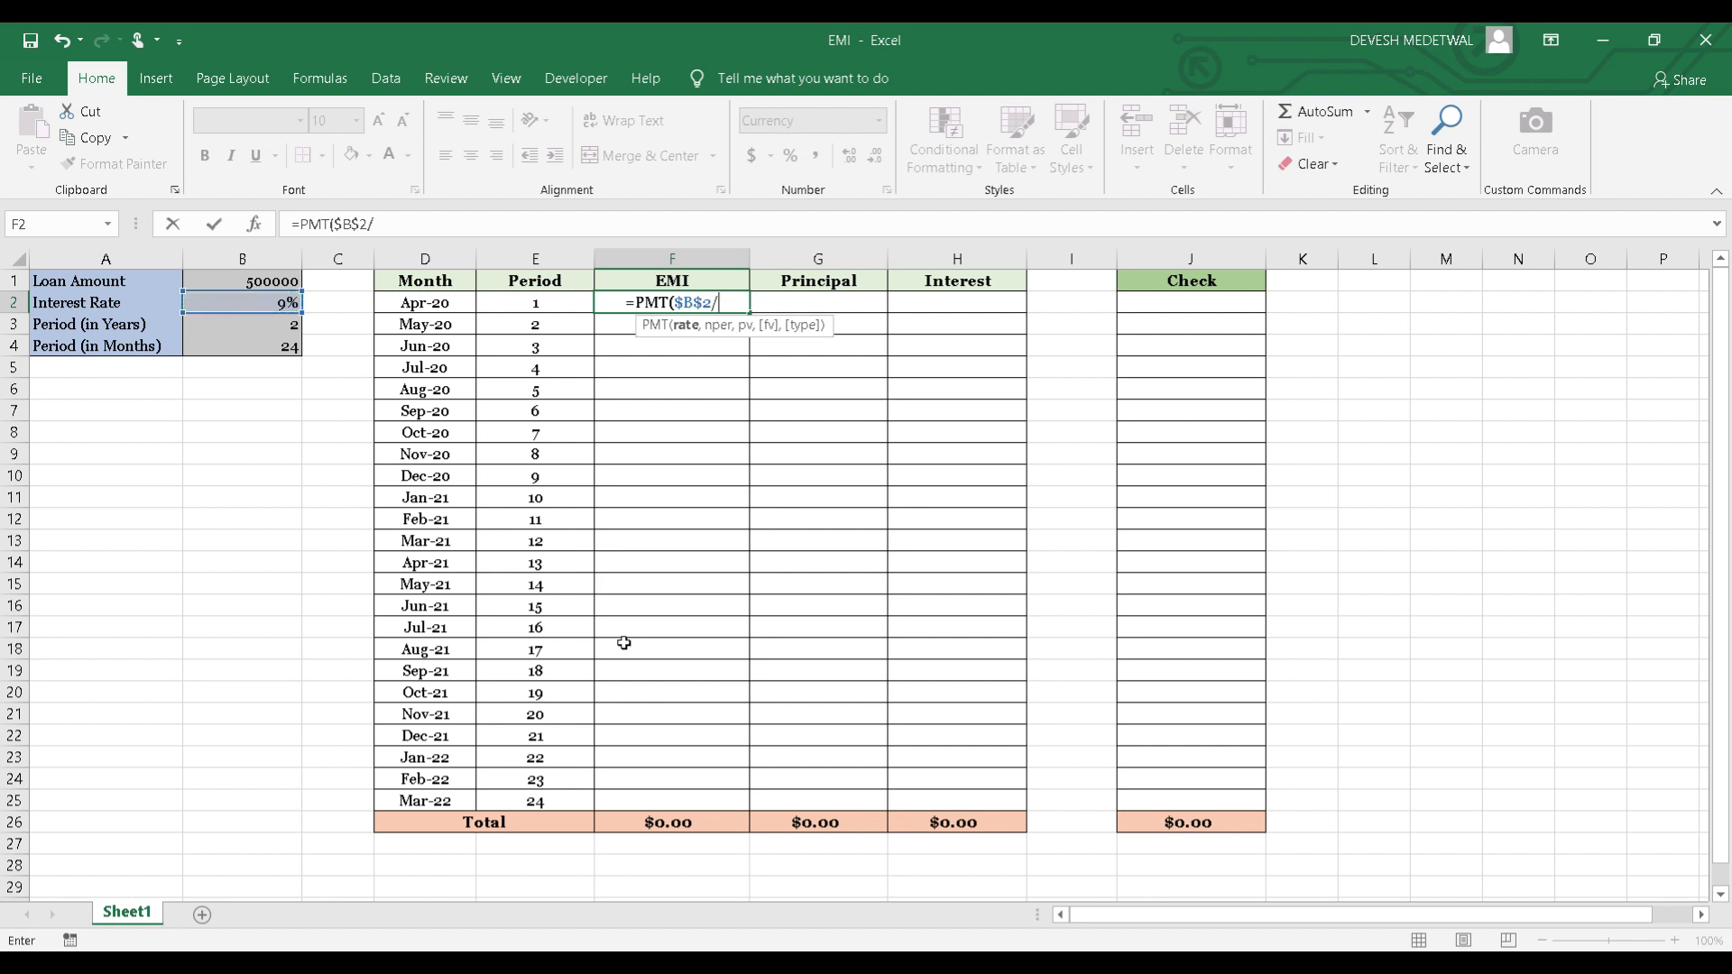
text(12)
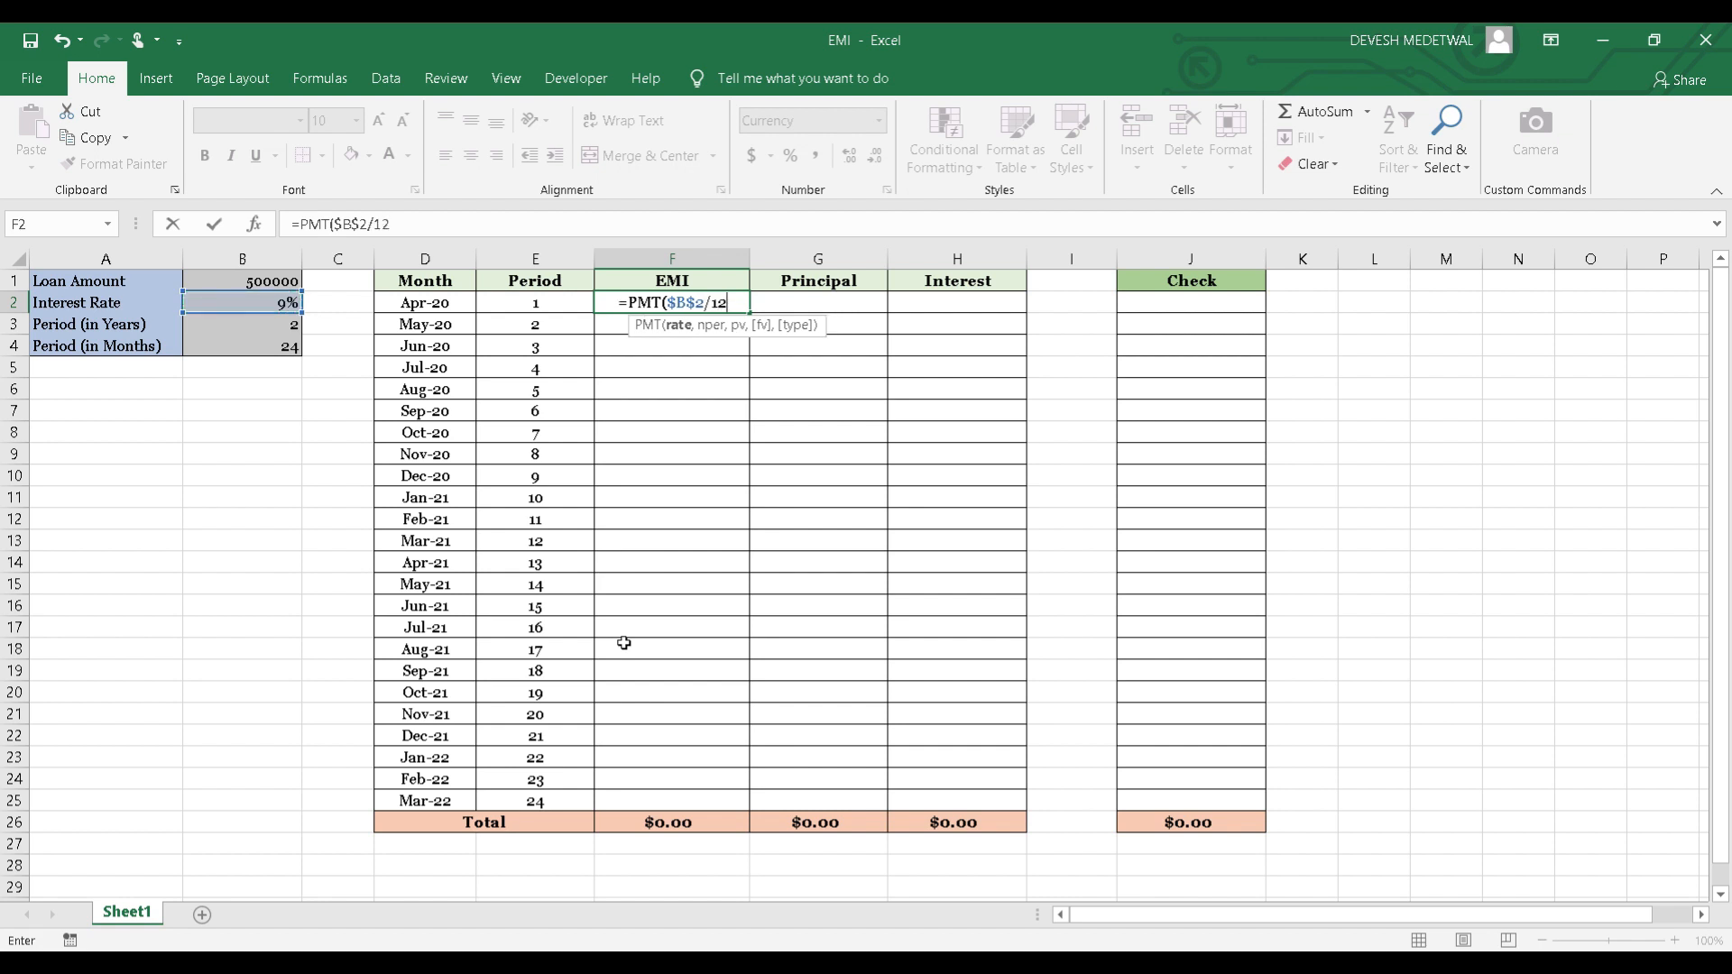
text(,)
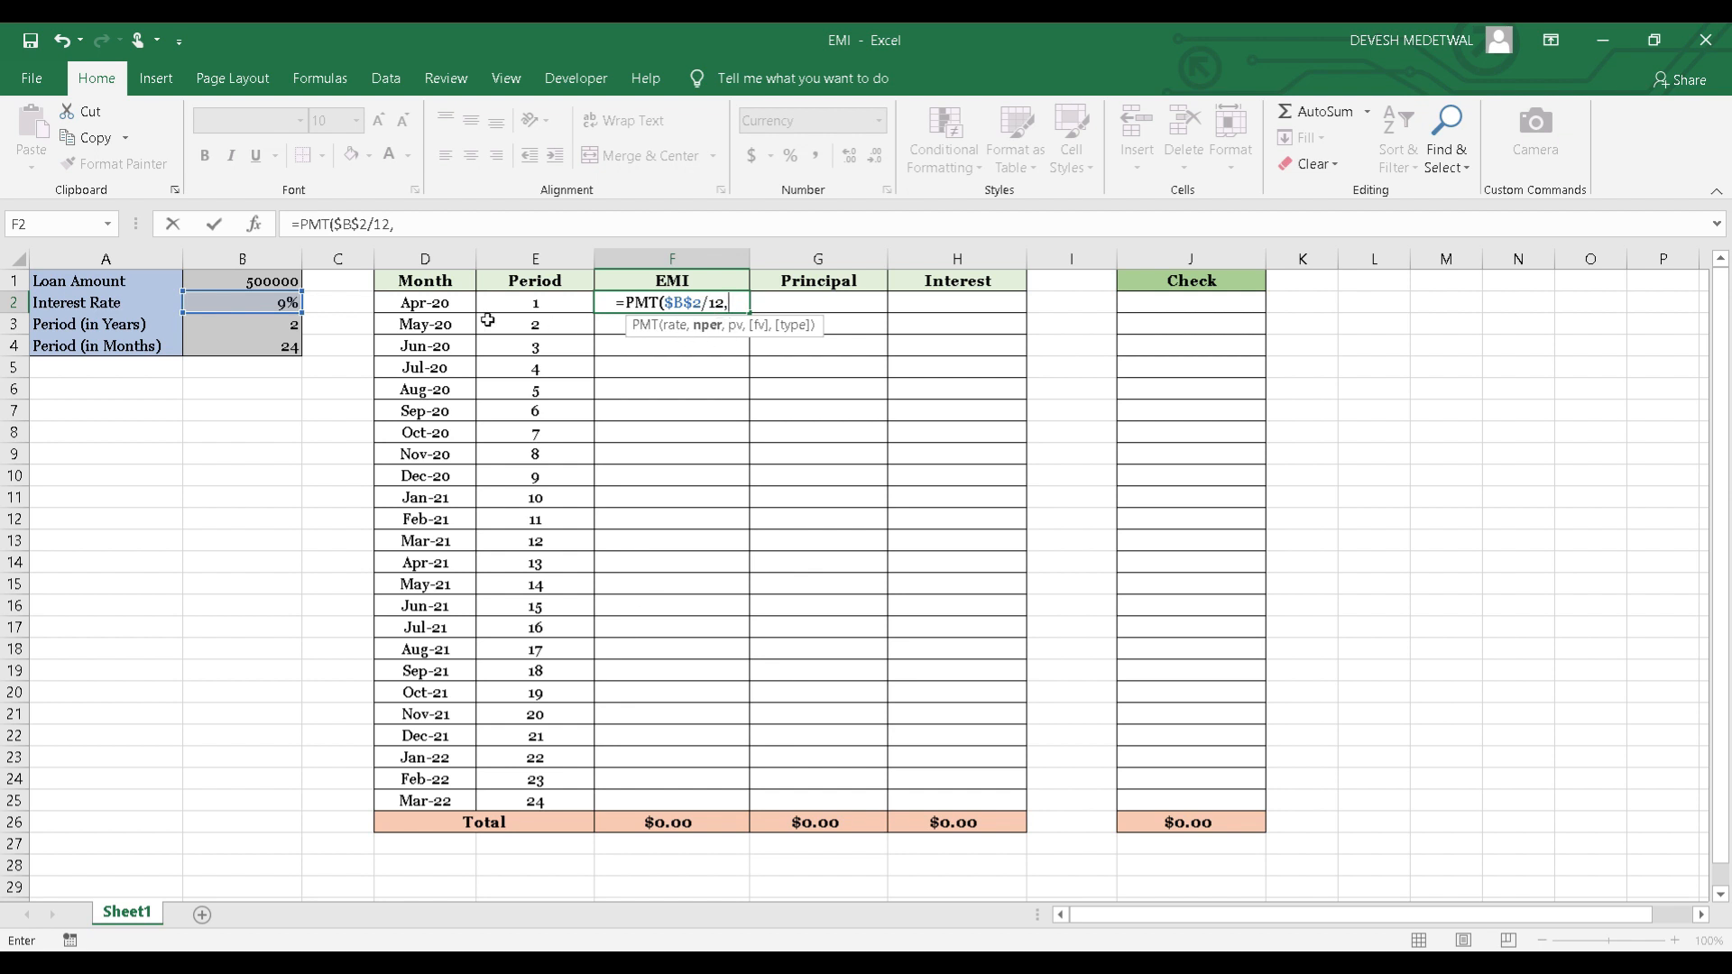
Complete the PMT formula in F2 with $B$4 as the number of periods and $B$1 as the present value.
click(249, 350)
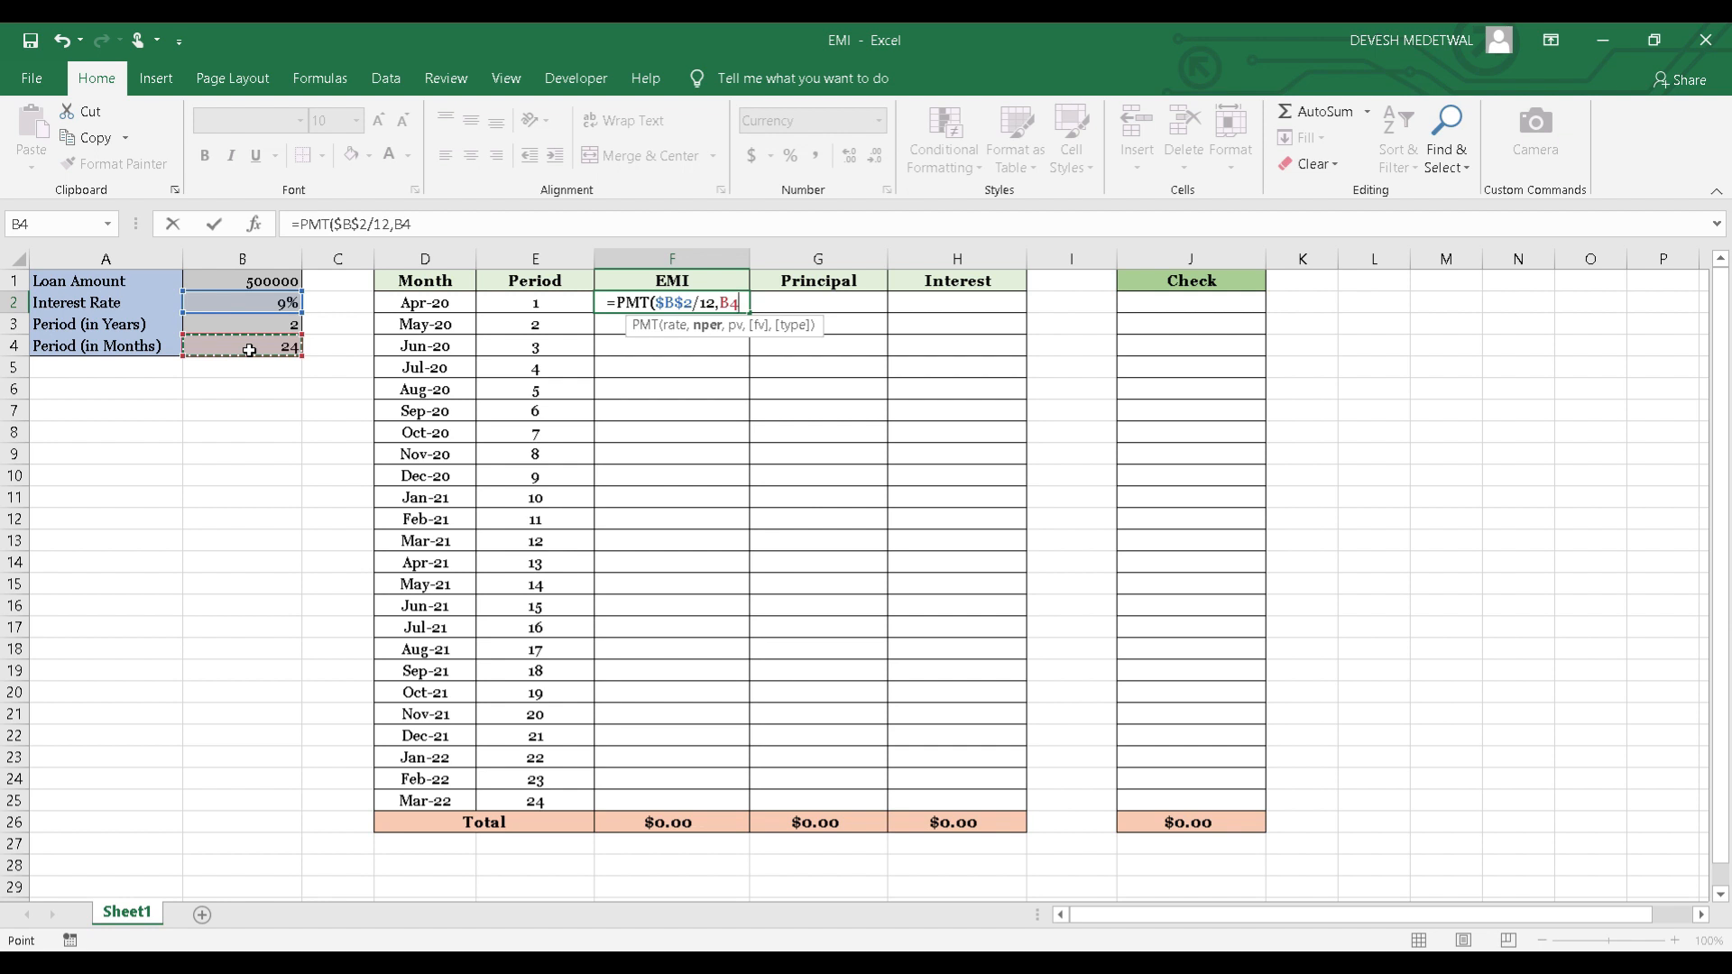
key(F4)
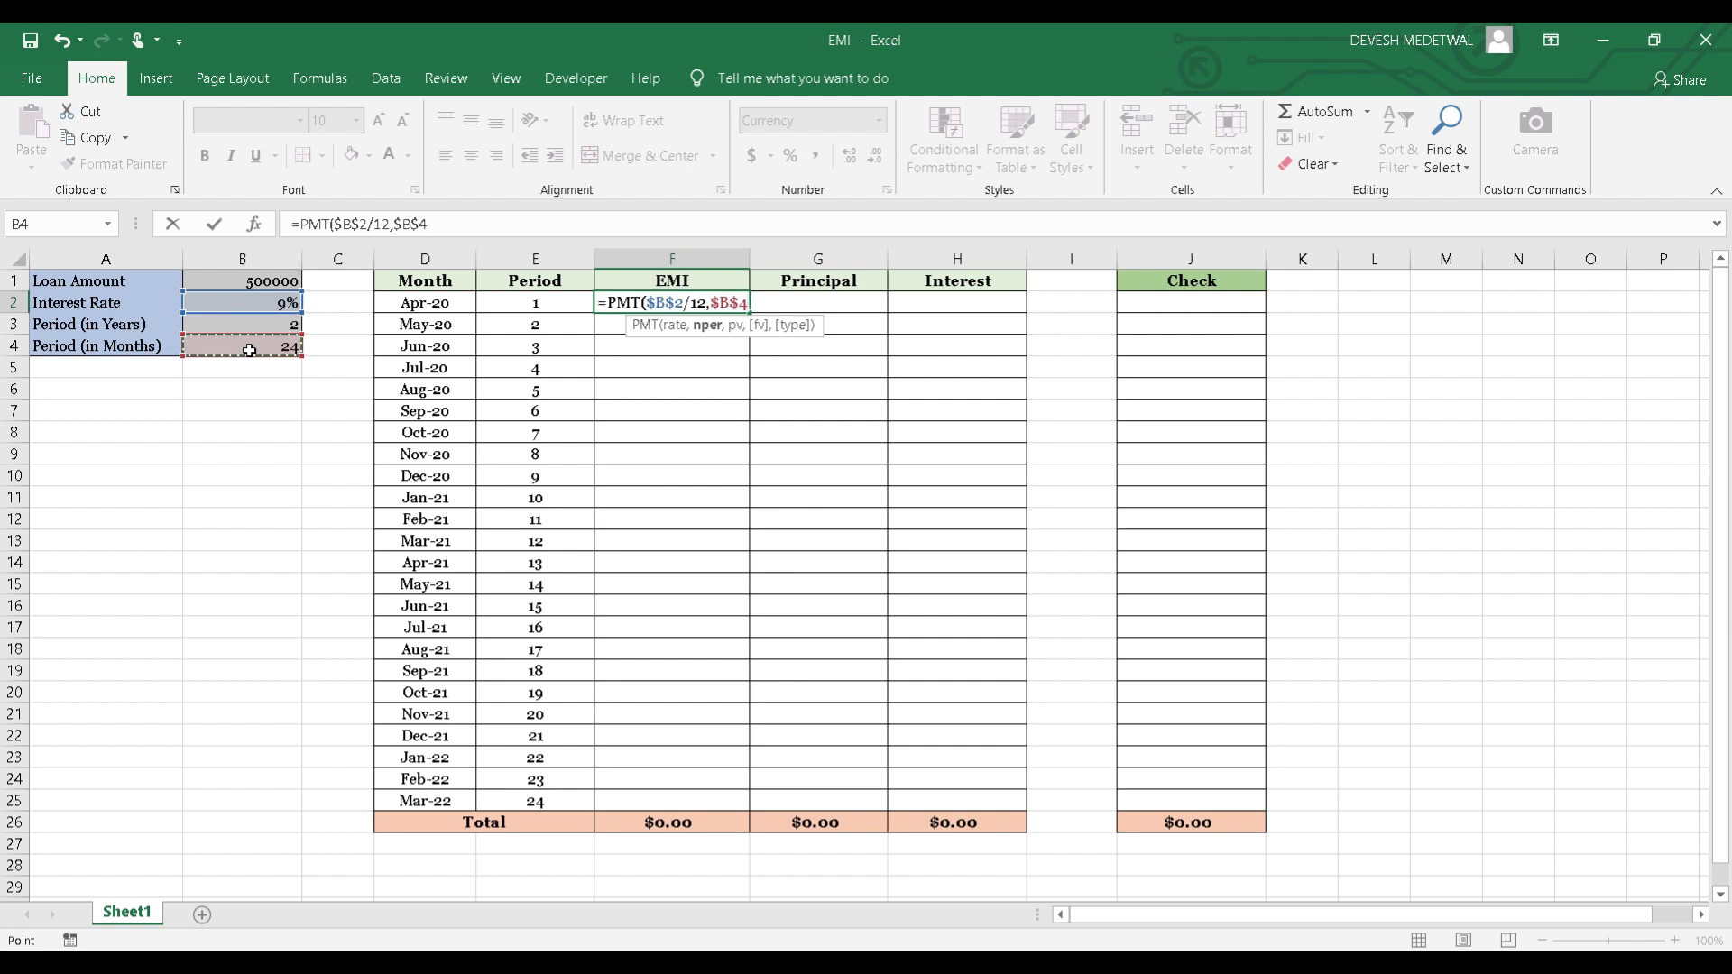
text(,)
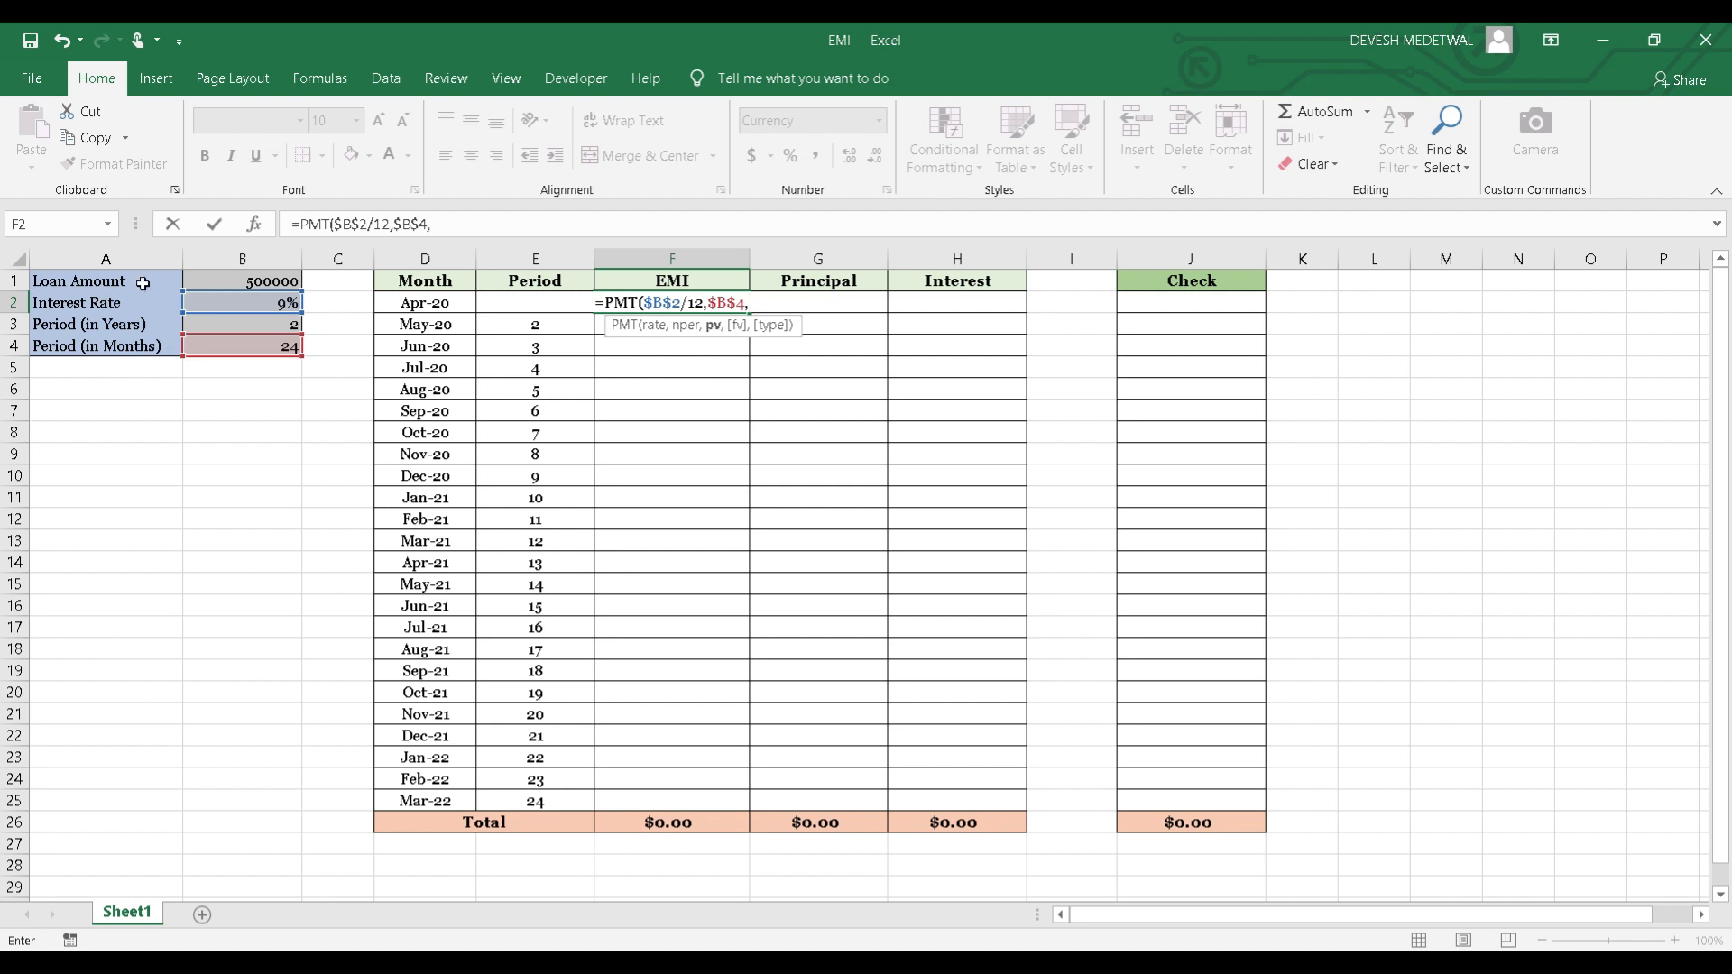
click(249, 284)
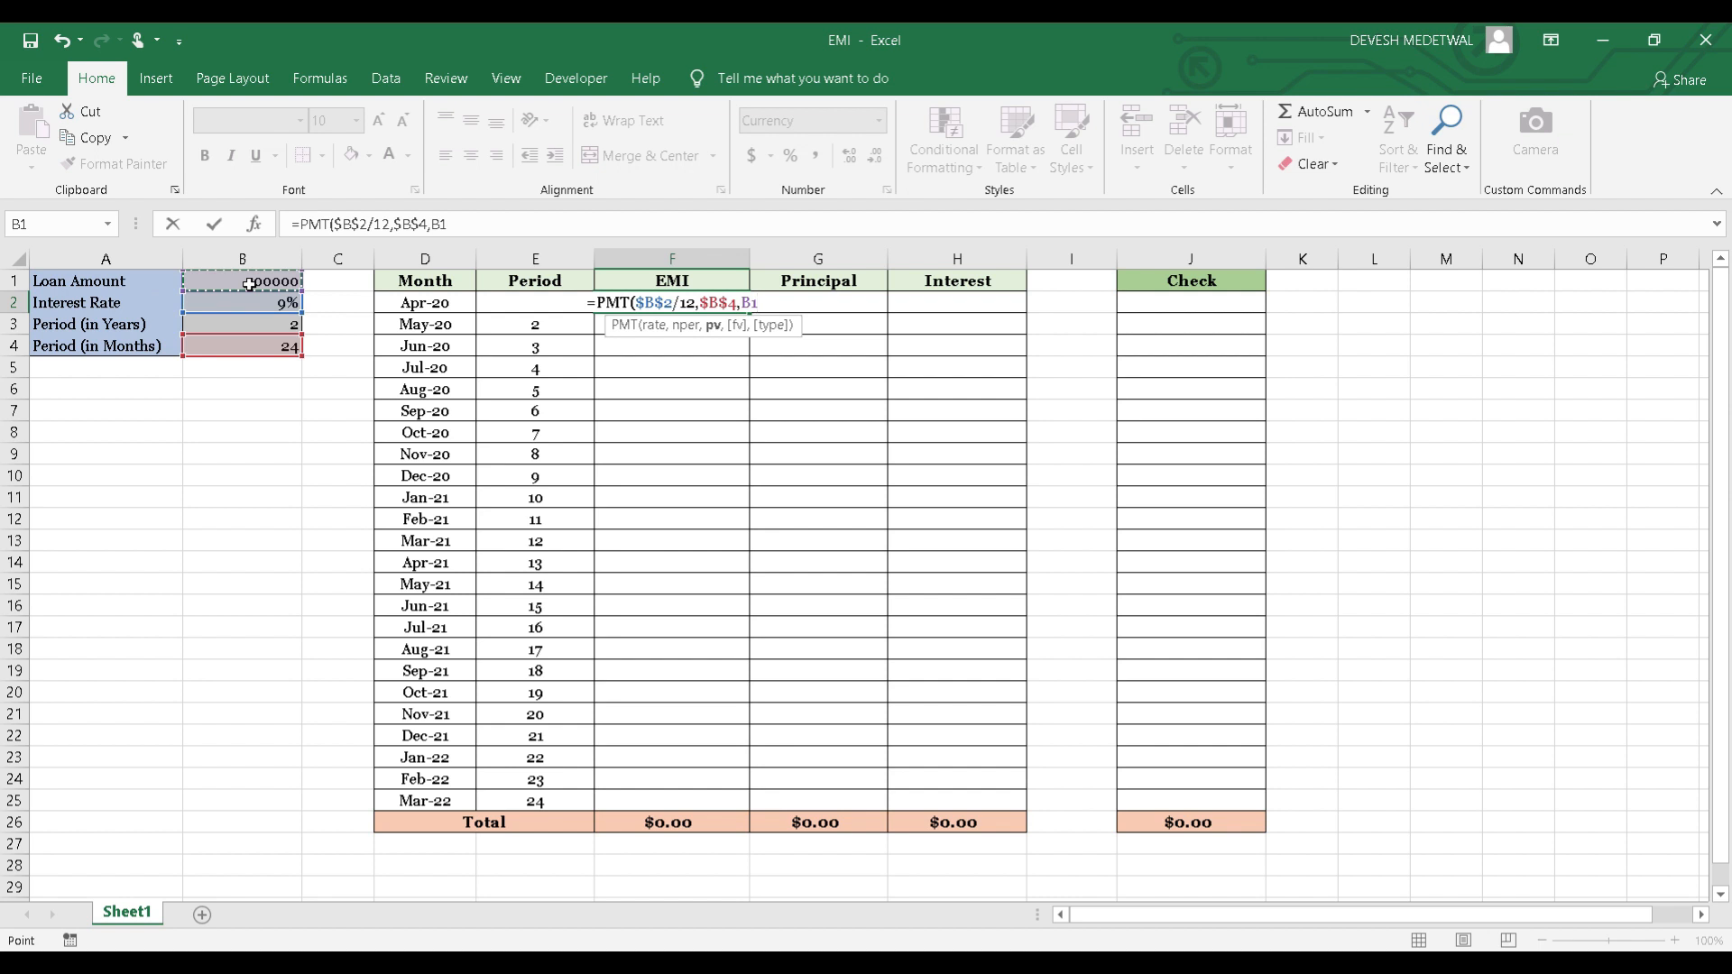
key(F4)
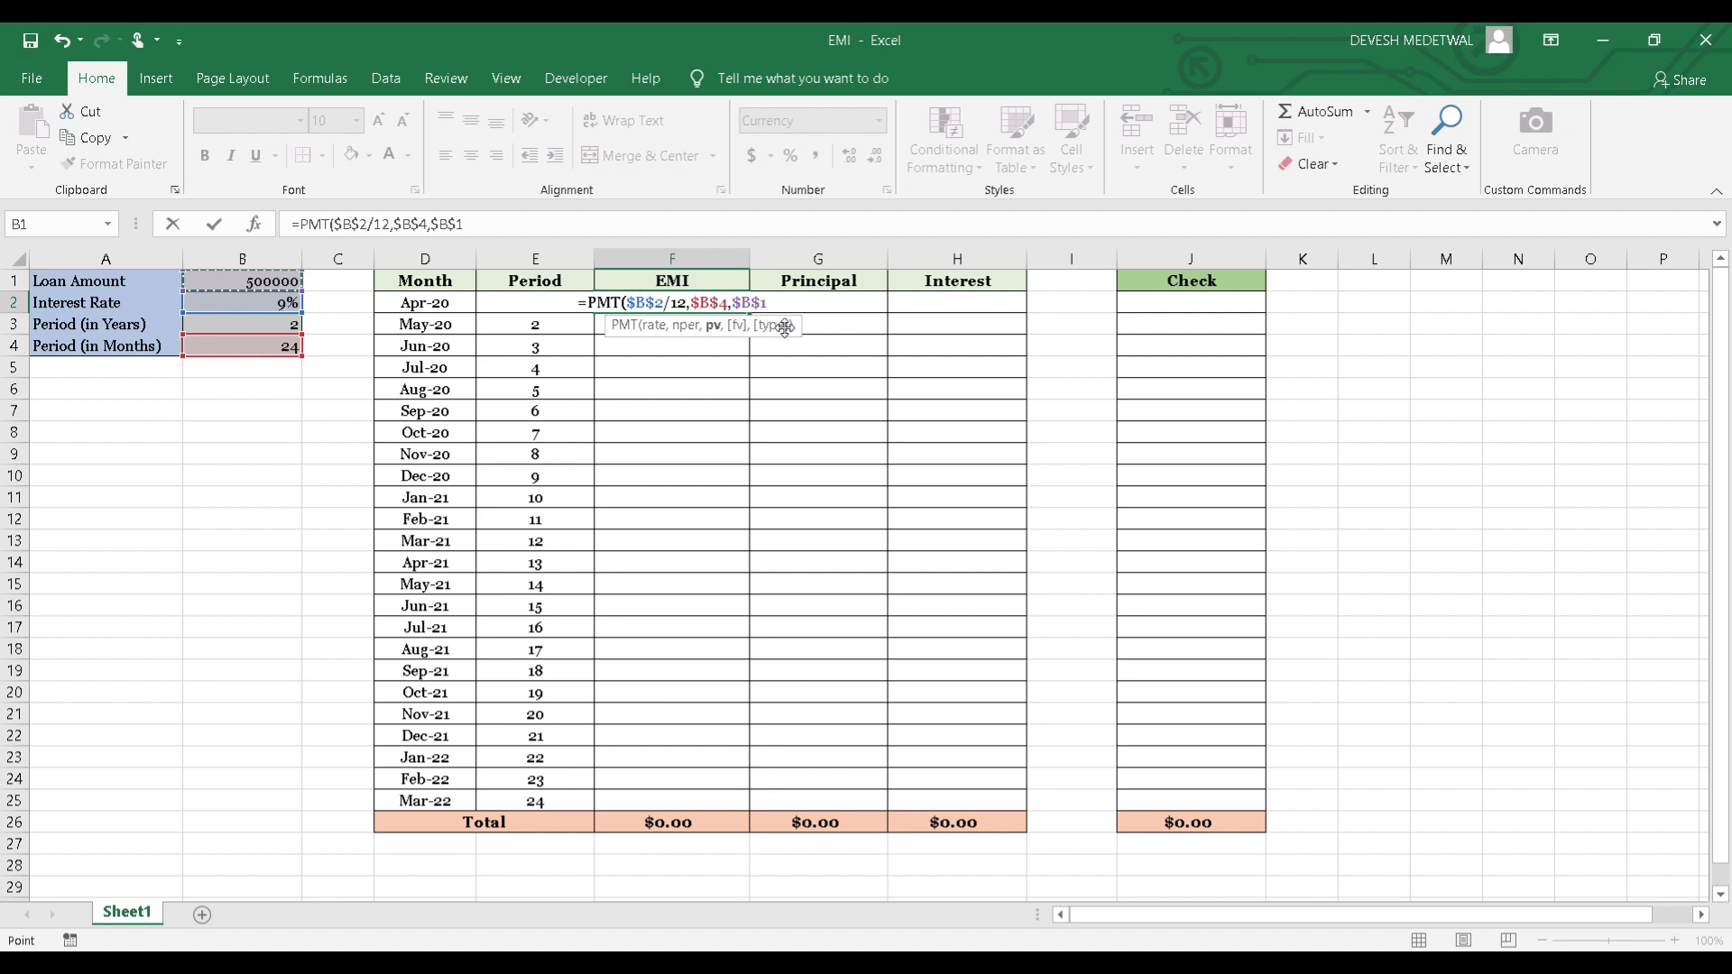
text())
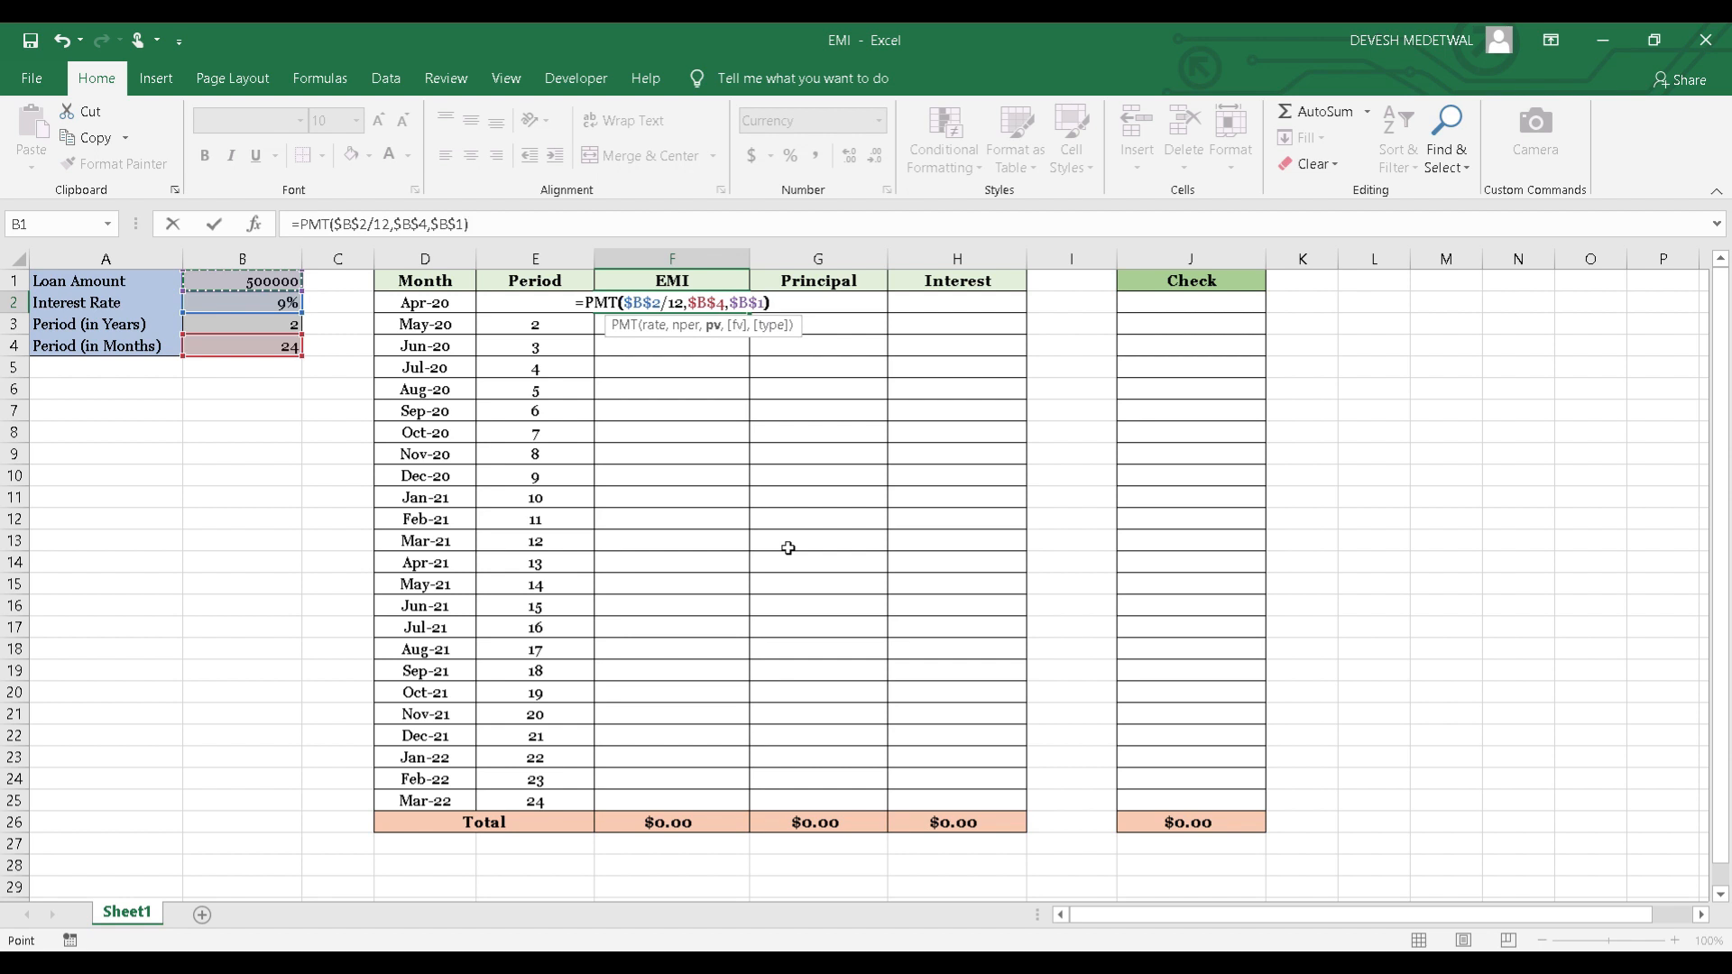
key(Return)
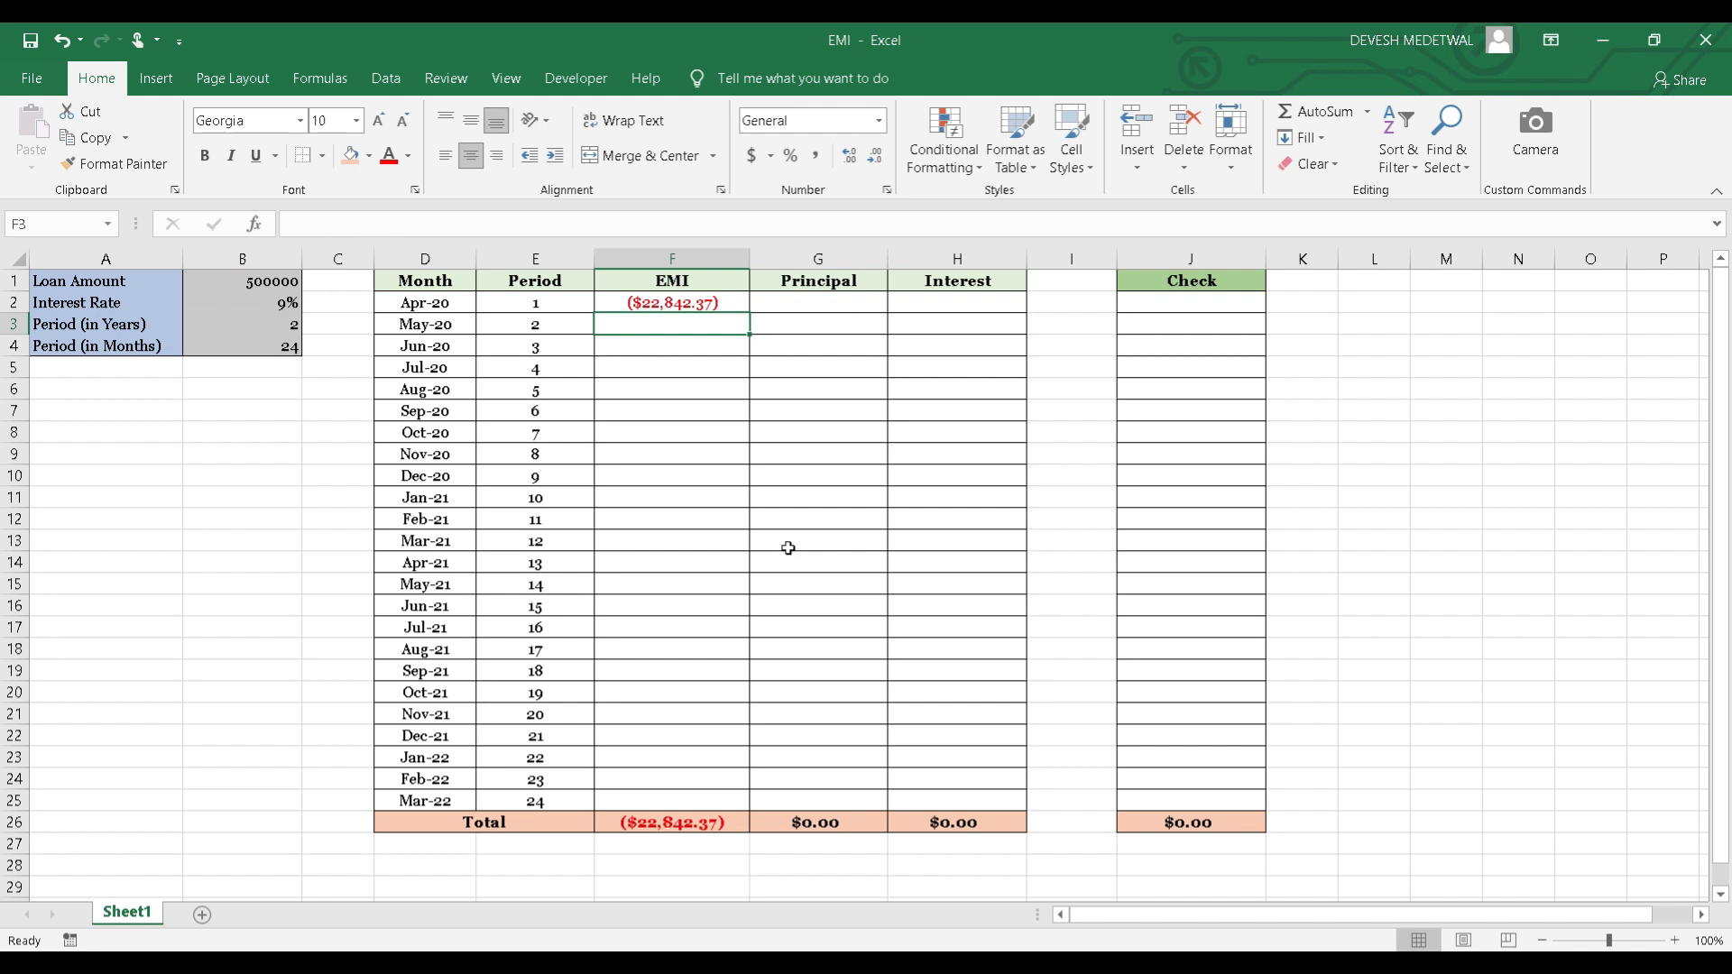
Negate the loan amount in F2's formula so it reads =PMT($B$2/12,$B$4,-$B$1).
key(Up)
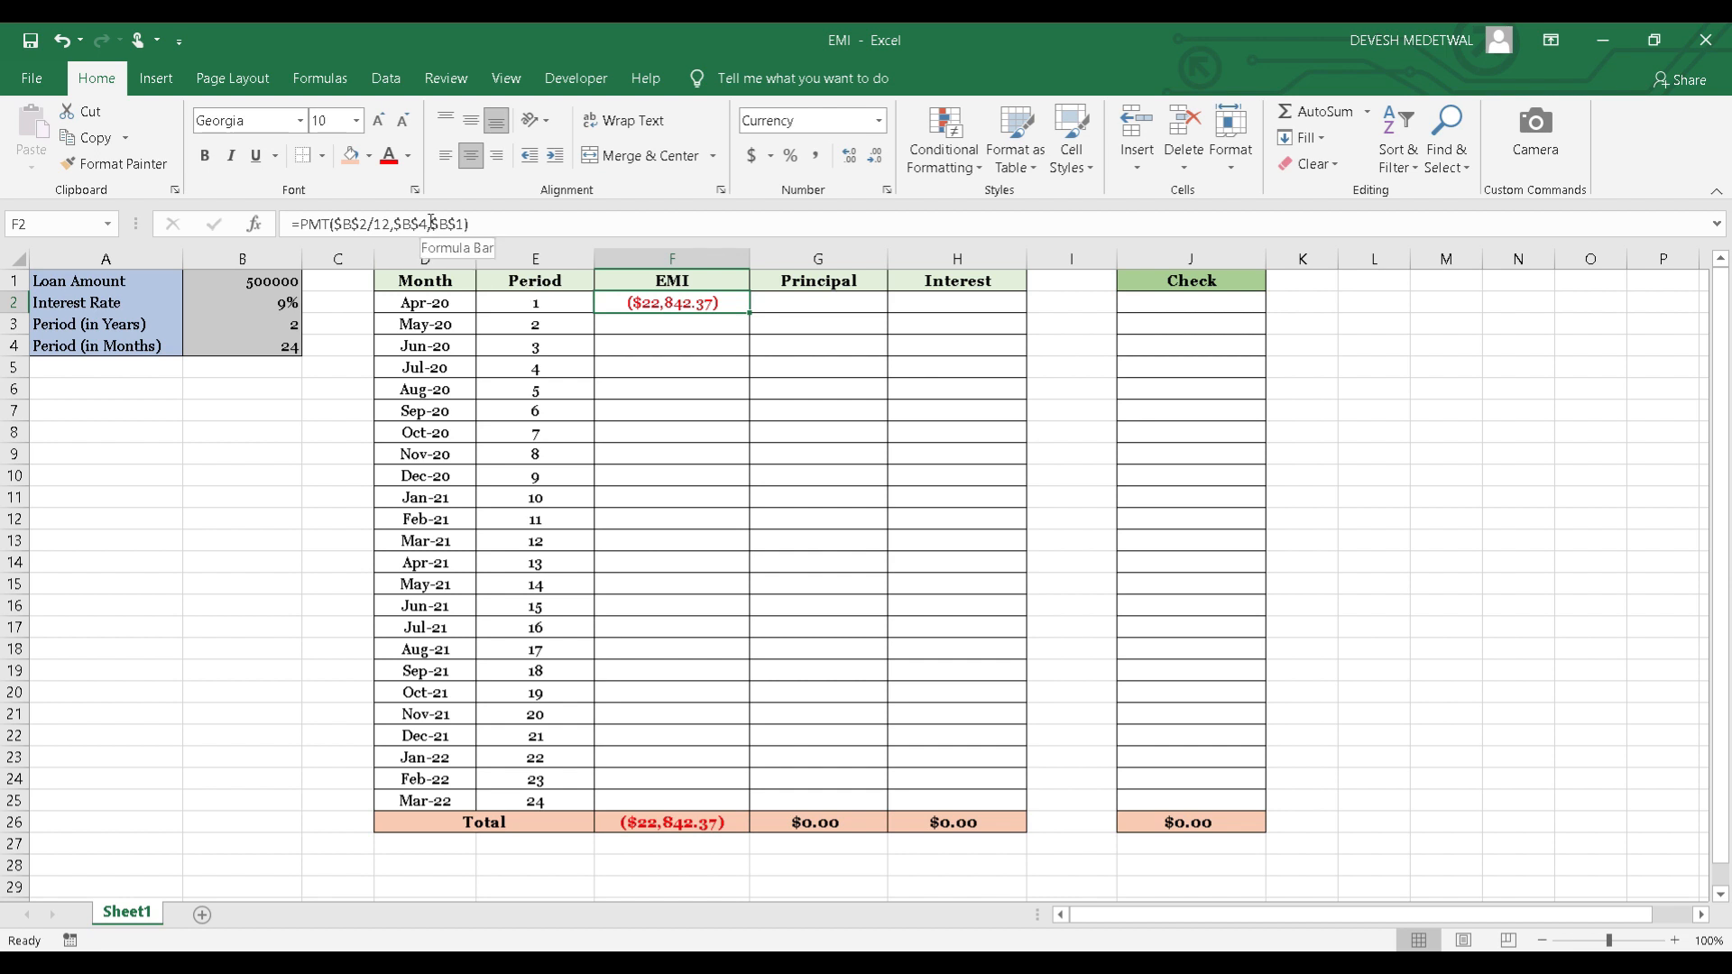
click(432, 223)
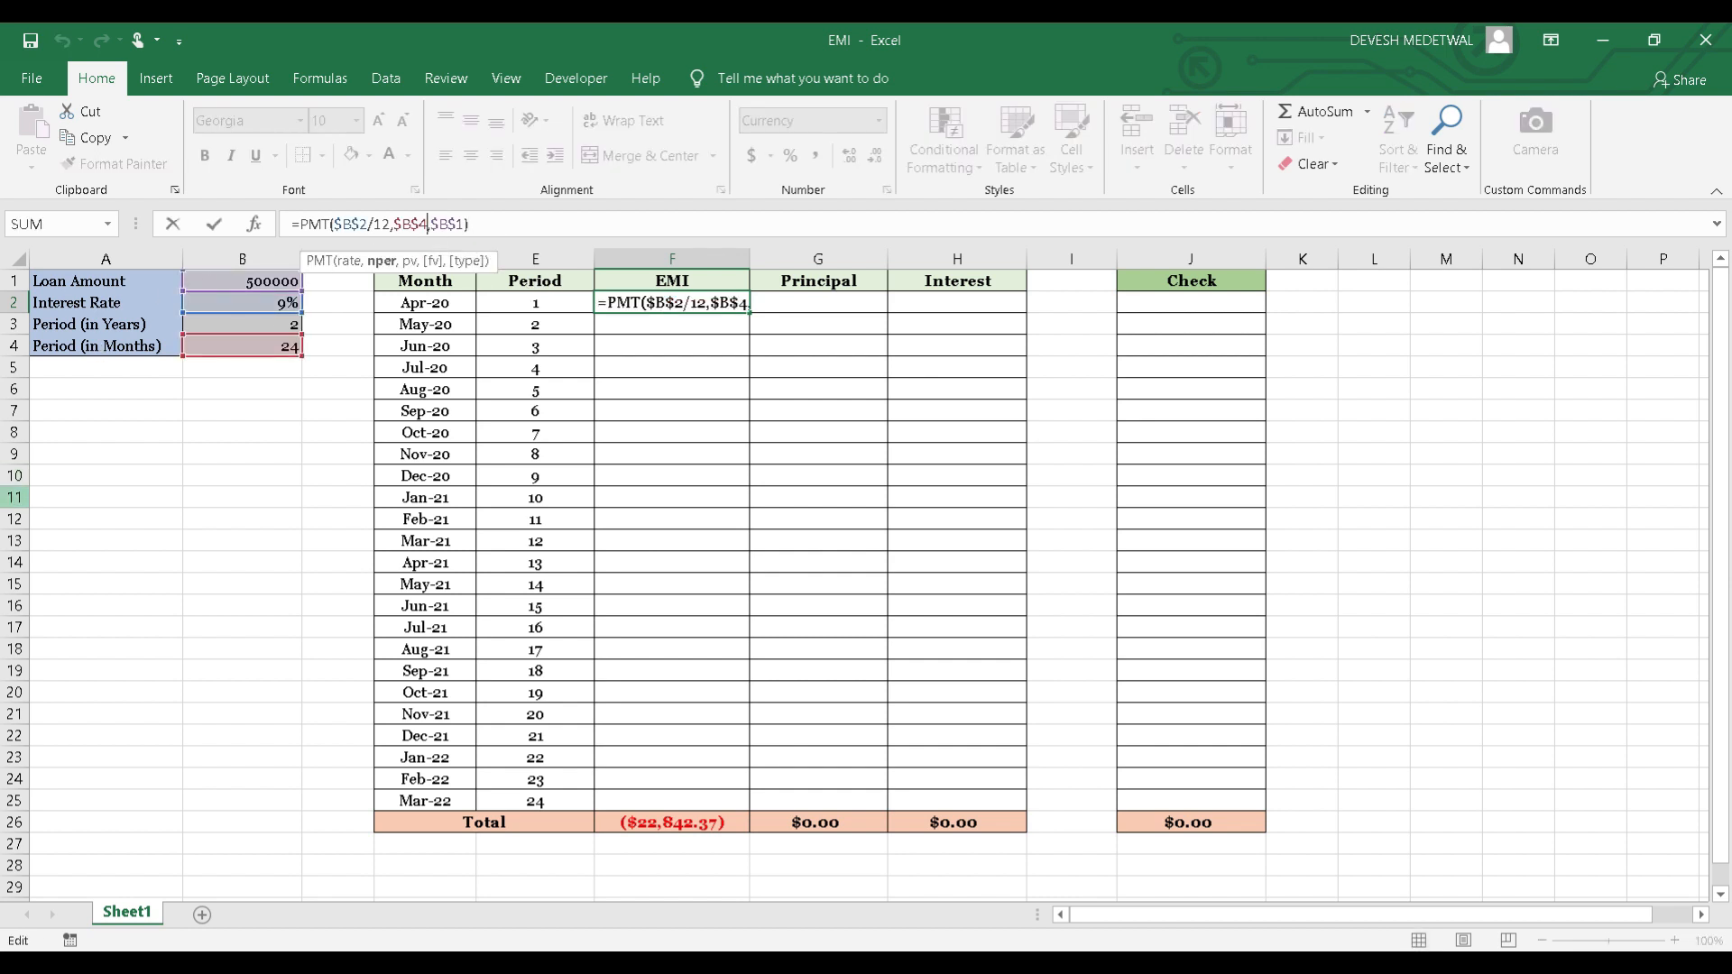
key(Right)
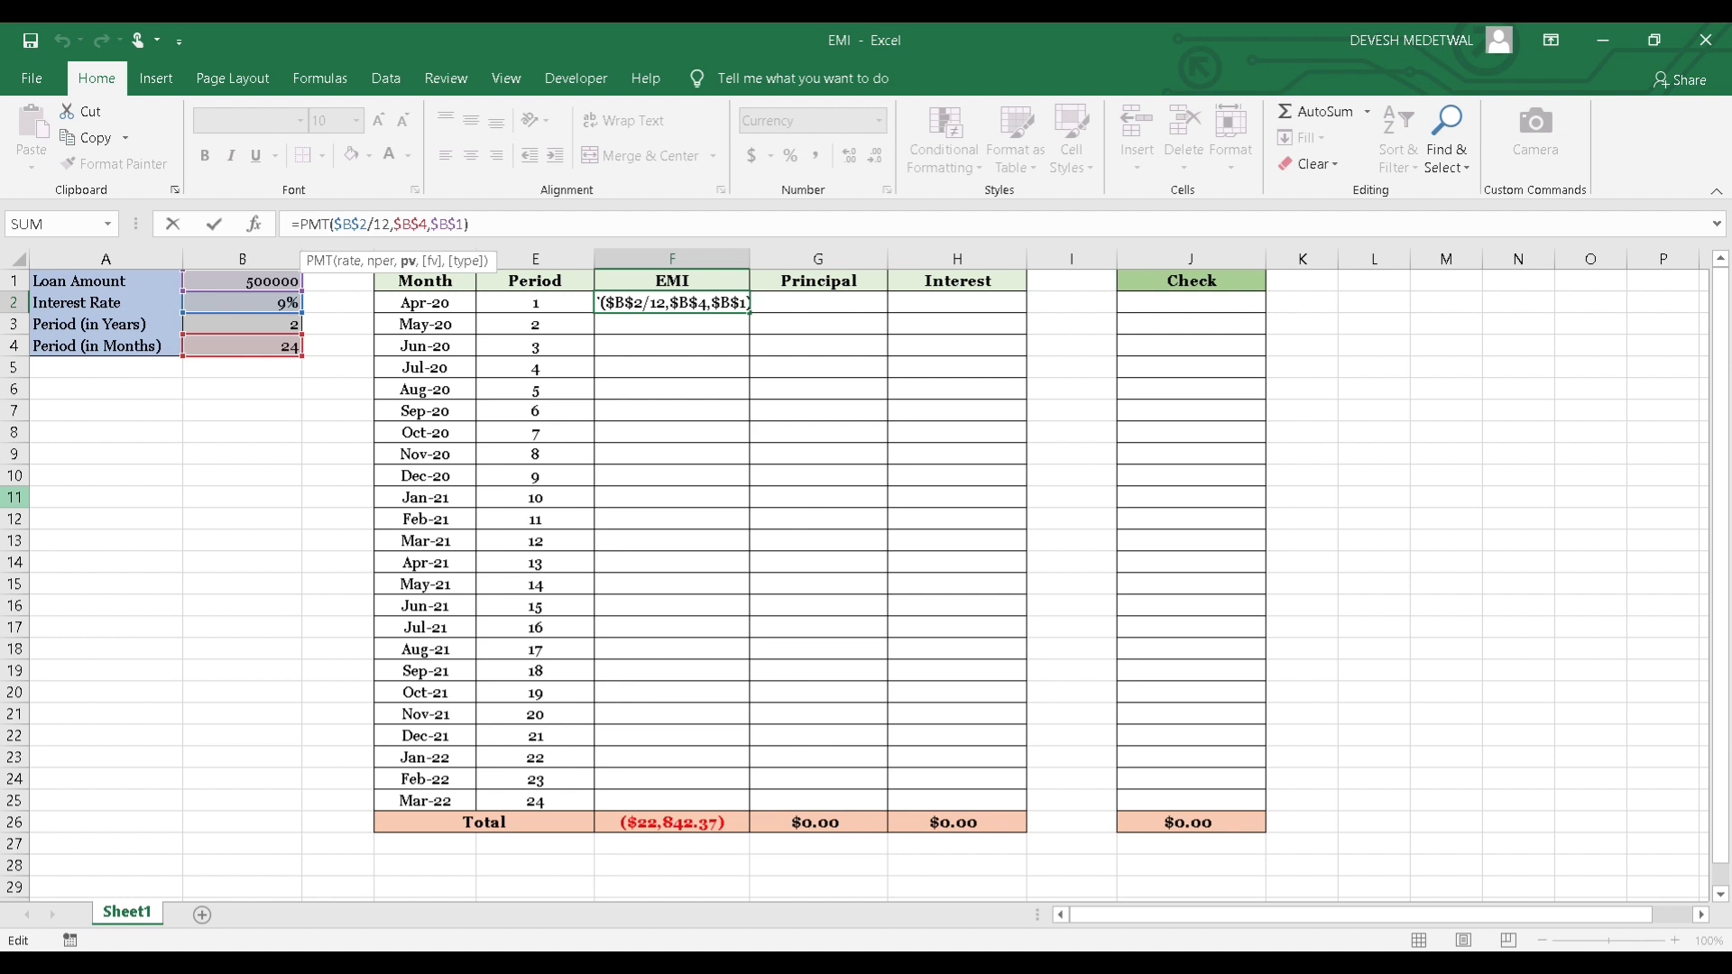
text(-)
key(Return)
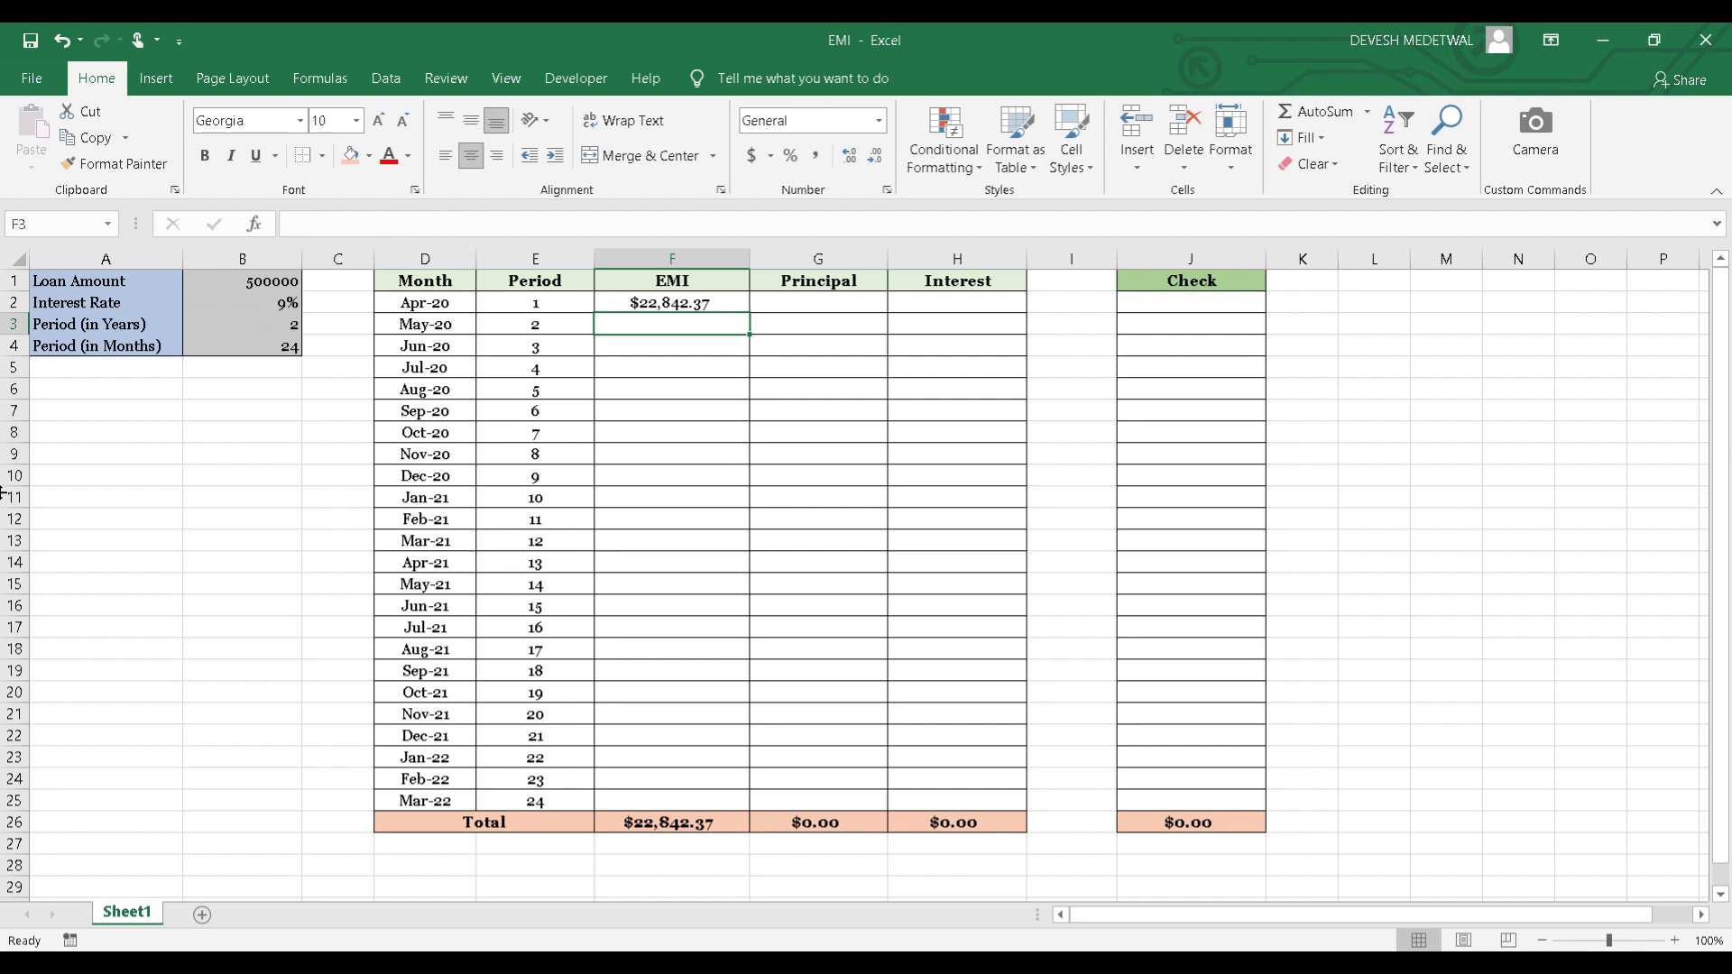
Fill the EMI formula from F2 down through F25 and check the first and last filled cells.
key(Up)
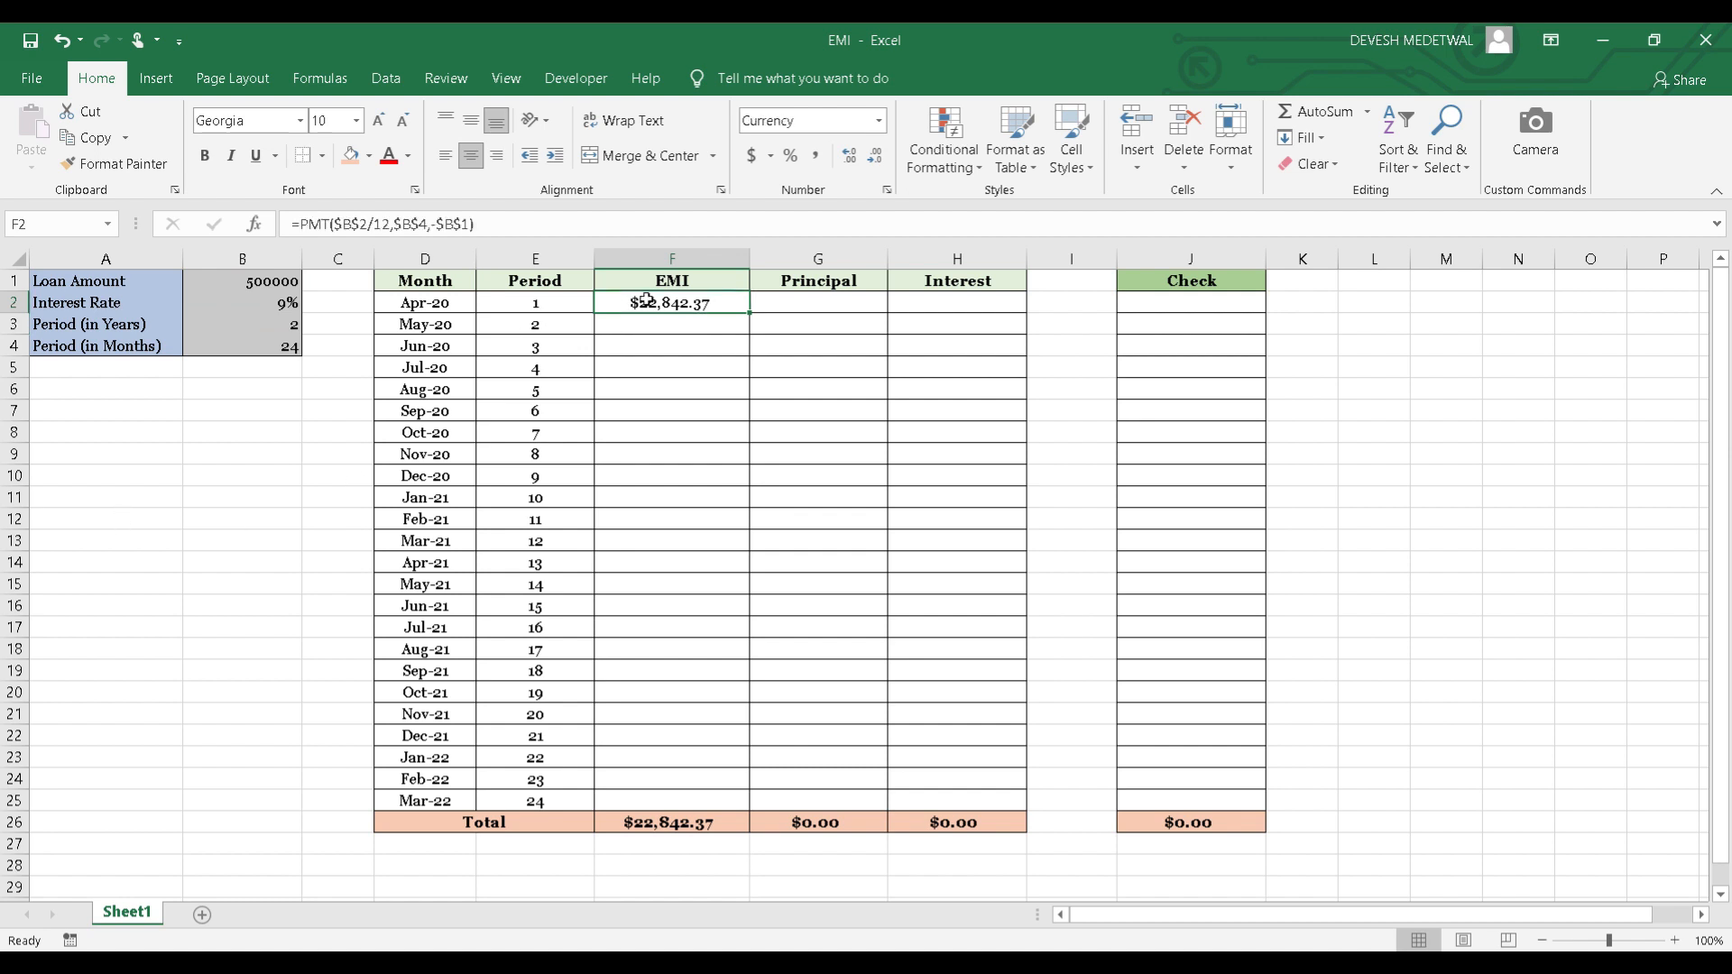
double_click(753, 313)
click(658, 305)
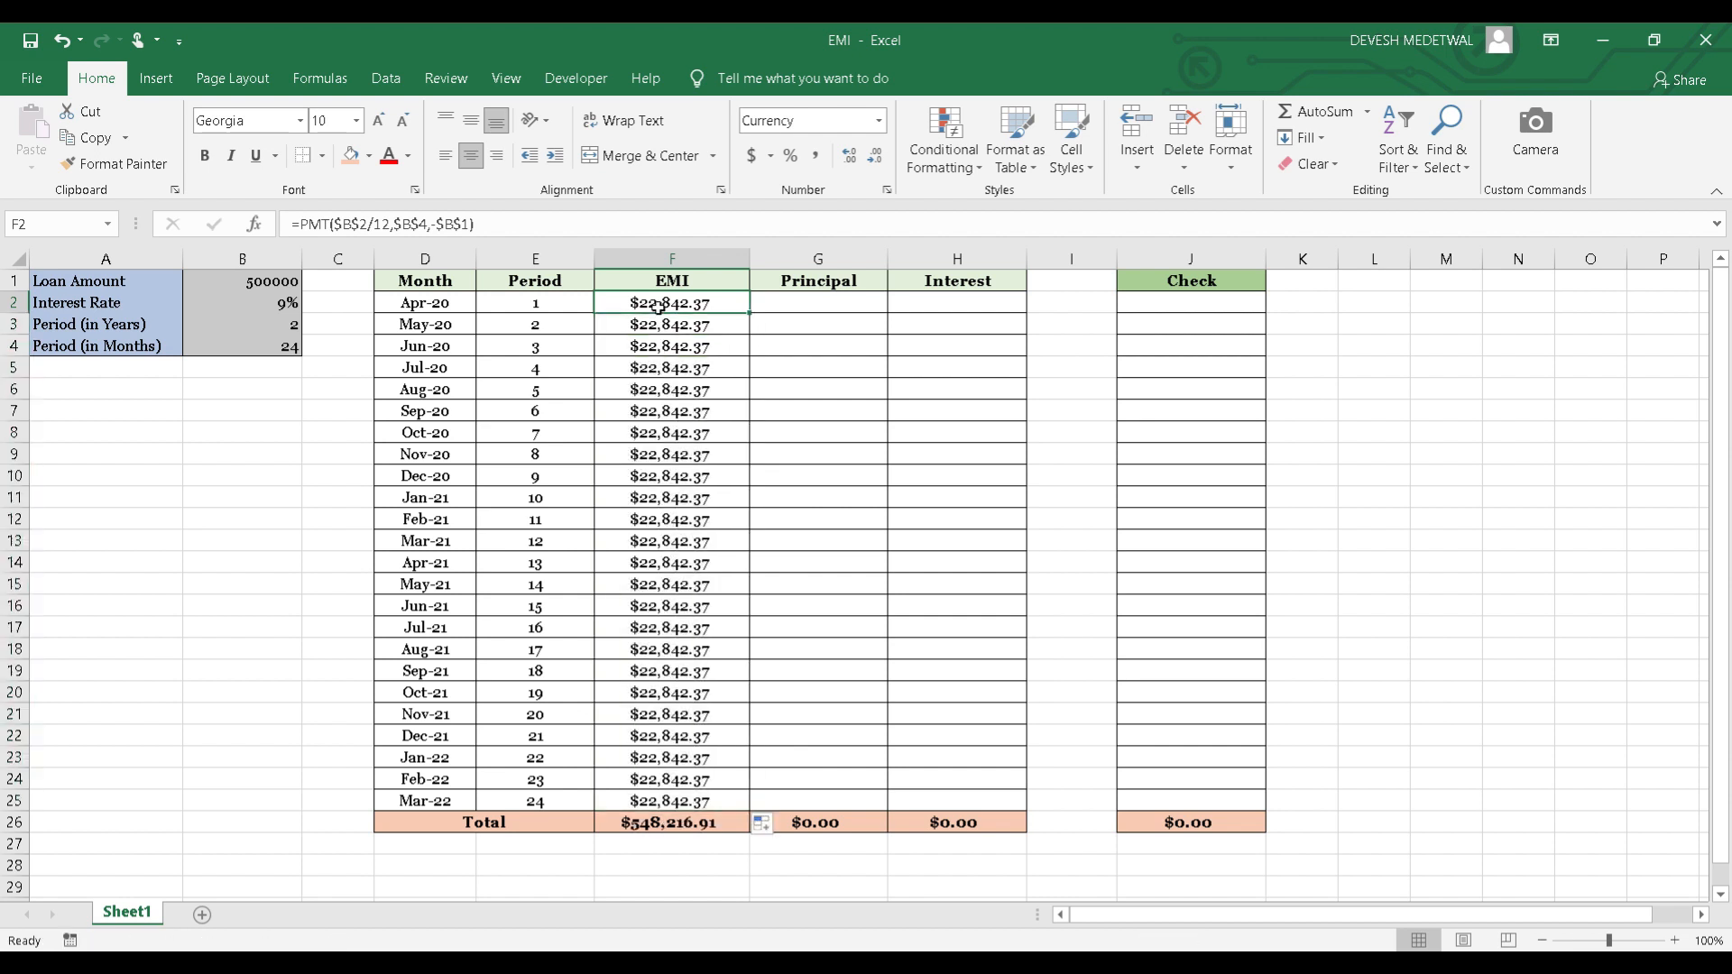
key(ctrl+Down)
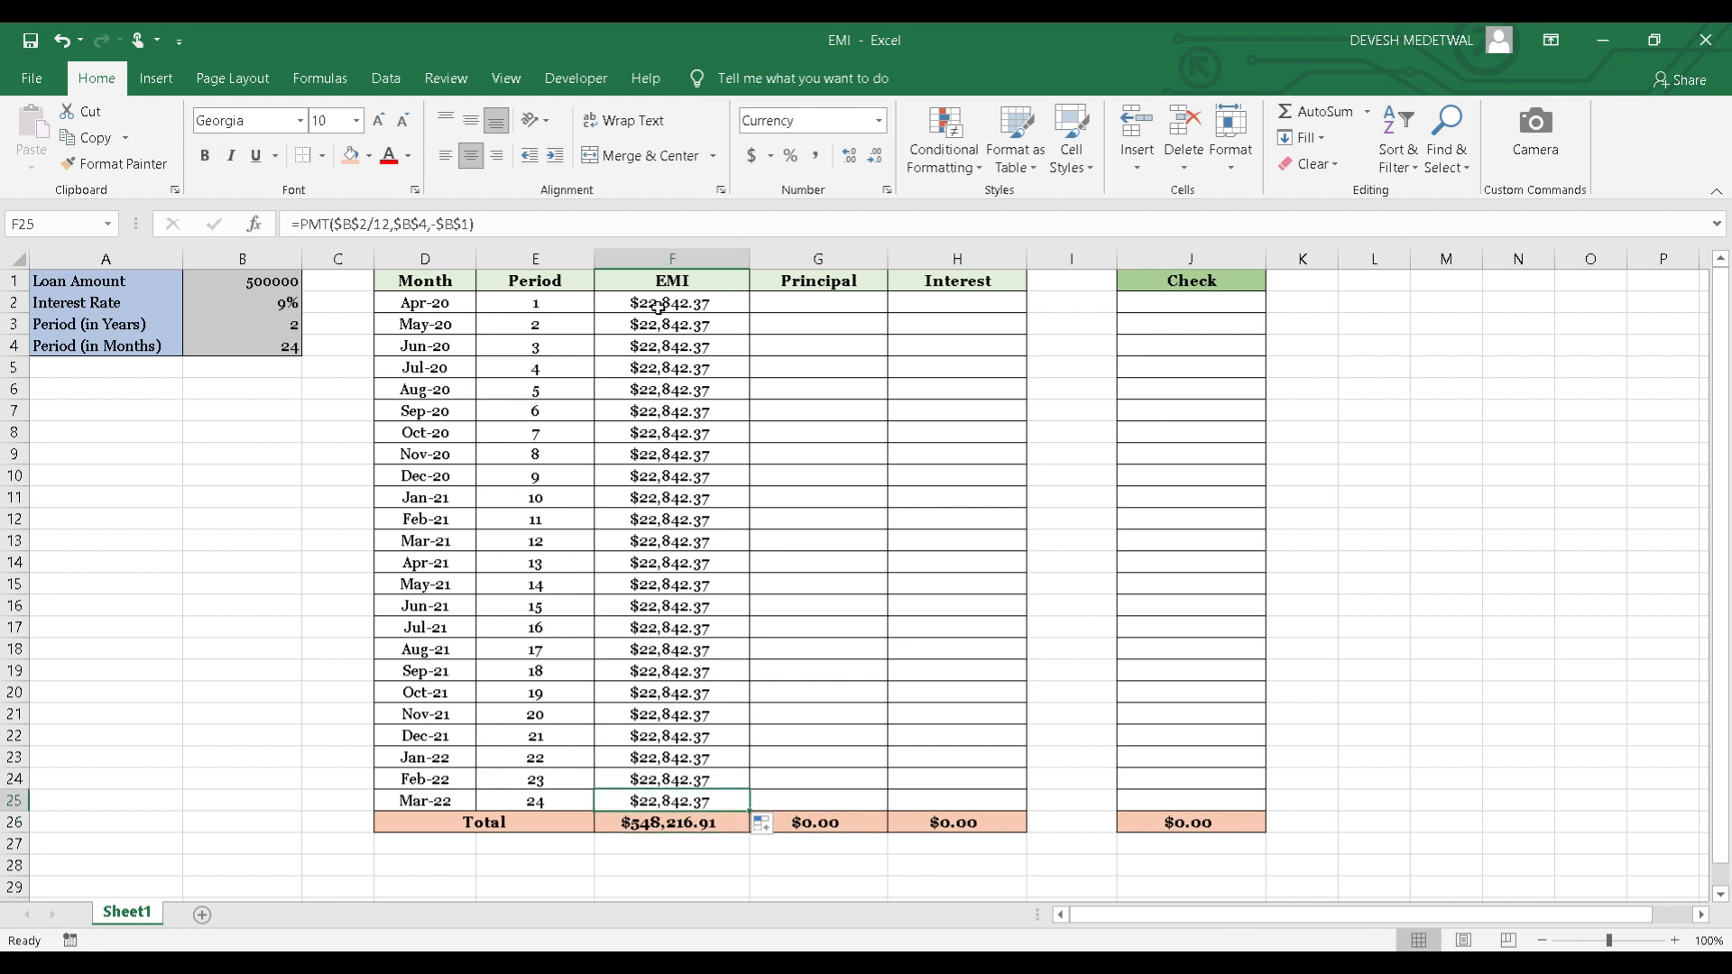
key(ctrl+Up)
Start a PPMT formula in the first Principal cell, G2, with the absolute interest rate divided by months, $B$2/12, as the rate.
key(Right)
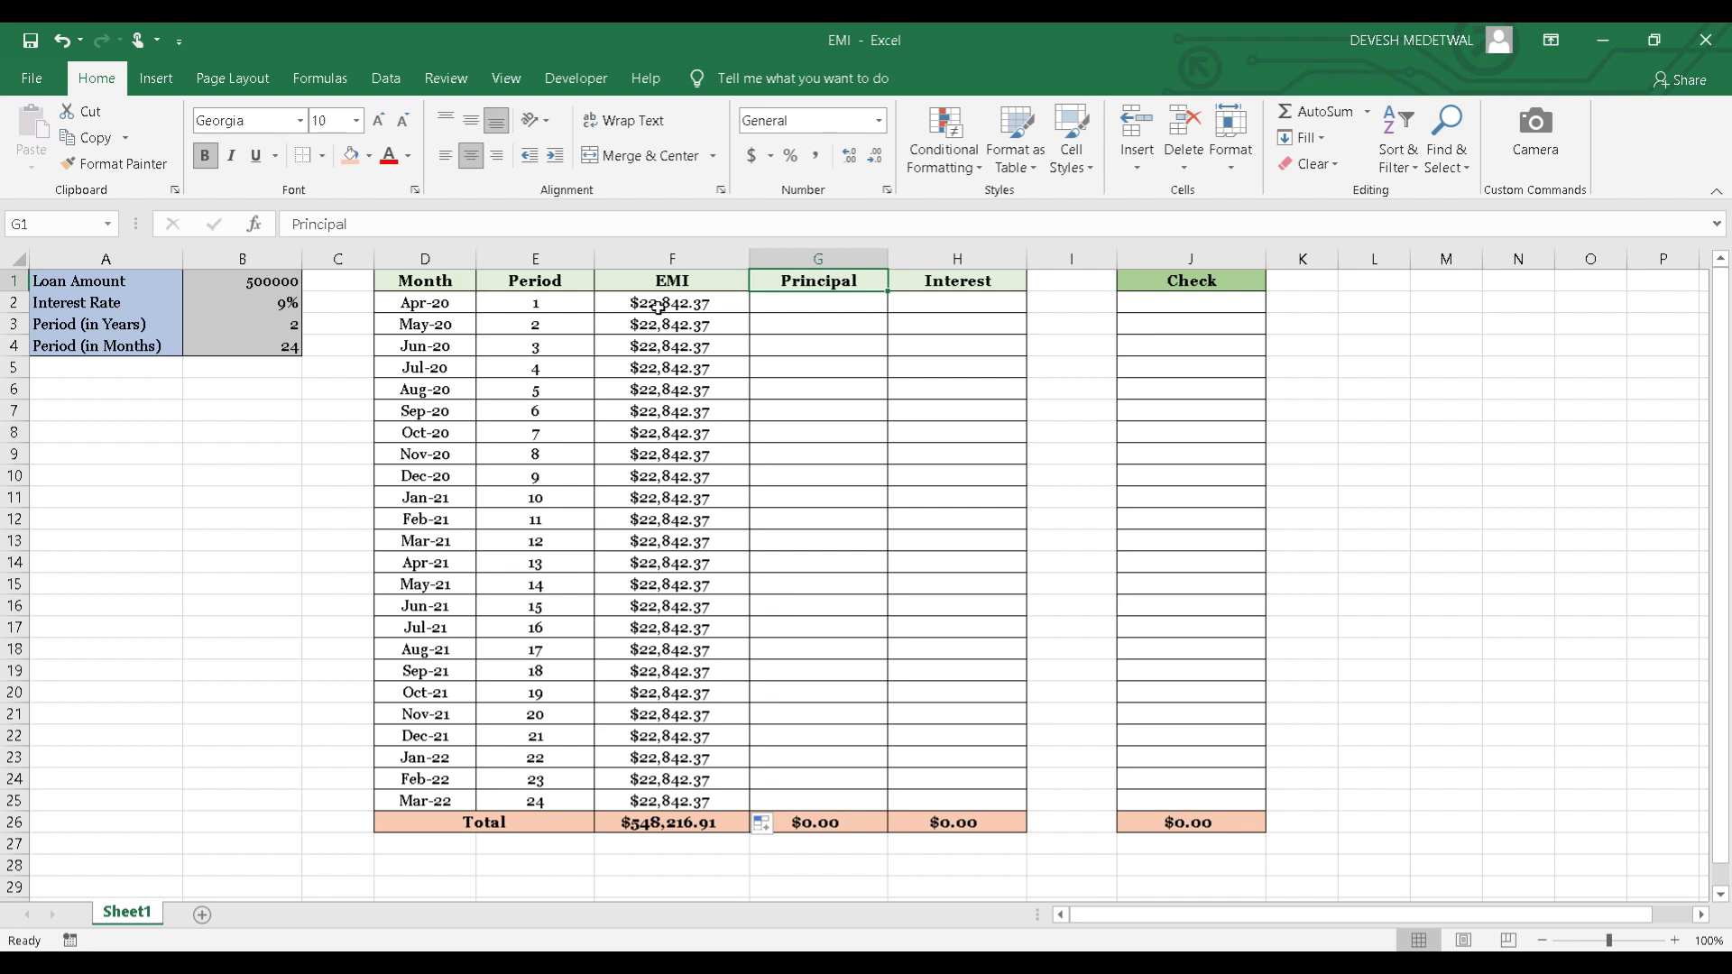
key(Down)
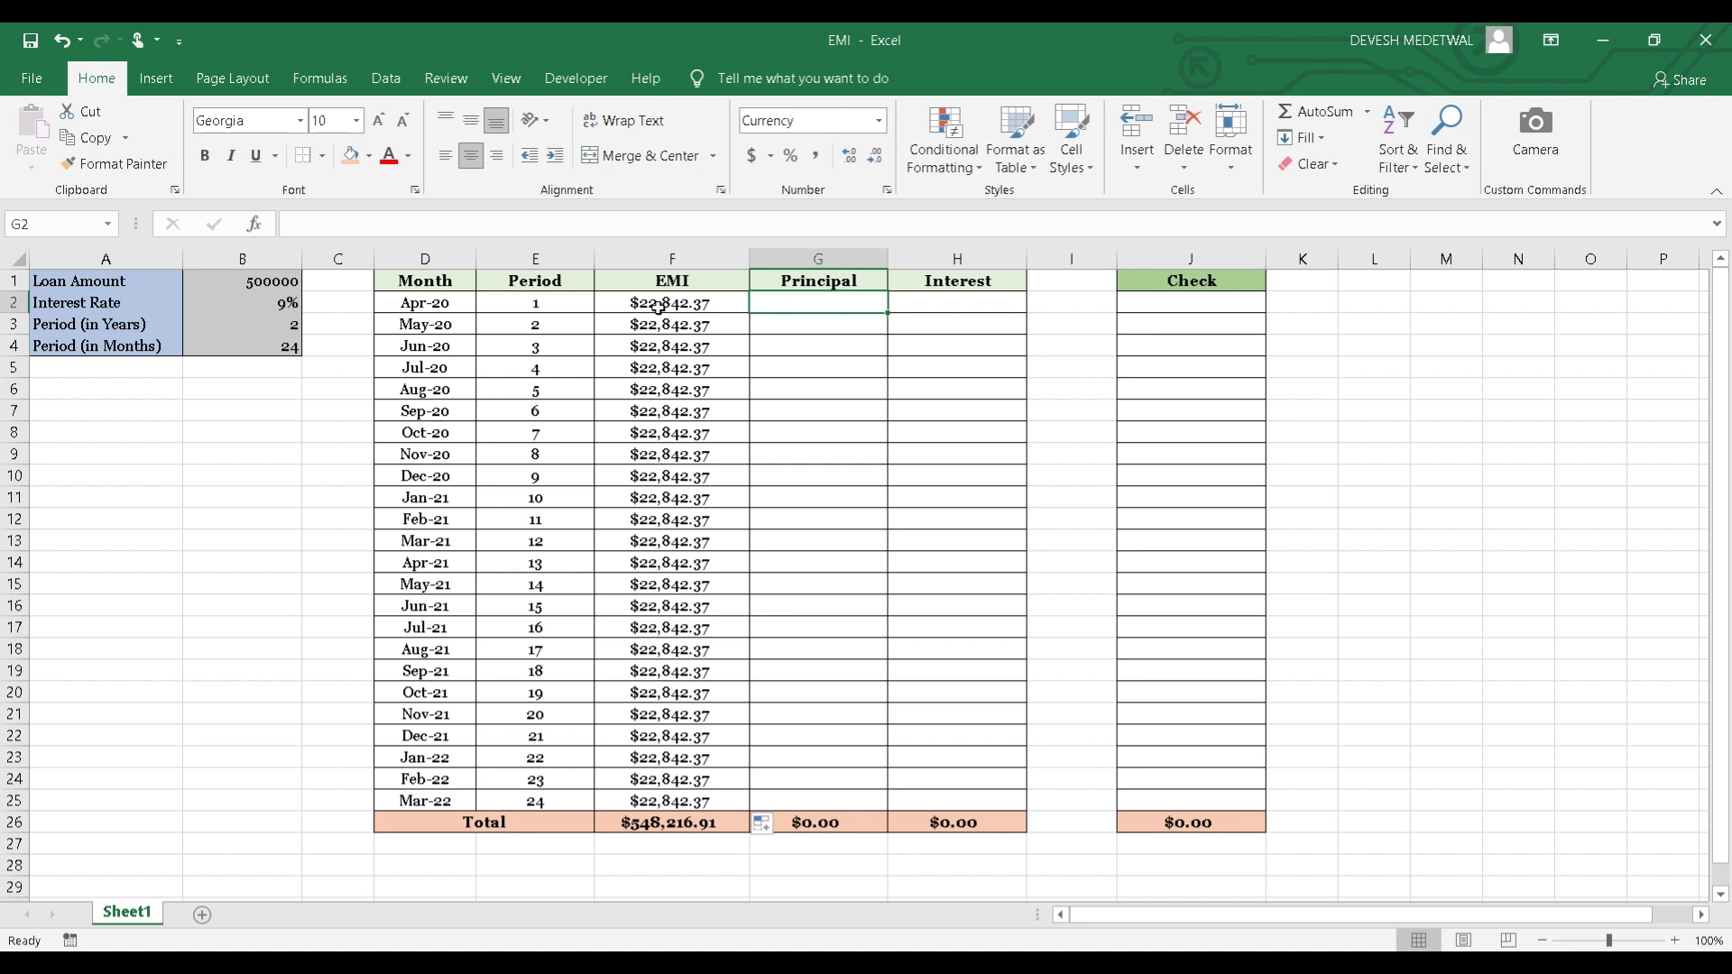
text(=PPMT)
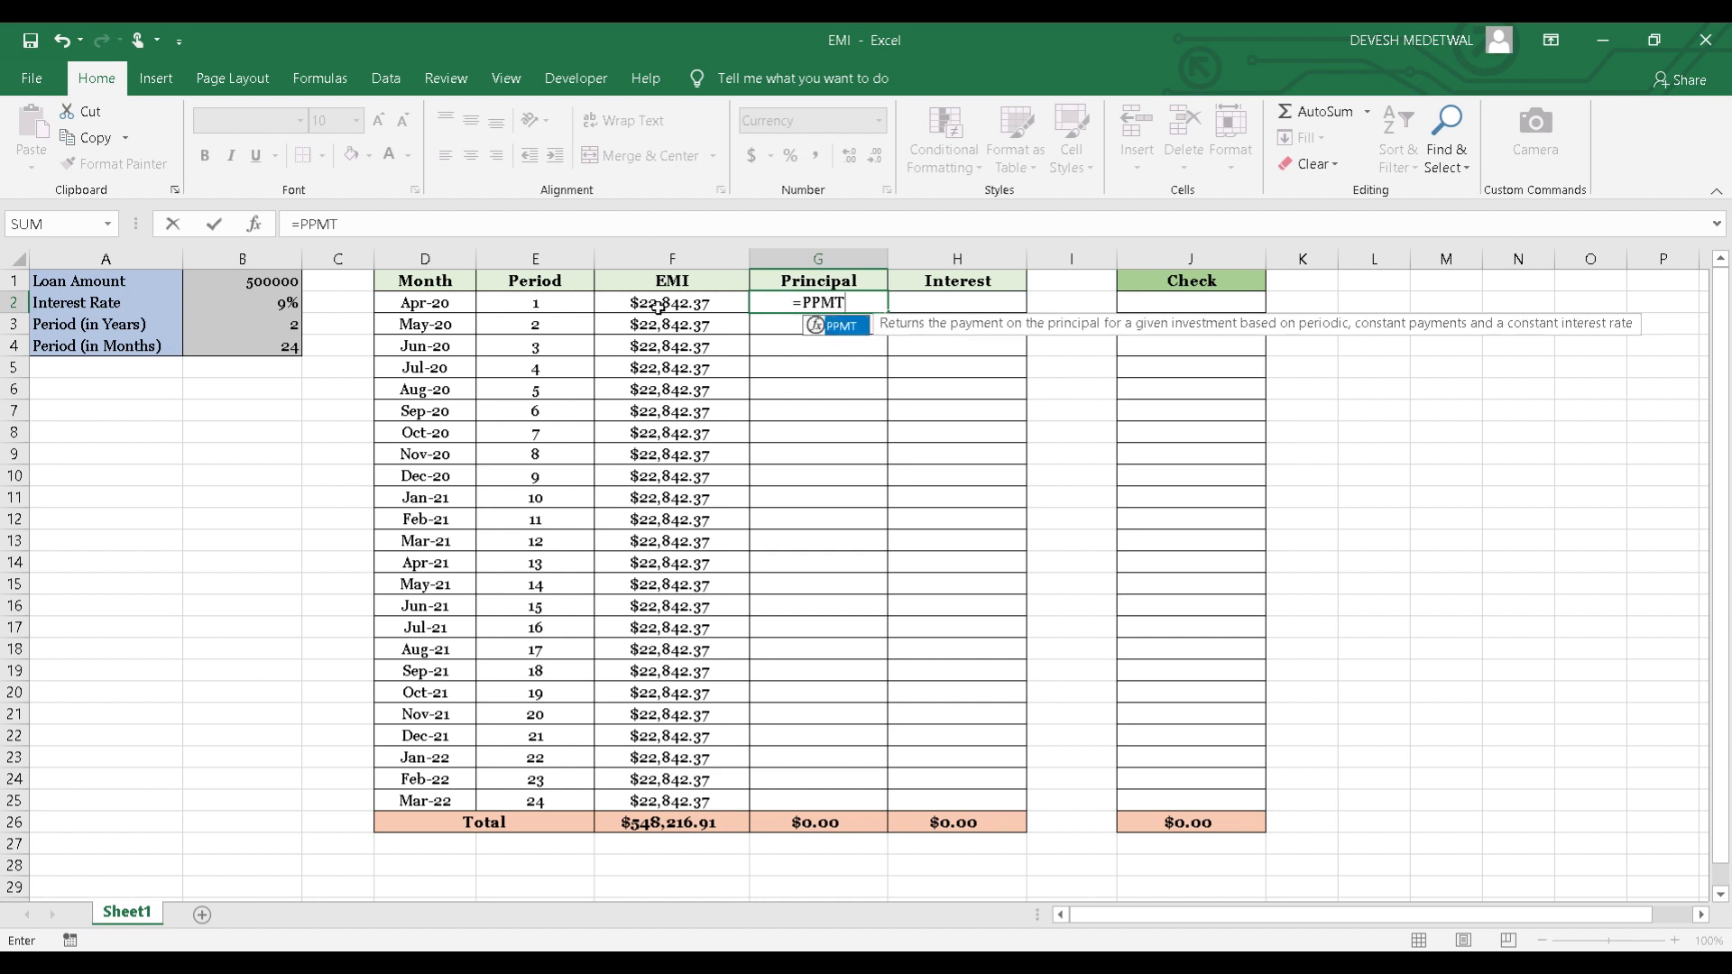
text(()
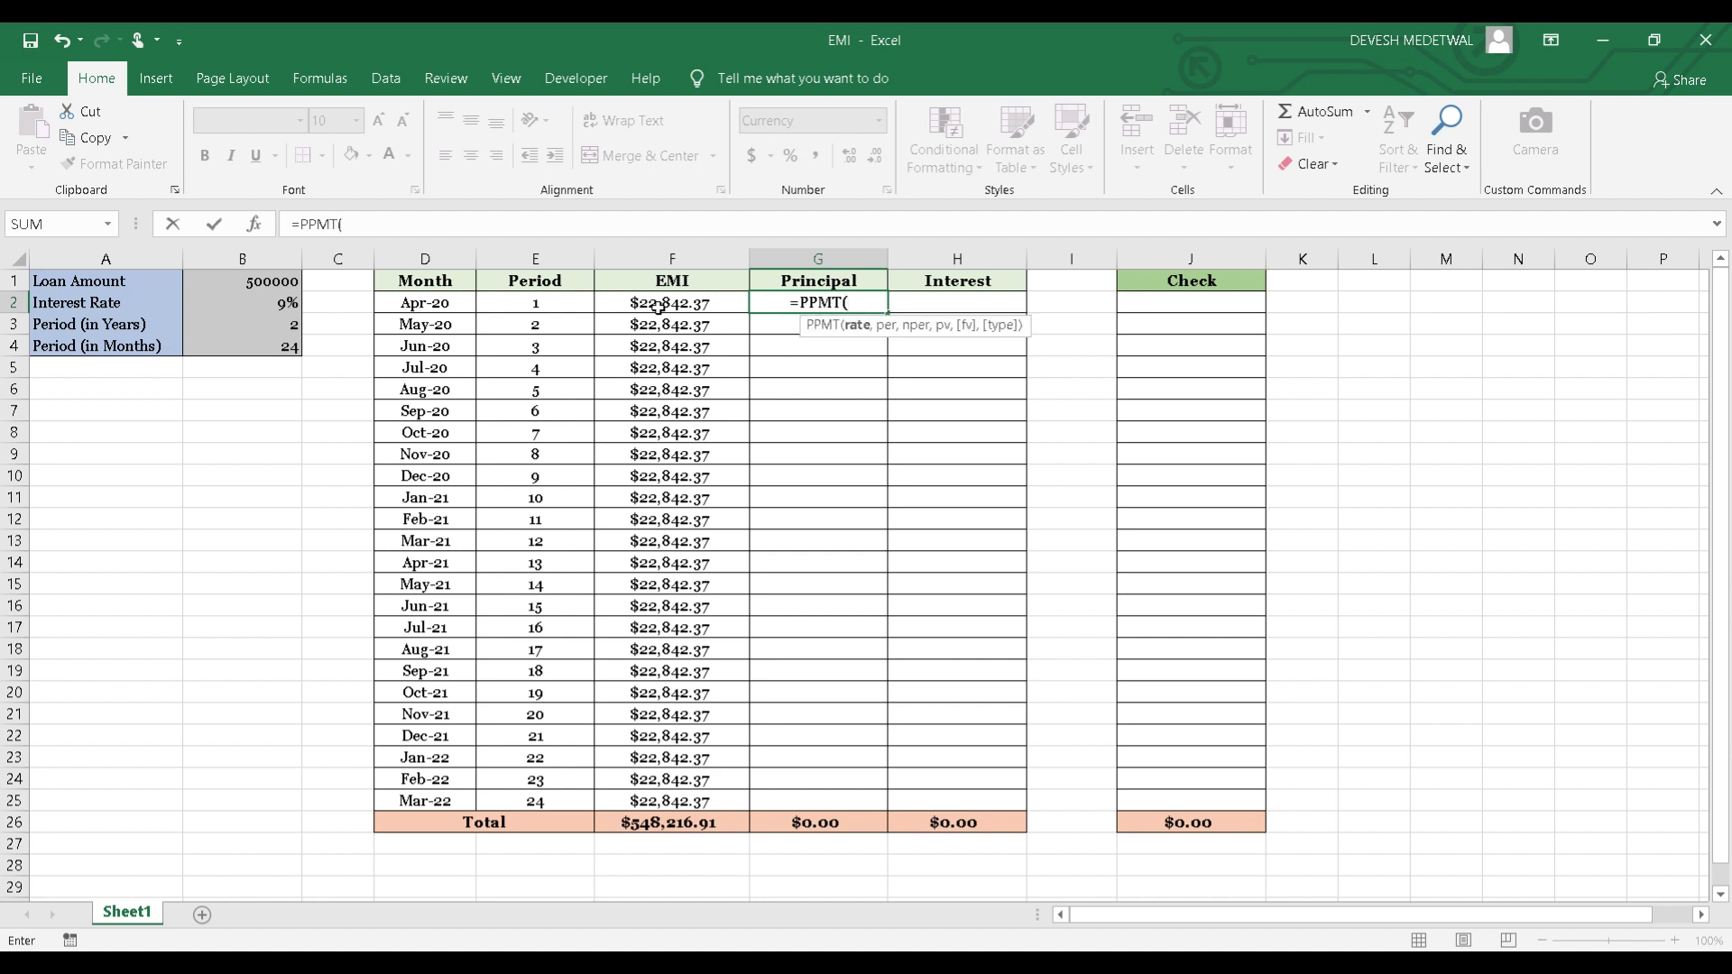
key(Left)
key(Left)
key(Left)
key(Left)
key(Left)
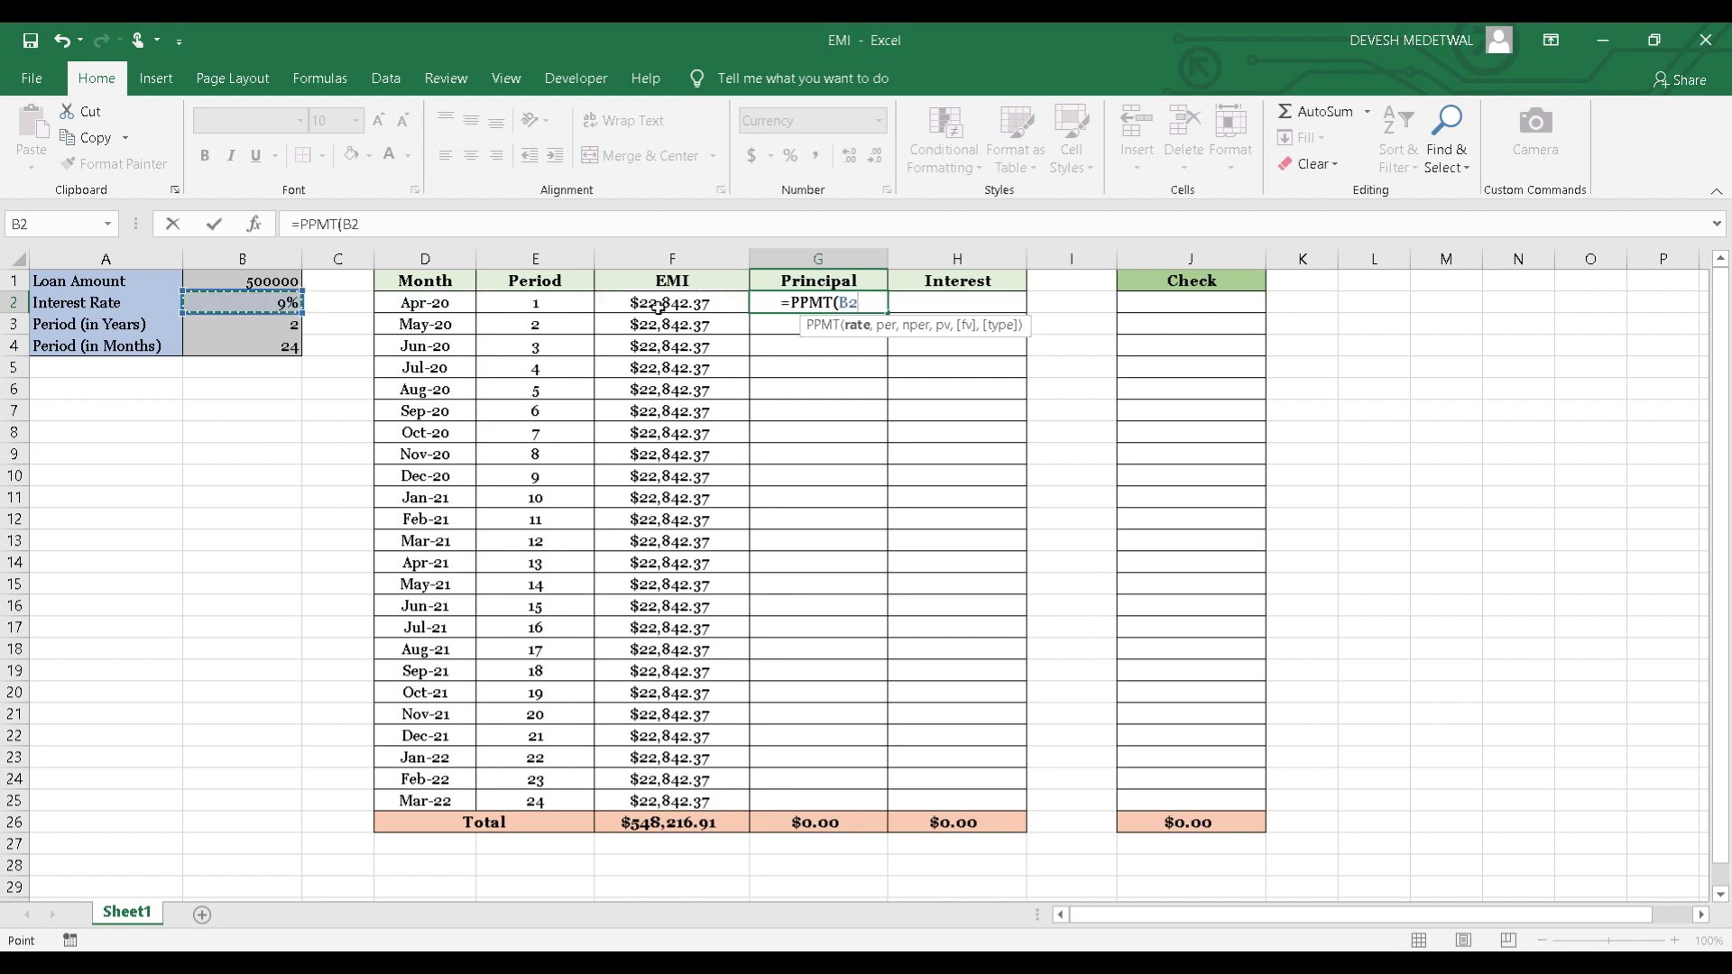
key(F4)
text(/)
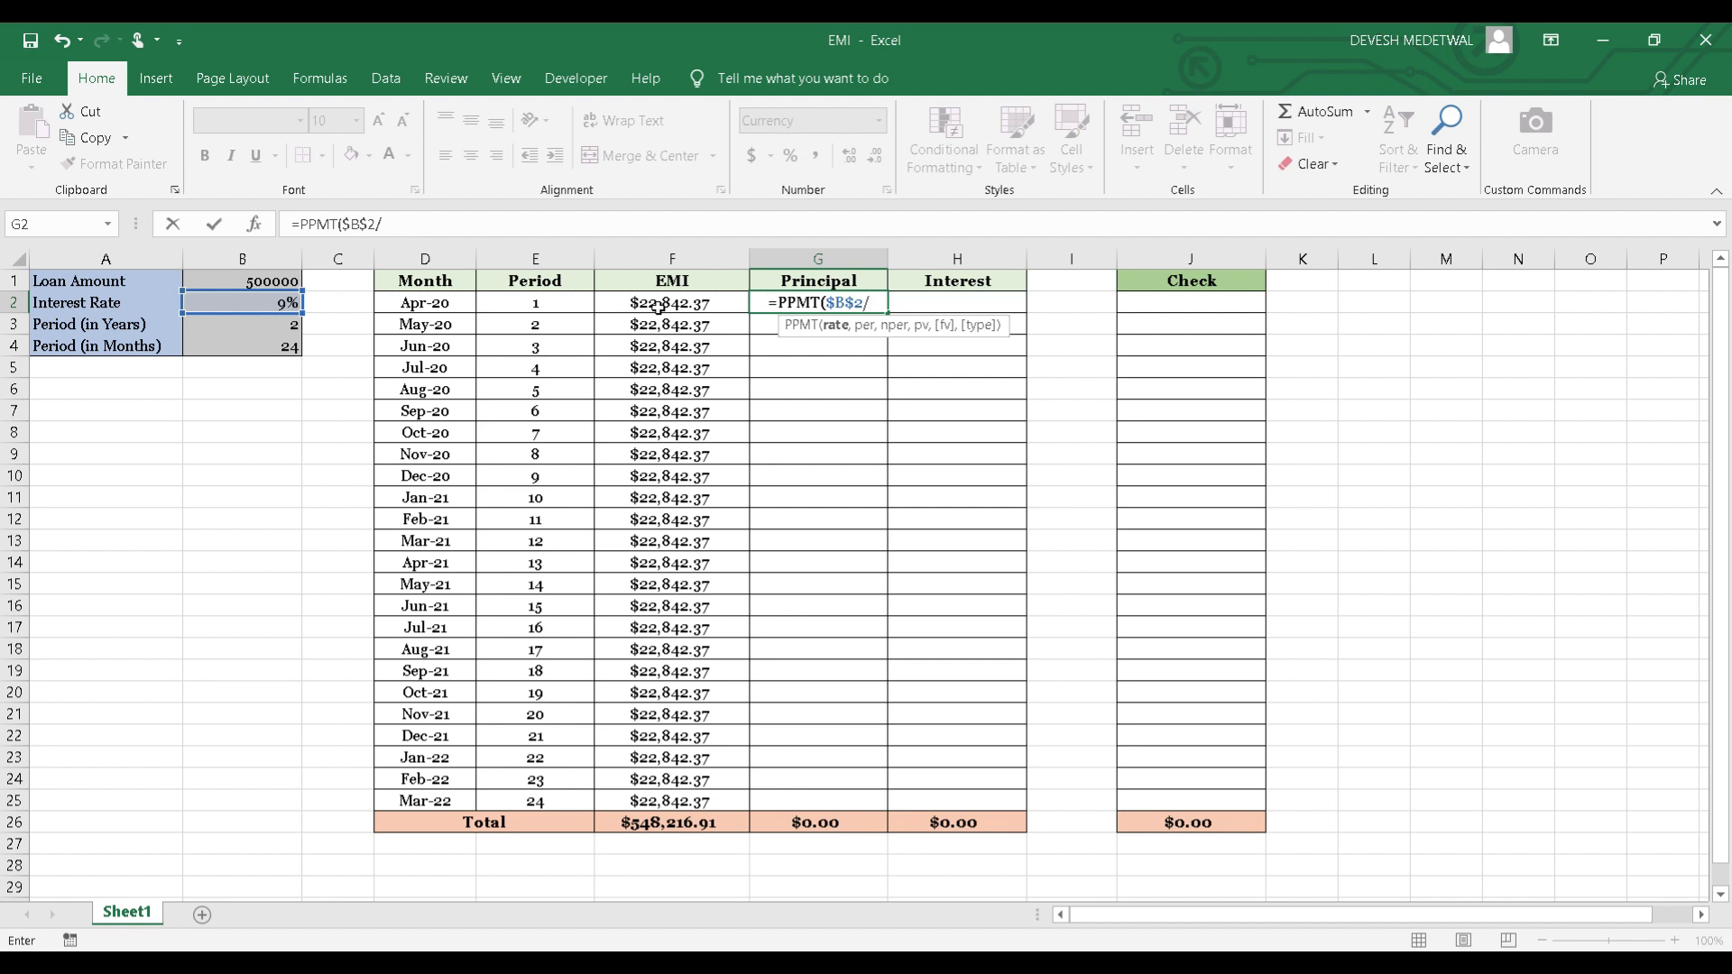
text(12,)
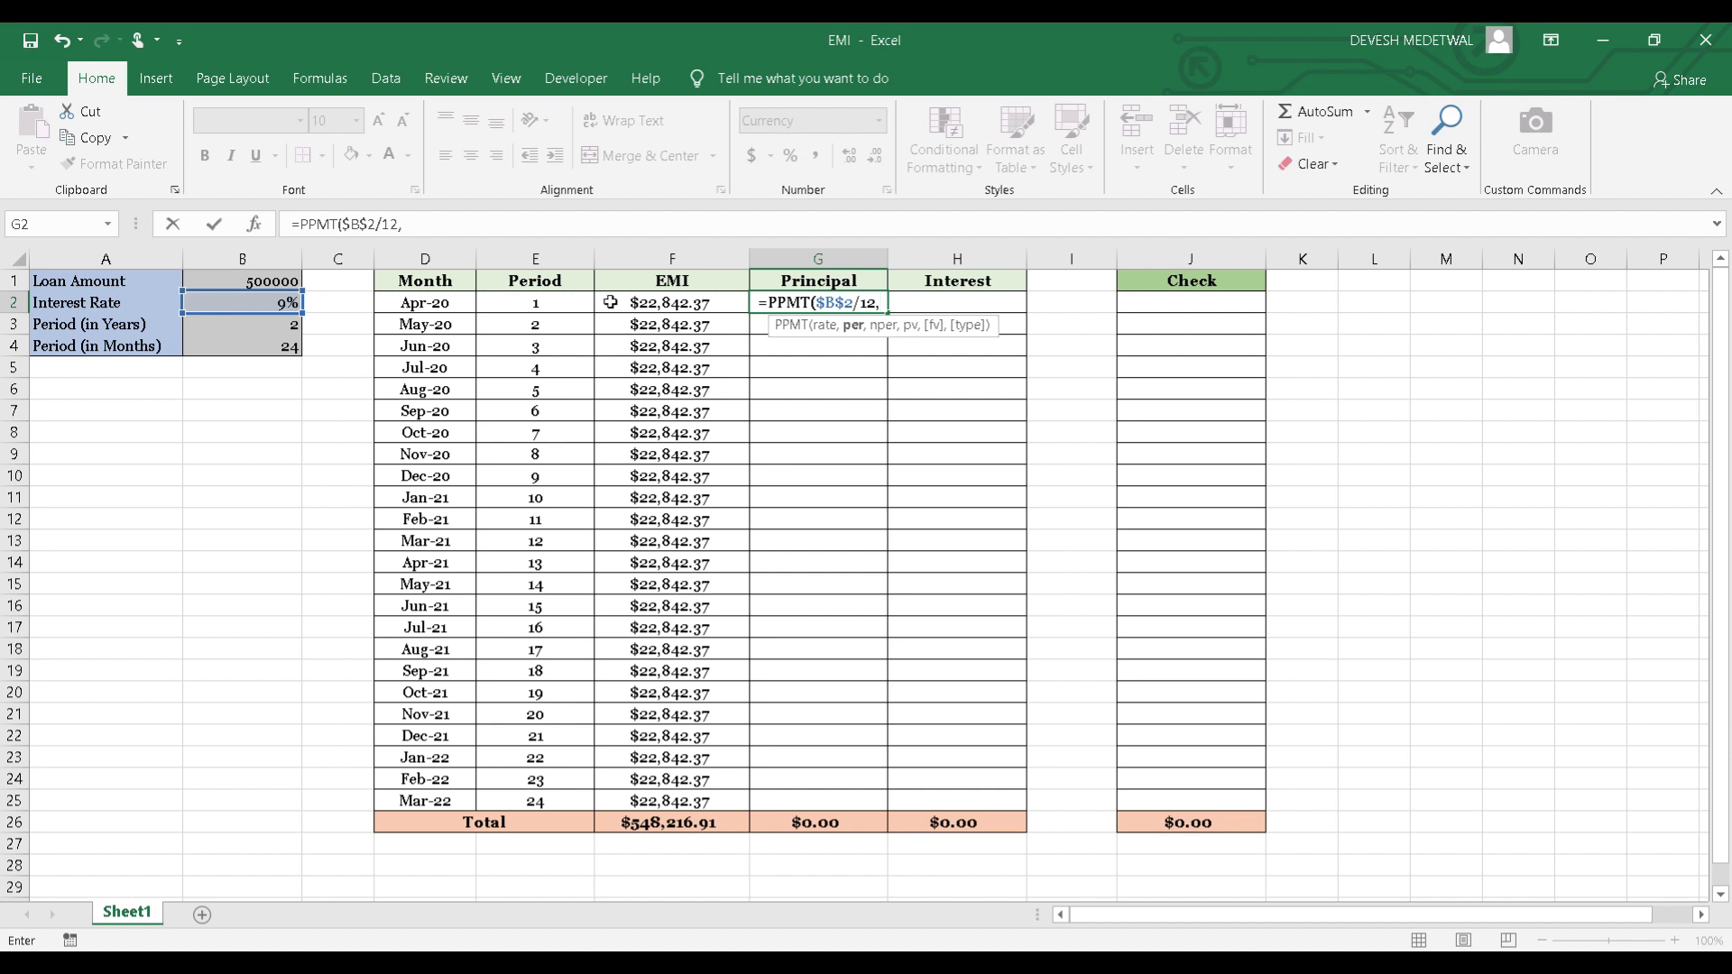
Complete the PPMT formula in G2 with E2 as the period, $B$4 as the number of periods and $B$1 as the present value.
click(537, 304)
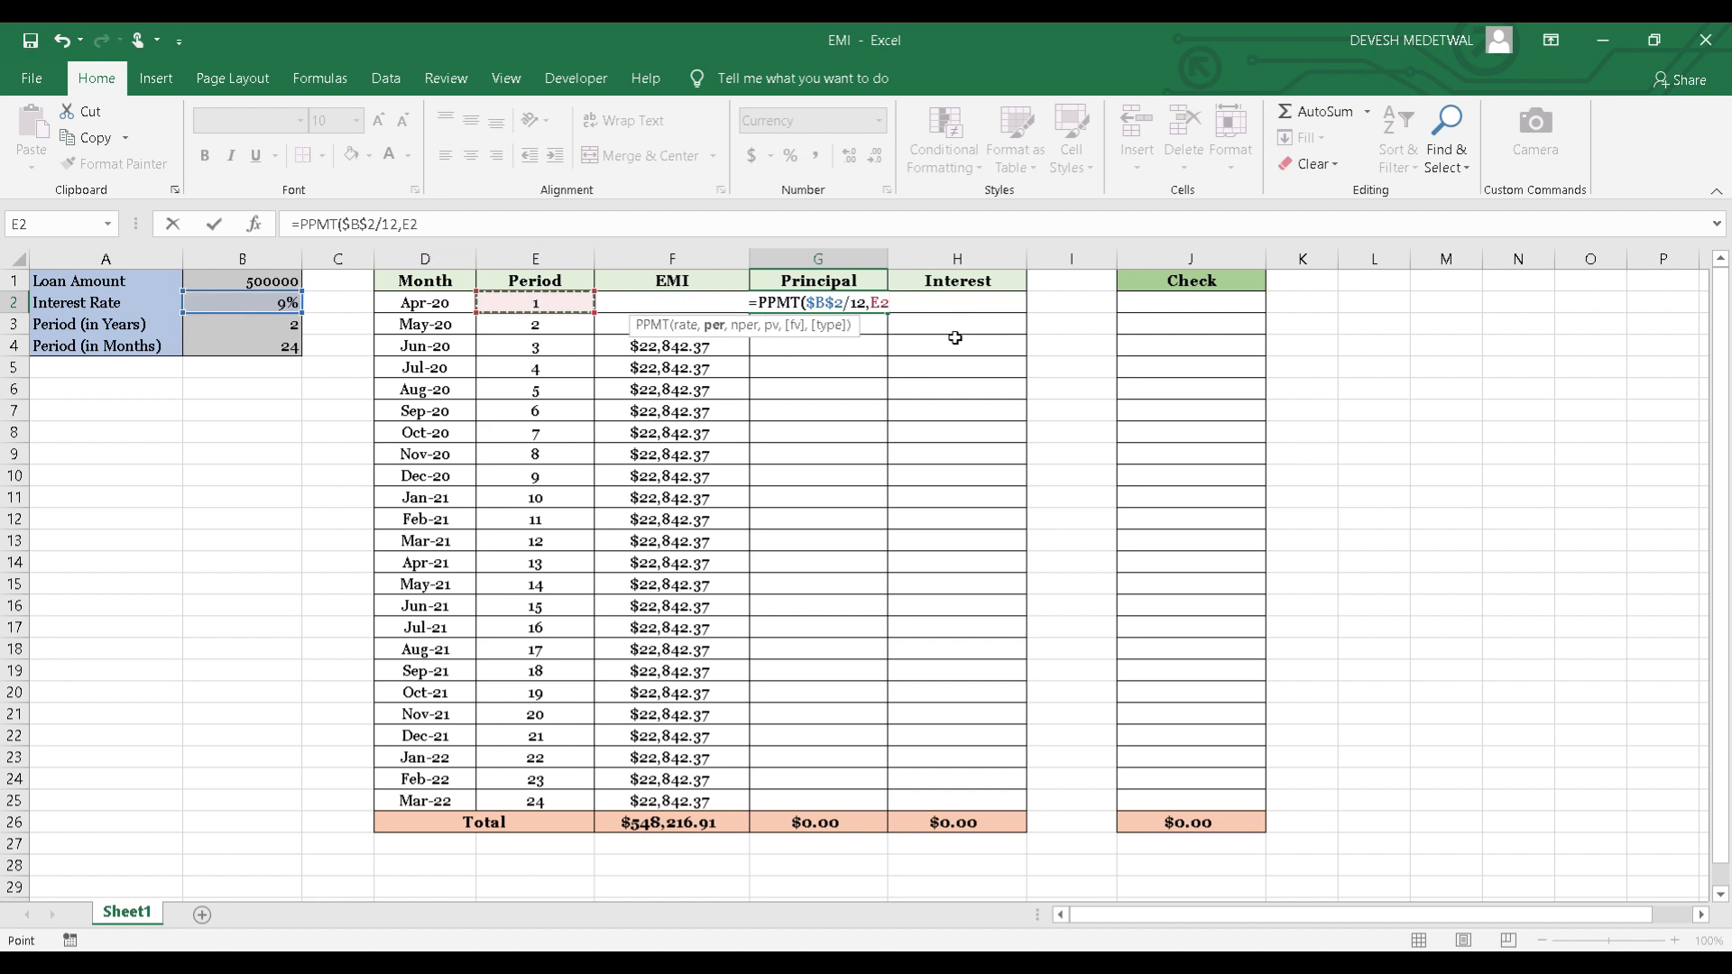
text(,)
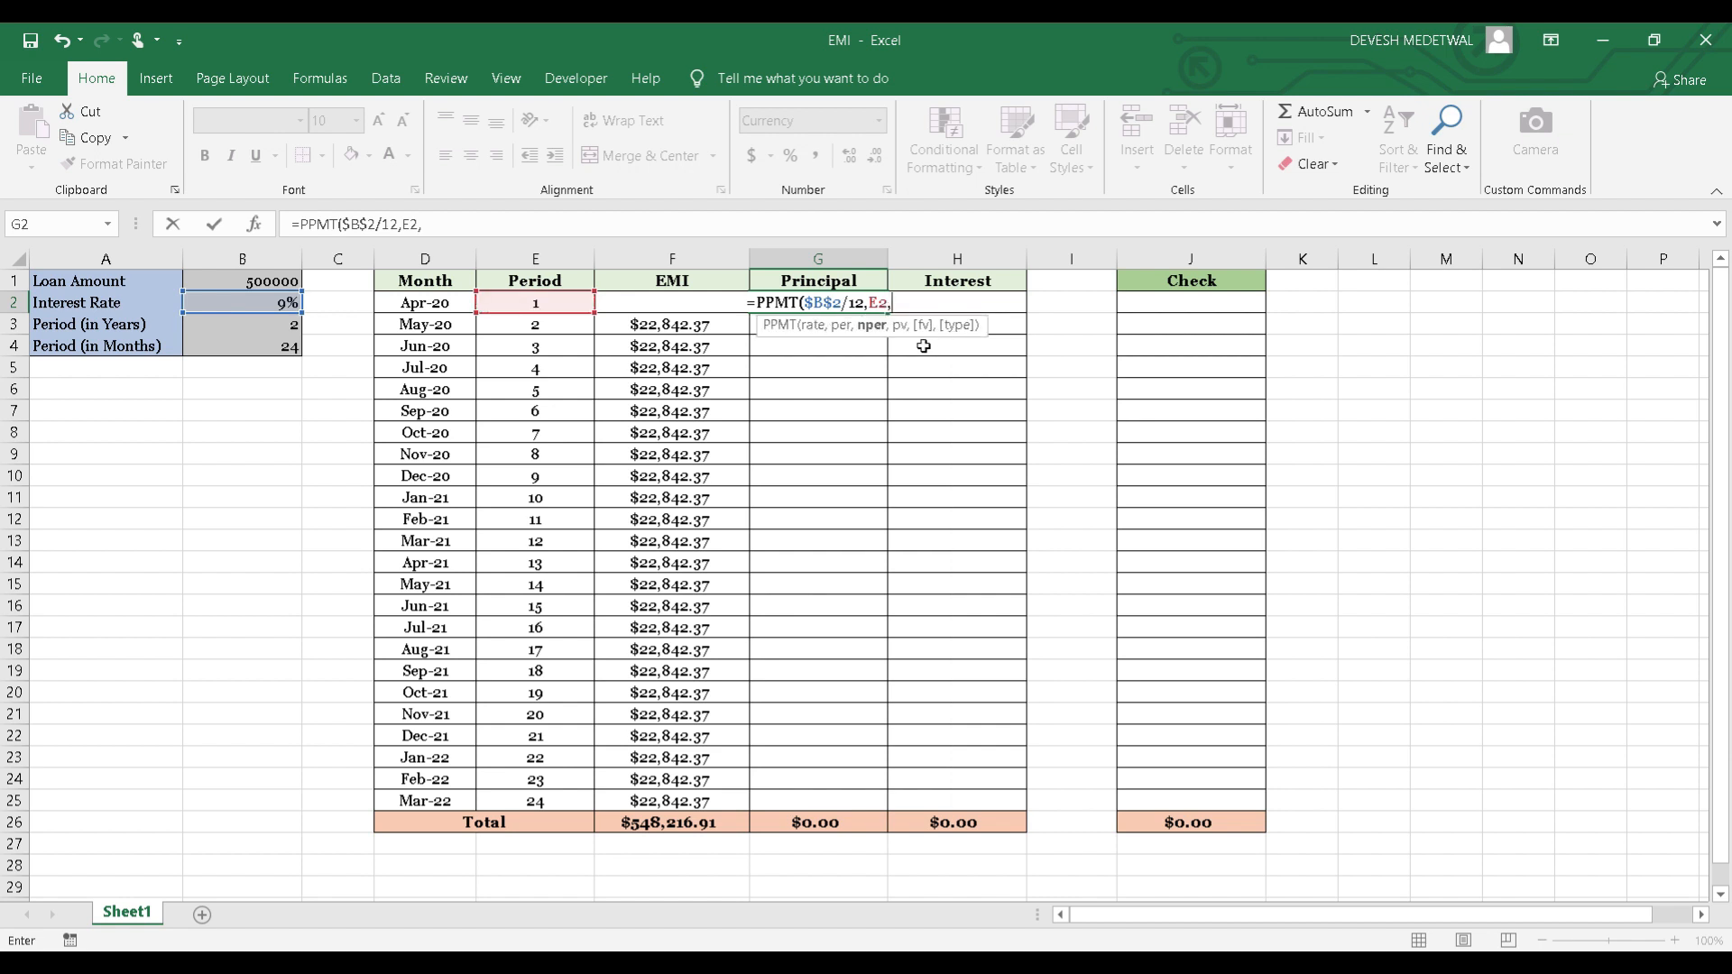
click(269, 350)
key(F4)
text(,)
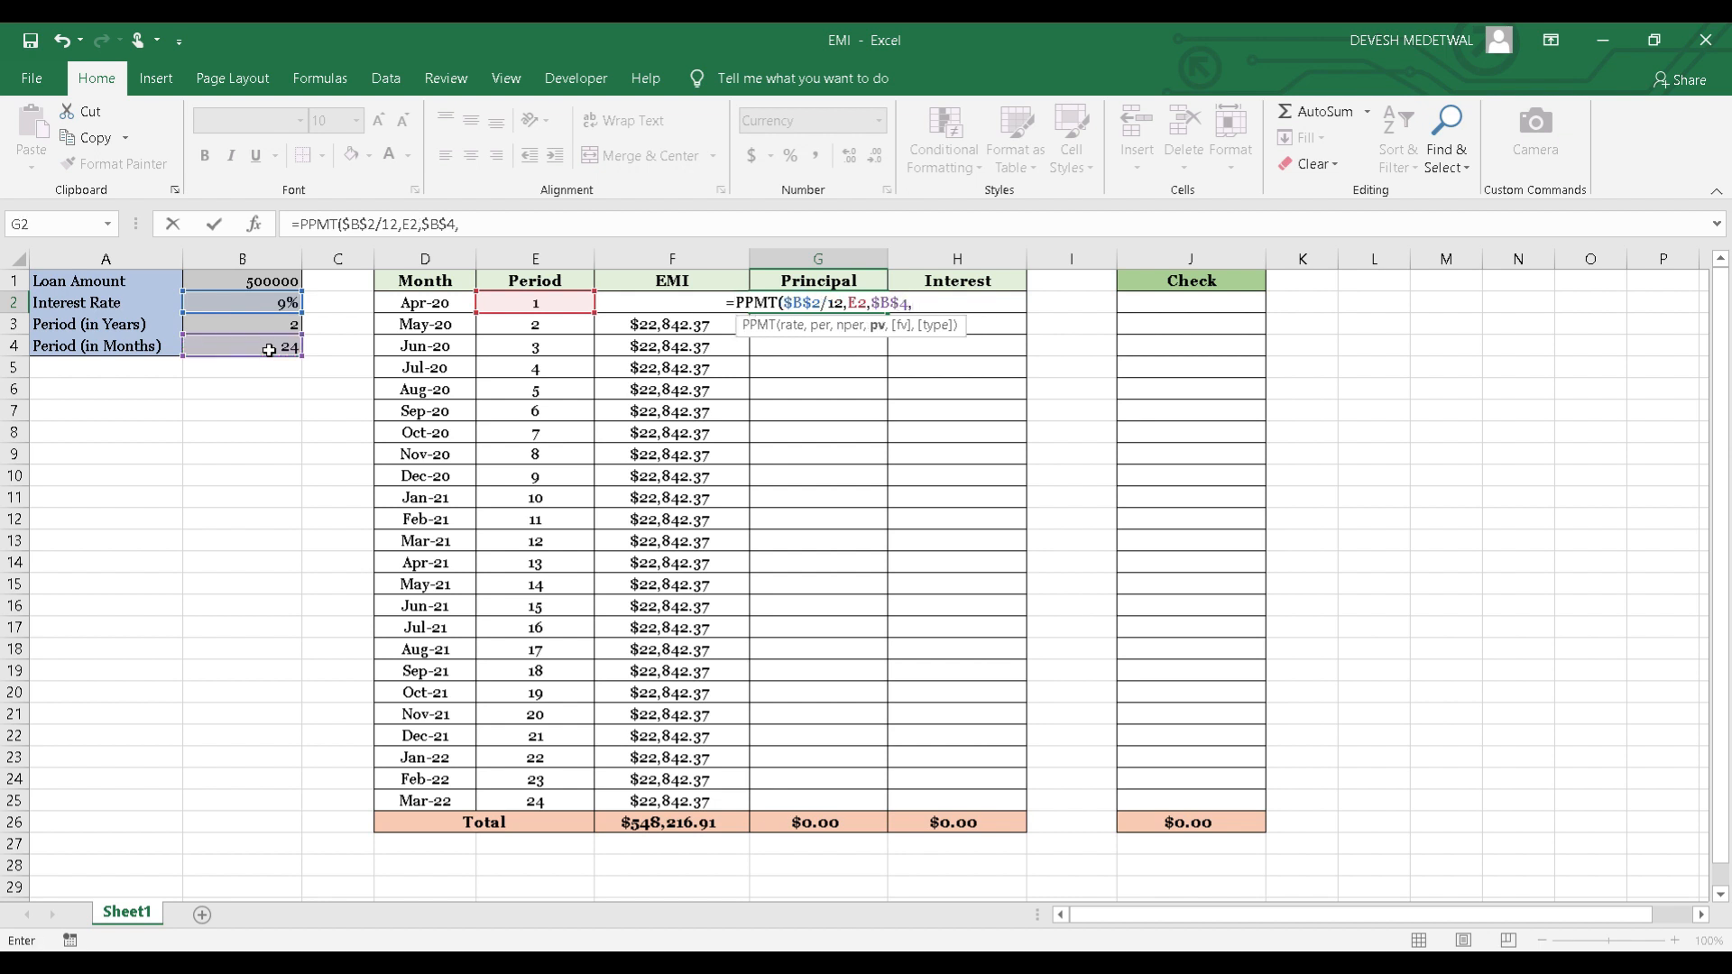
click(271, 282)
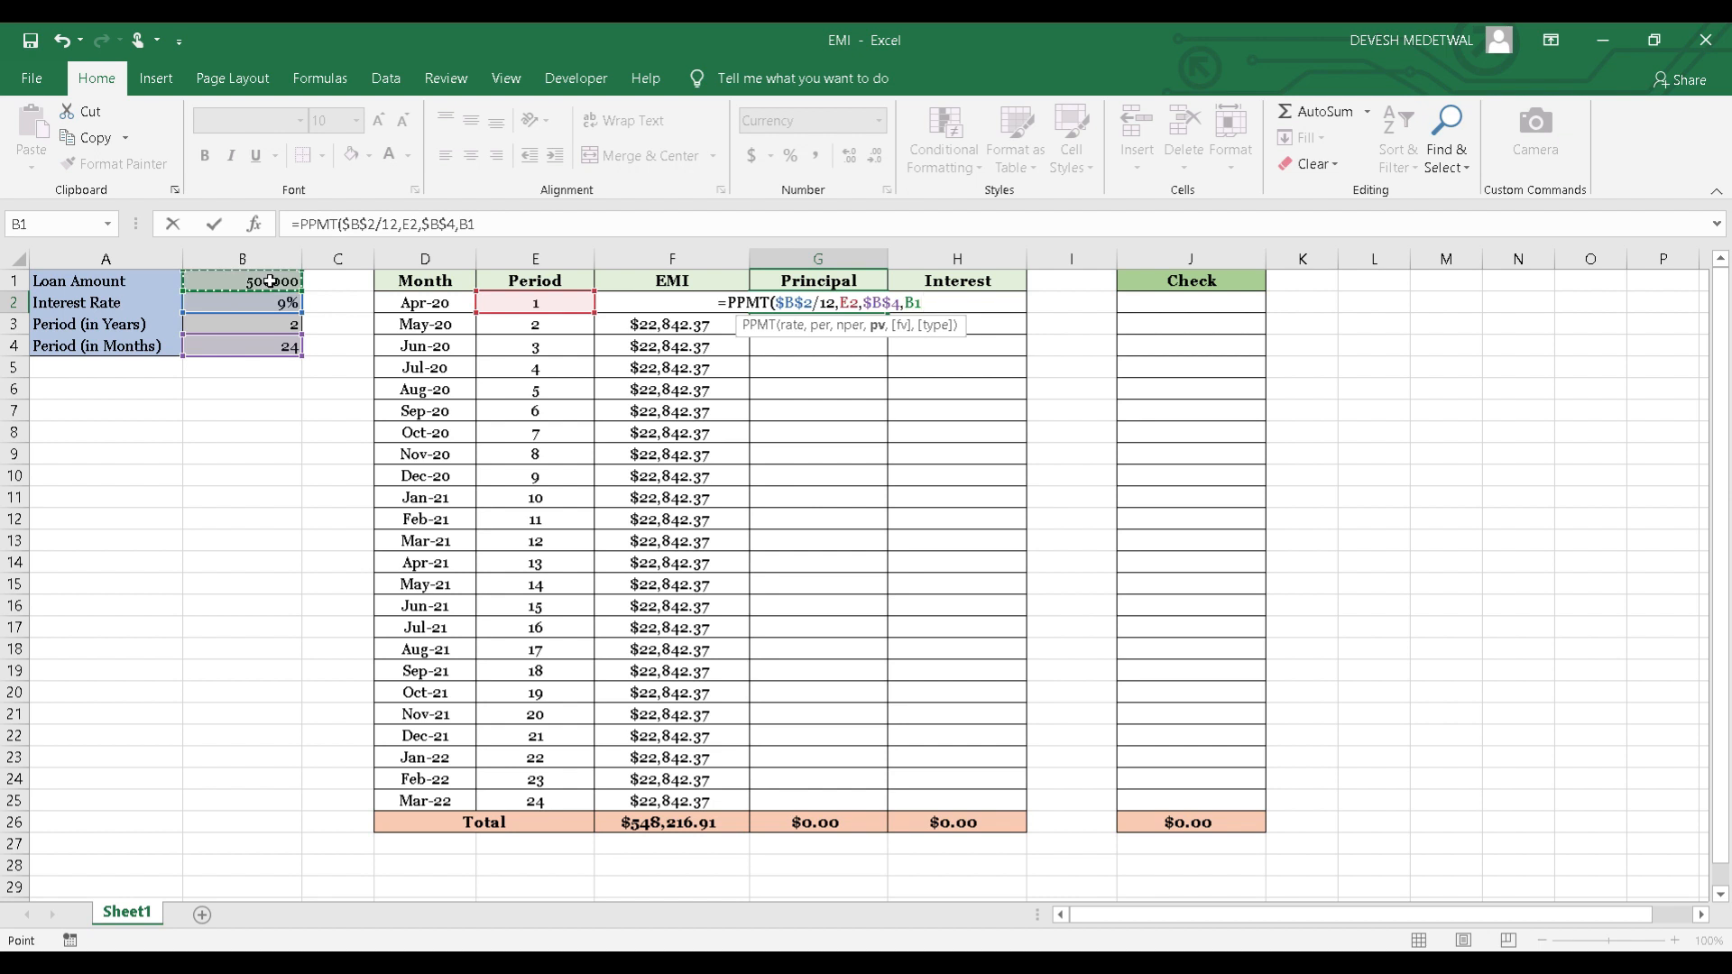
key(F4)
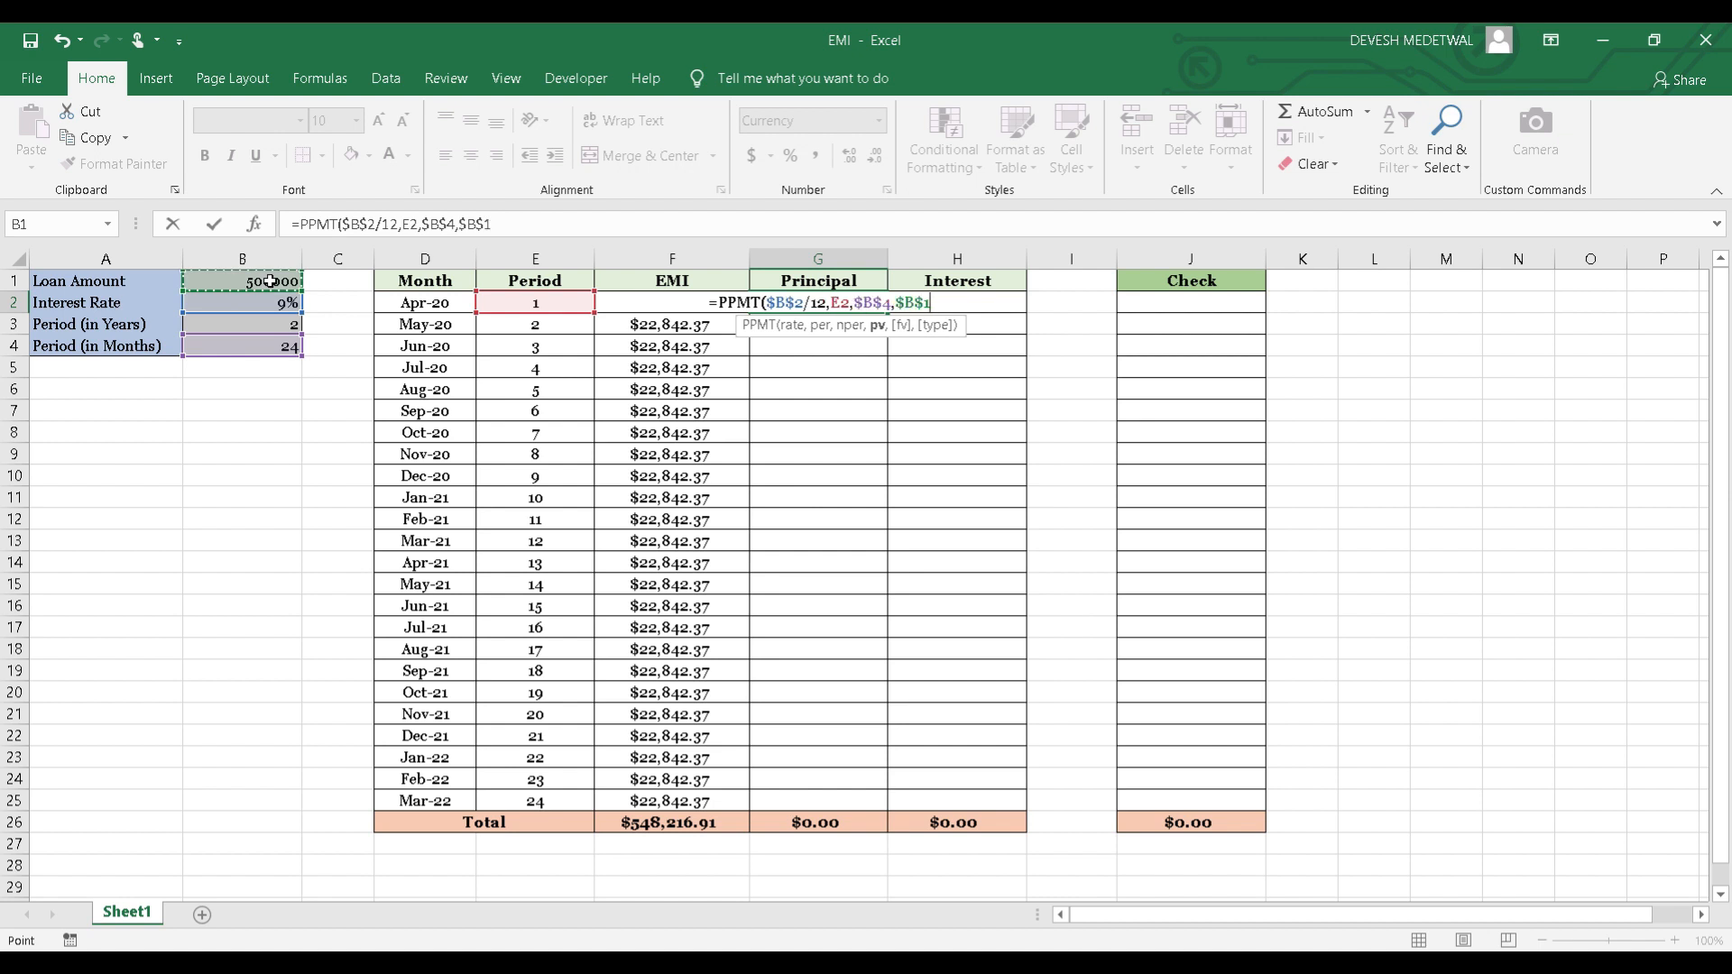
text())
key(Return)
Negate the loan amount in G2's formula so it reads =PPMT($B$2/12,E2,$B$4,-$B$1).
key(Up)
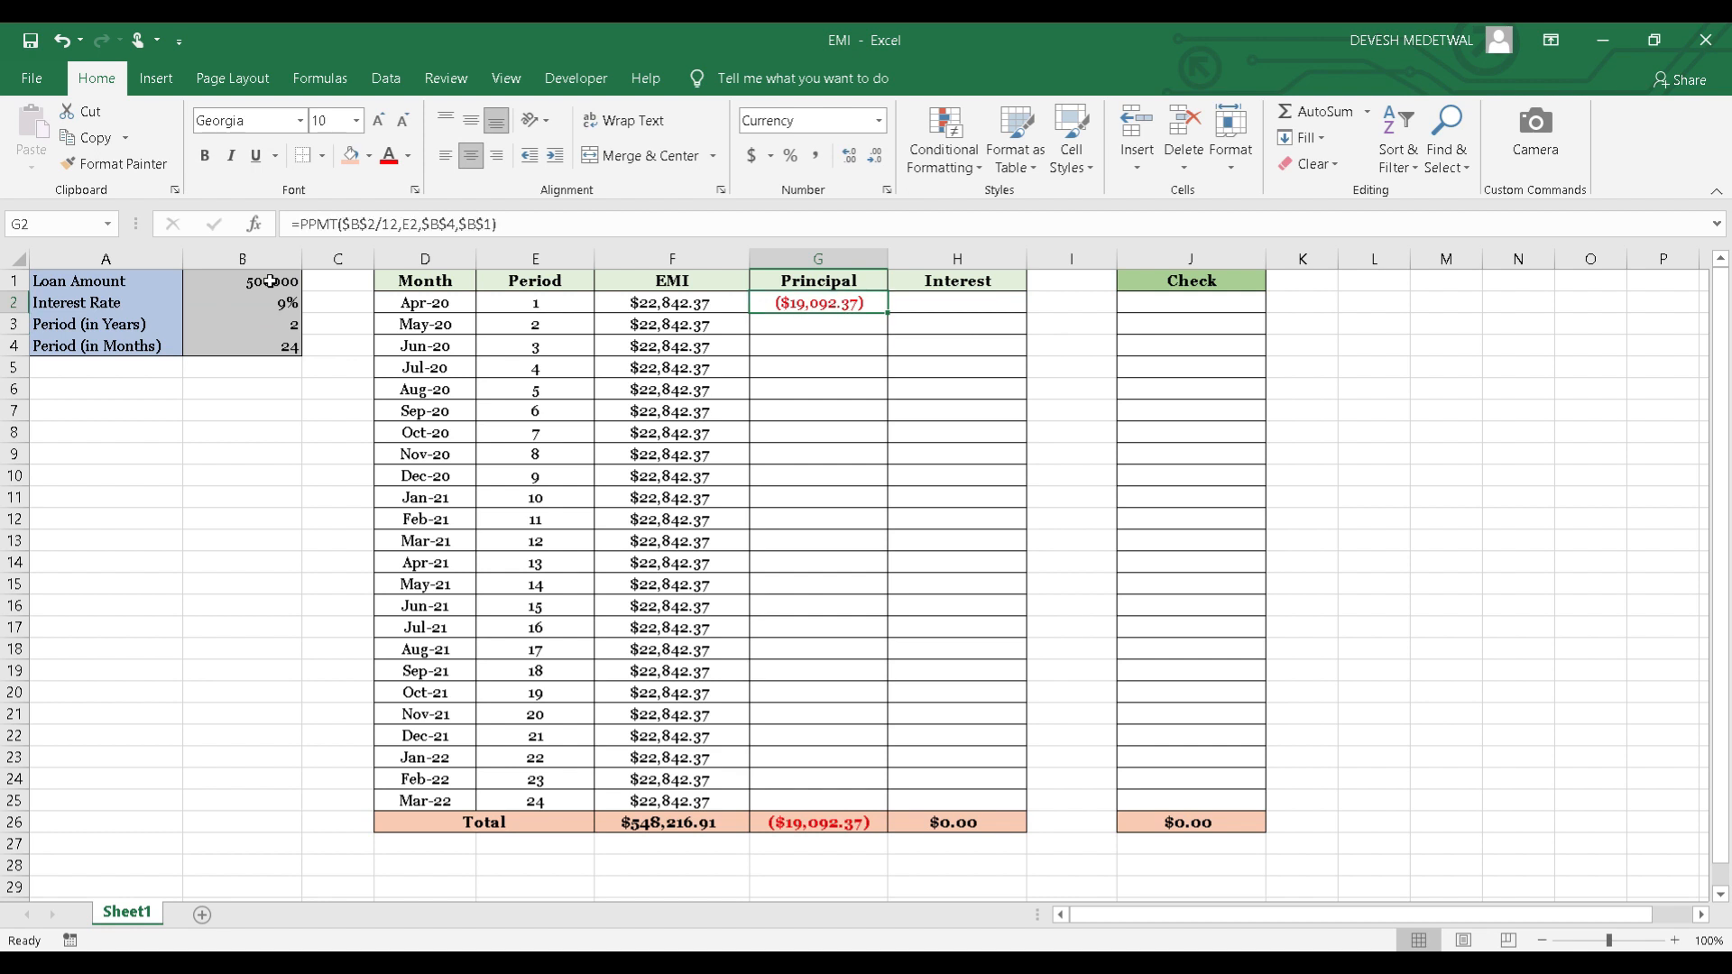
click(460, 223)
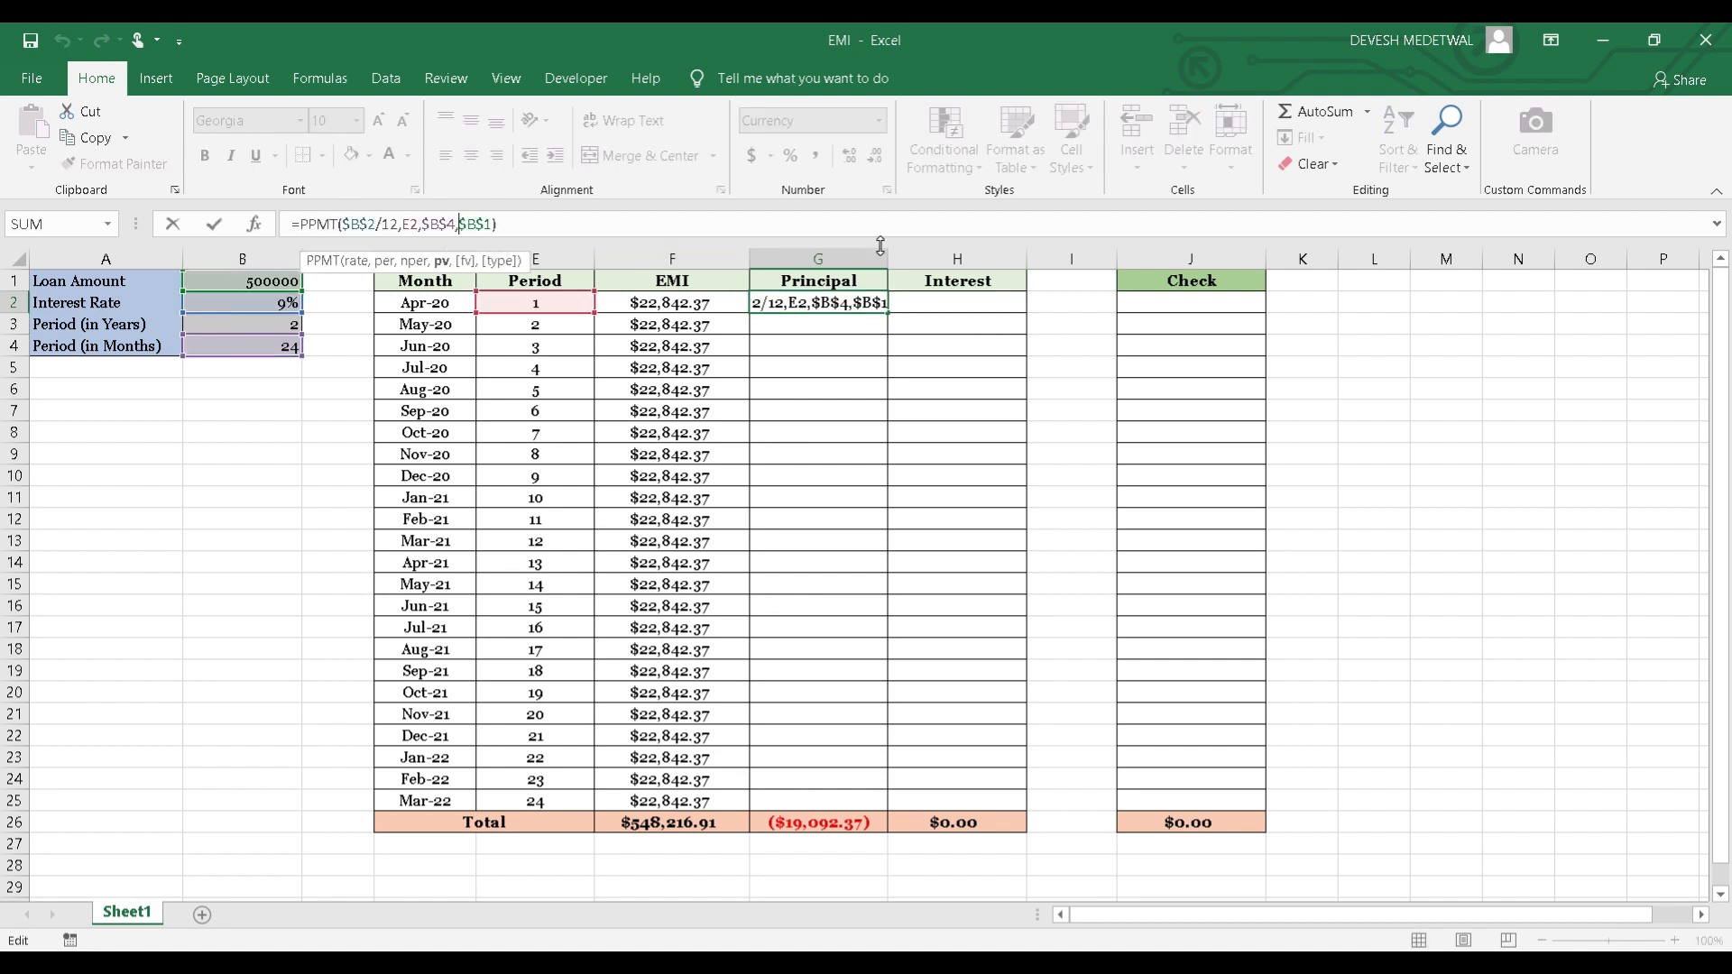
text(-)
key(Return)
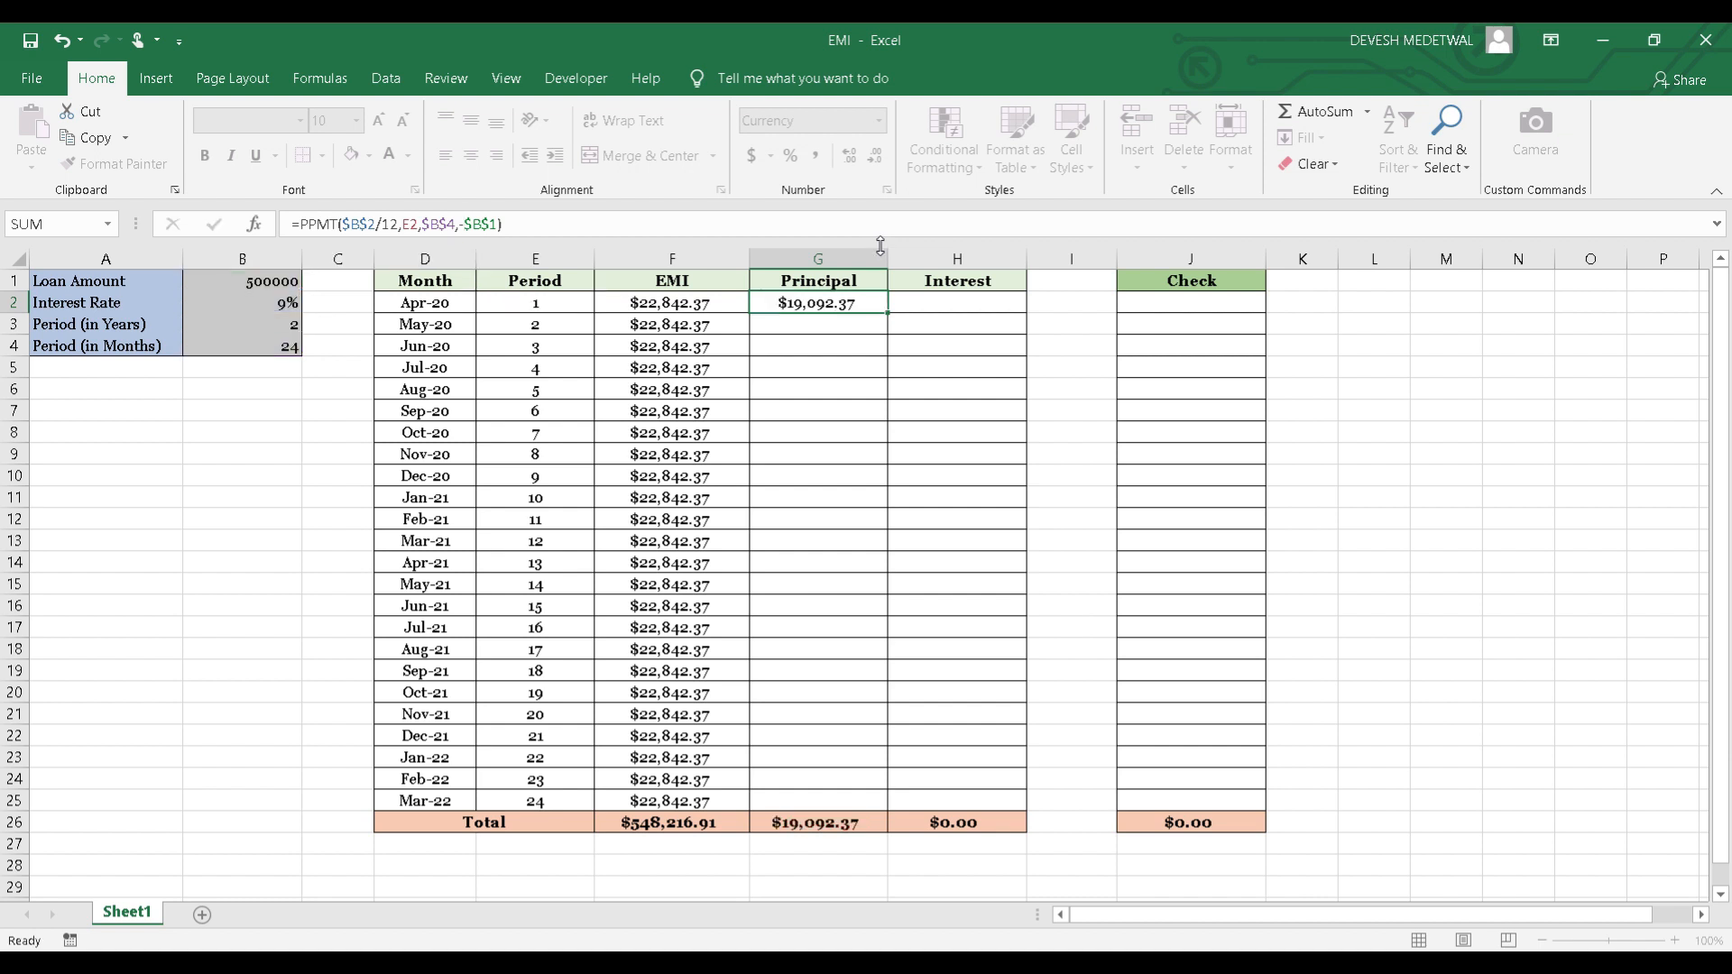
Fill the Principal formula from G2 down through G25 and check the filled cells and the column total in G26.
key(Up)
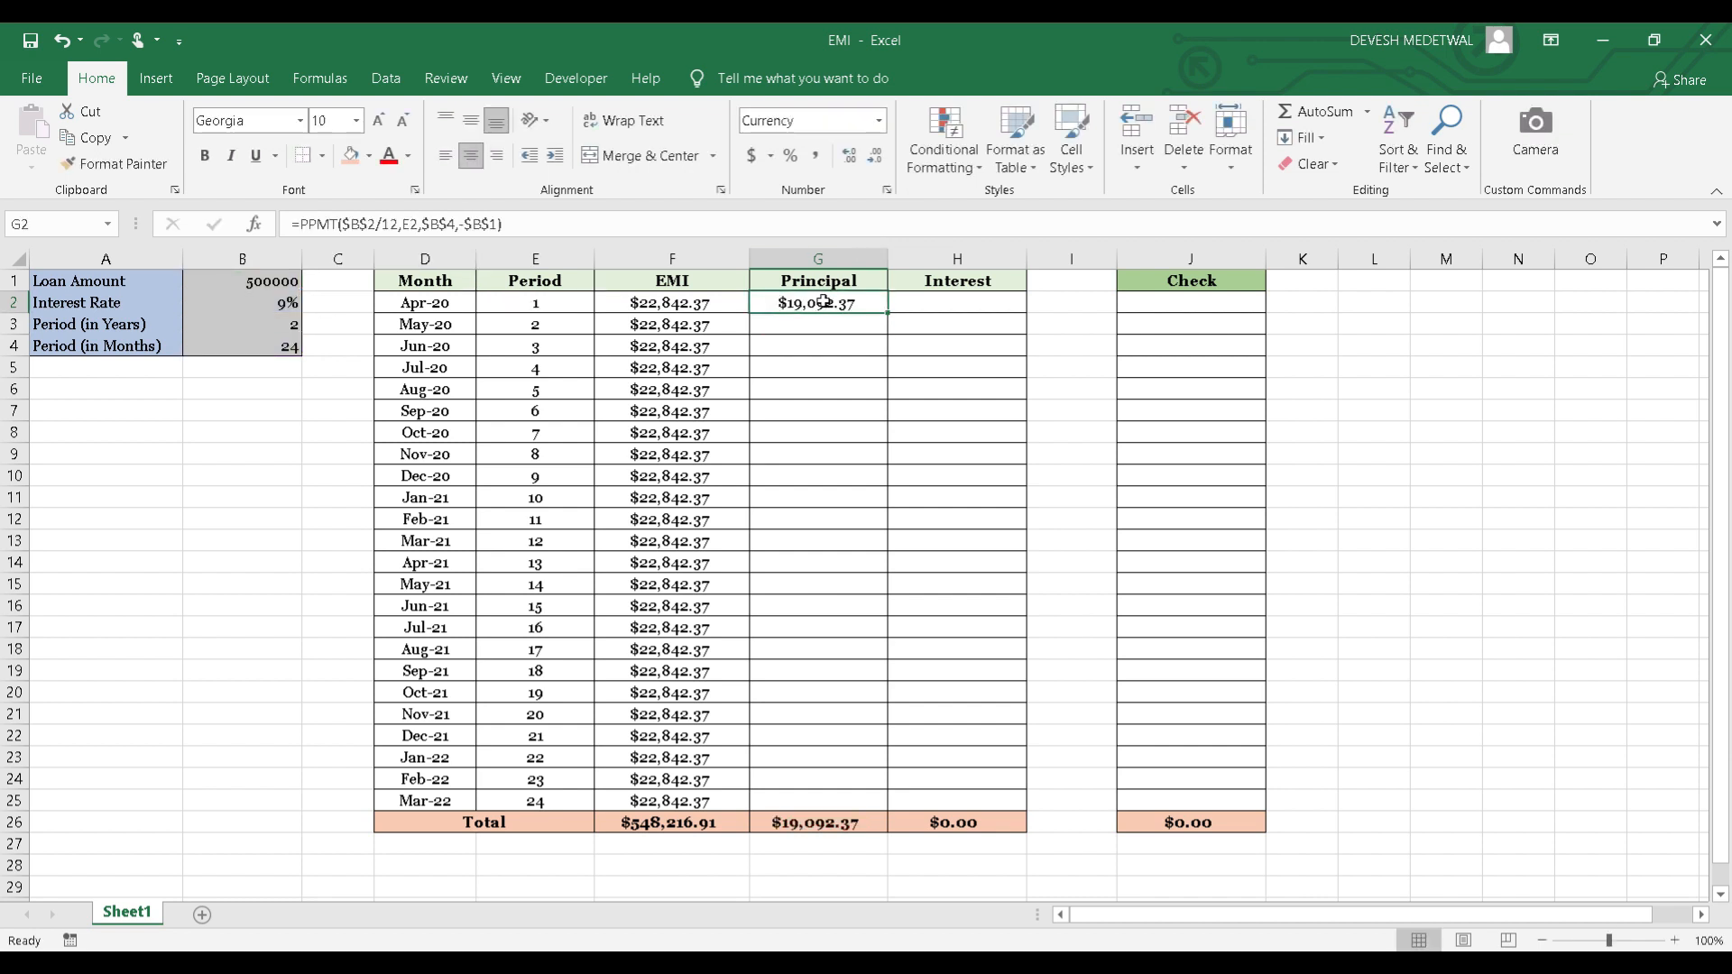
double_click(889, 311)
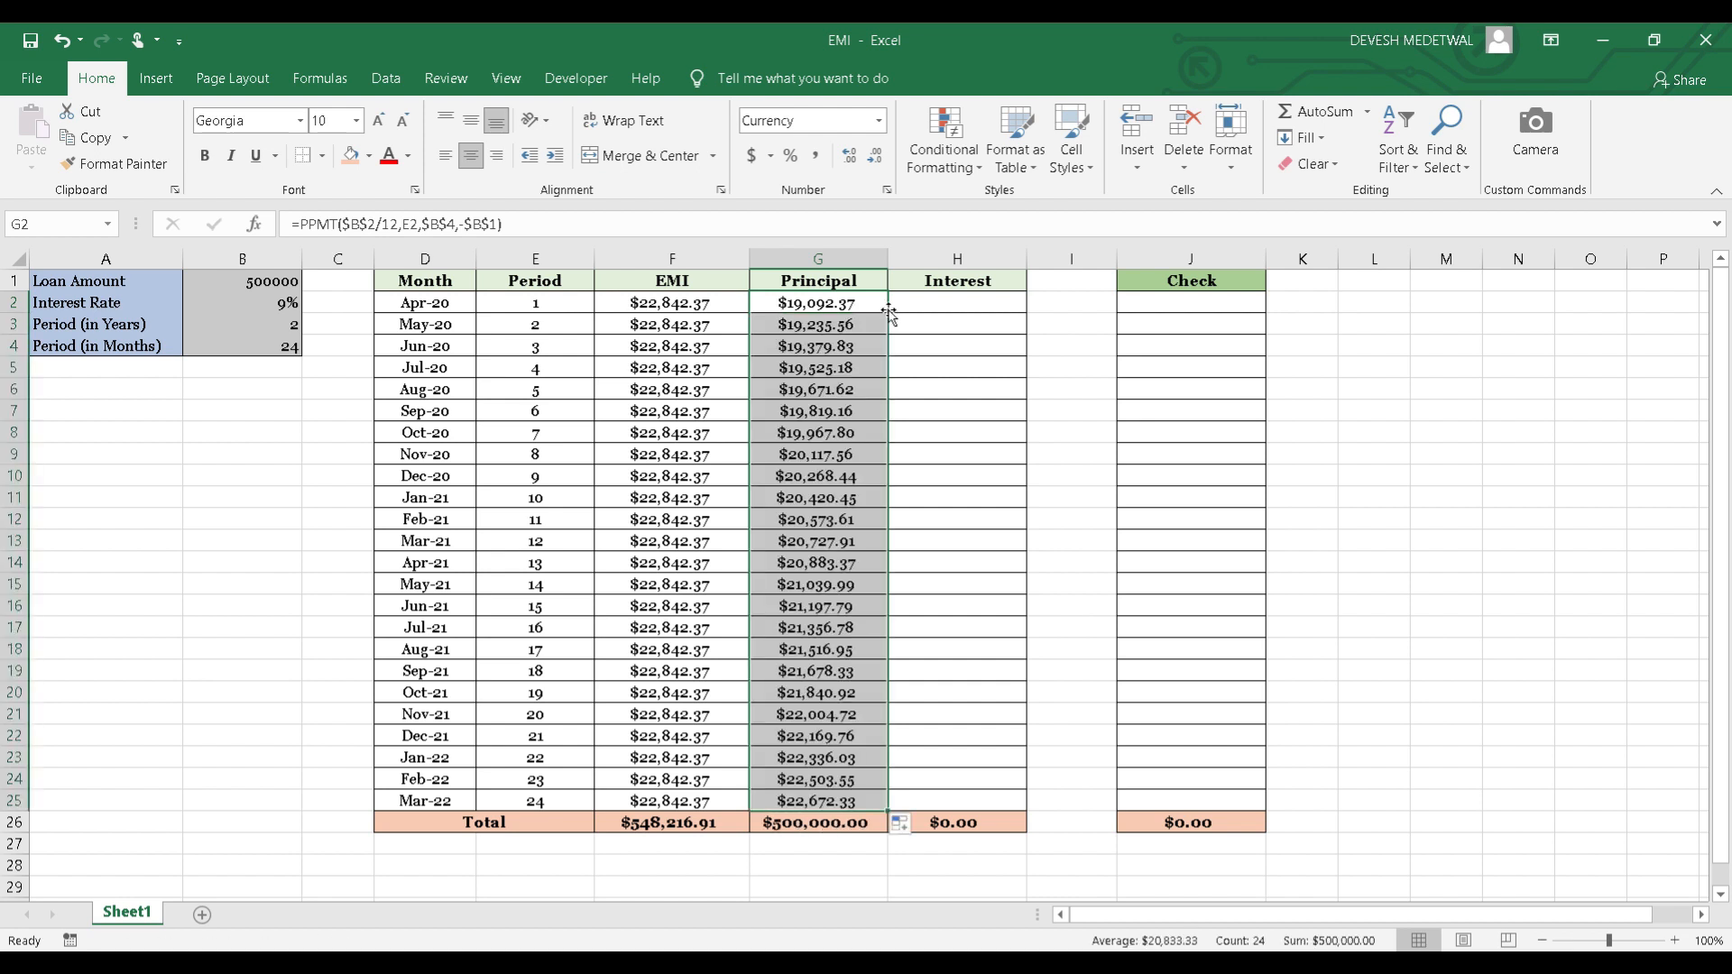
click(813, 304)
key(Down)
key(Down)
key(Down)
key(Down)
key(Down)
key(Down)
key(Down)
key(Down)
key(Down)
key(Down)
key(Down)
key(Down)
key(Down)
key(Down)
key(Down)
key(Down)
key(Down)
key(Down)
key(Down)
key(Down)
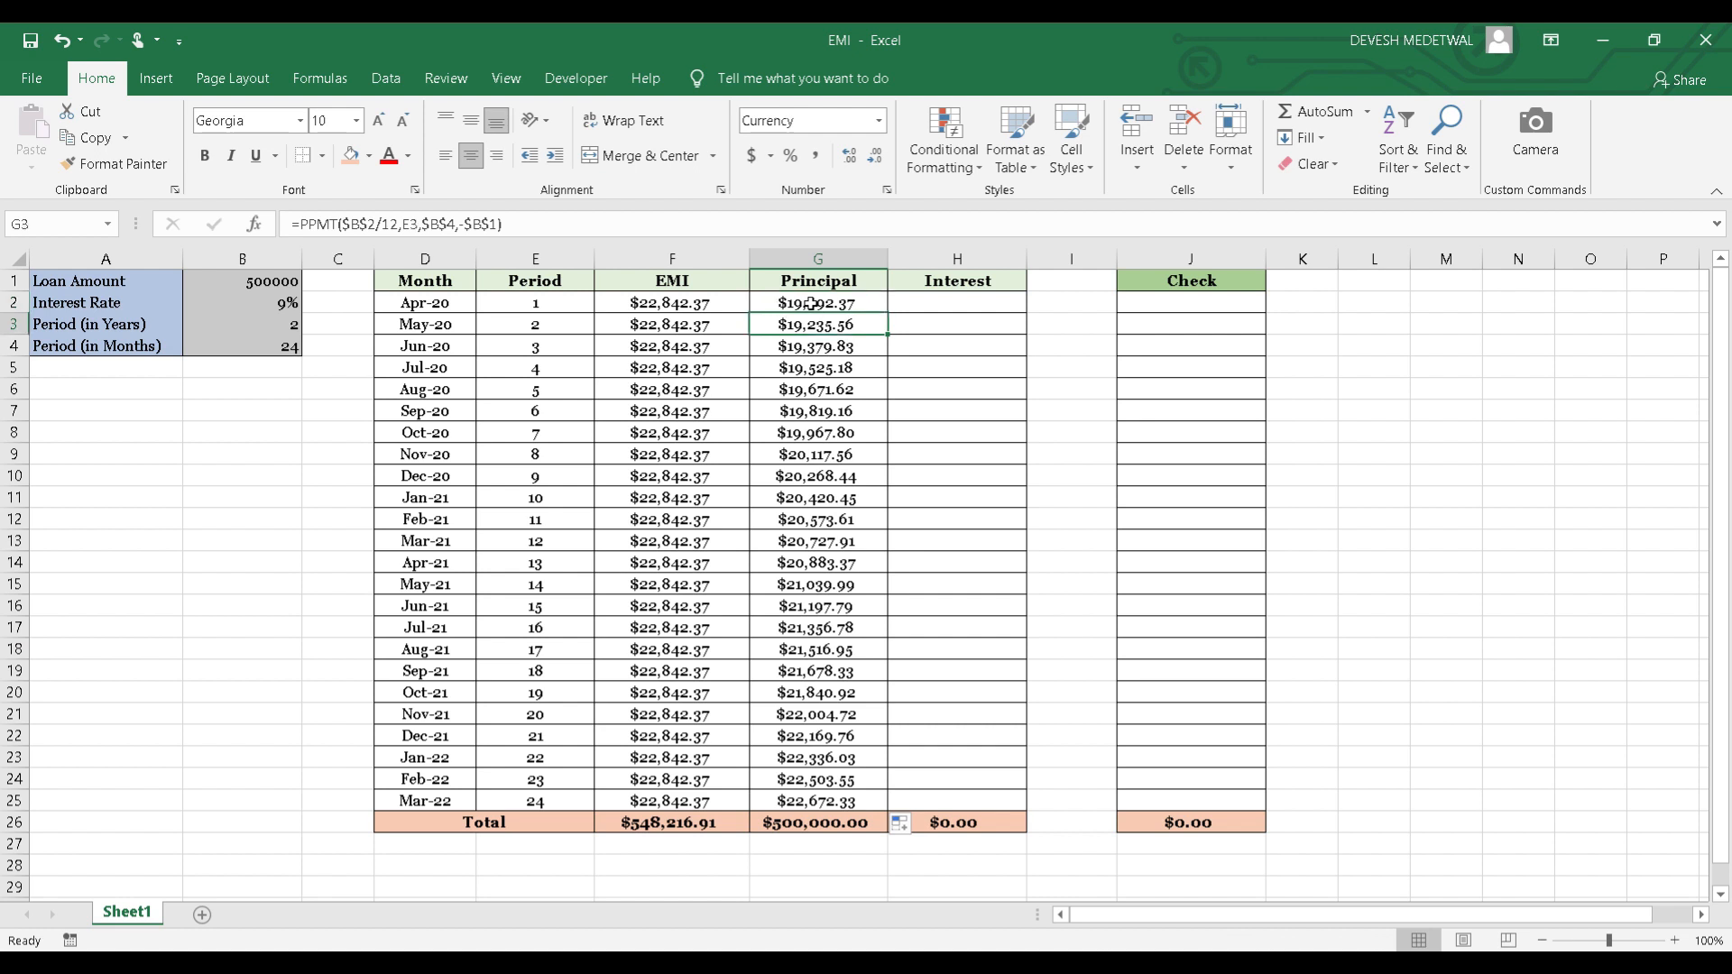
key(Down)
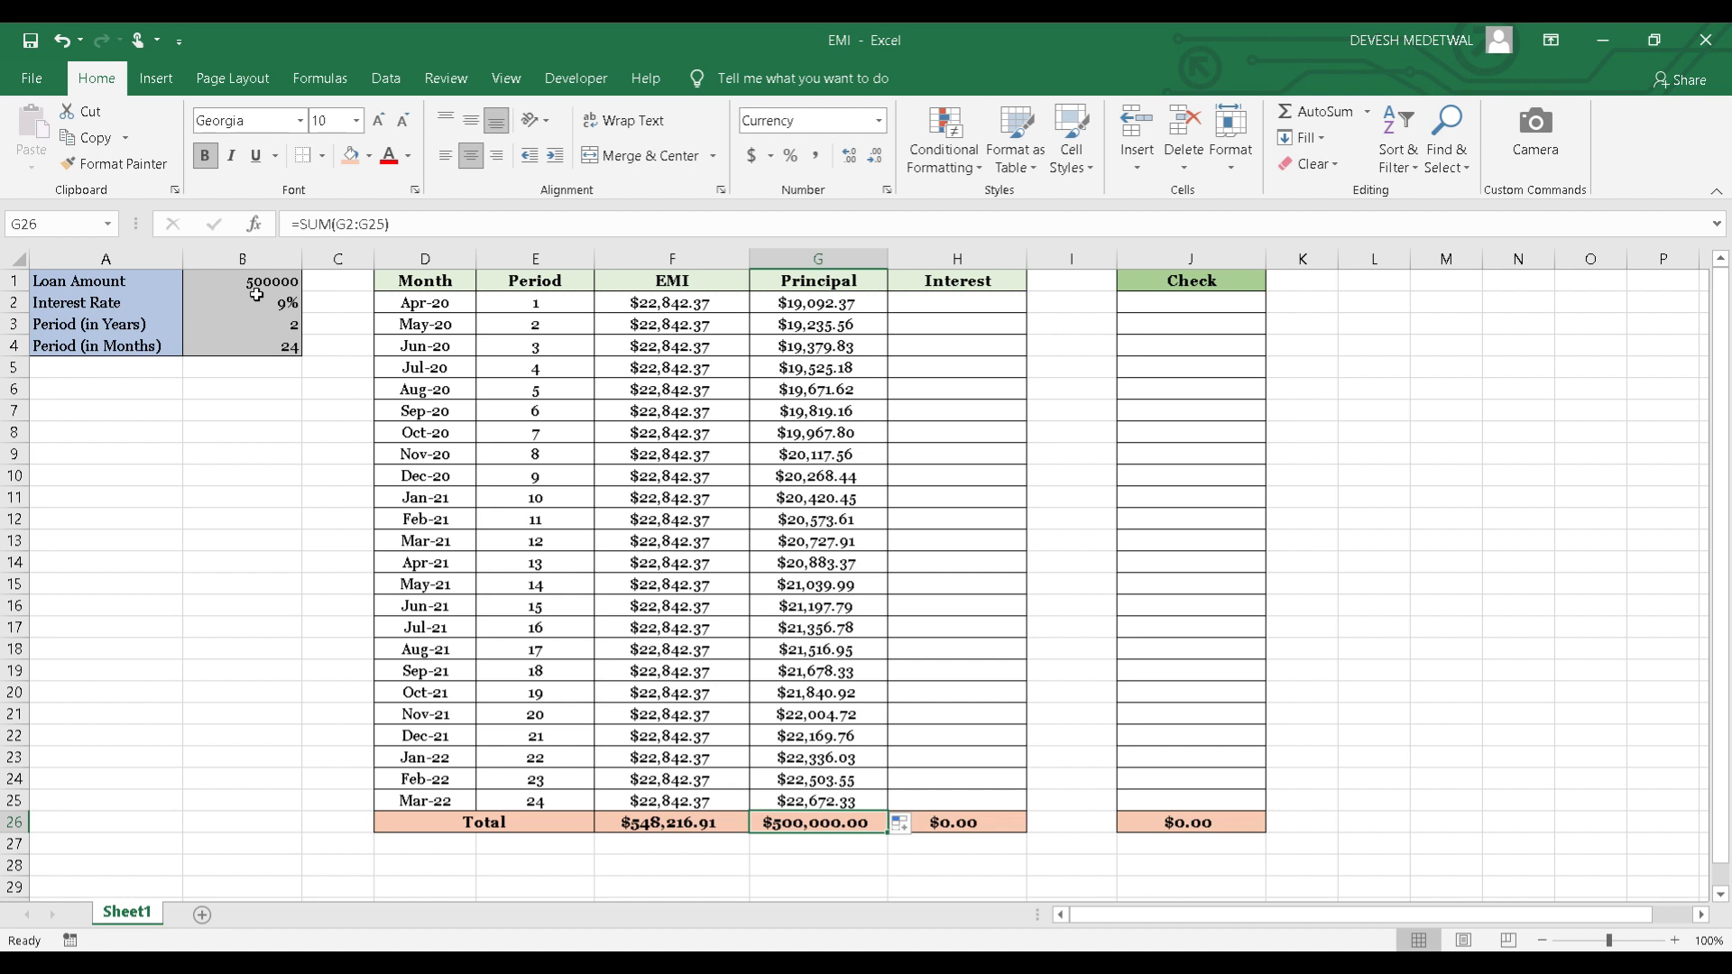
Start an IPMT formula in the first Interest cell, H2, with the absolute interest rate divided by months, $B$2/12, as the rate.
click(951, 298)
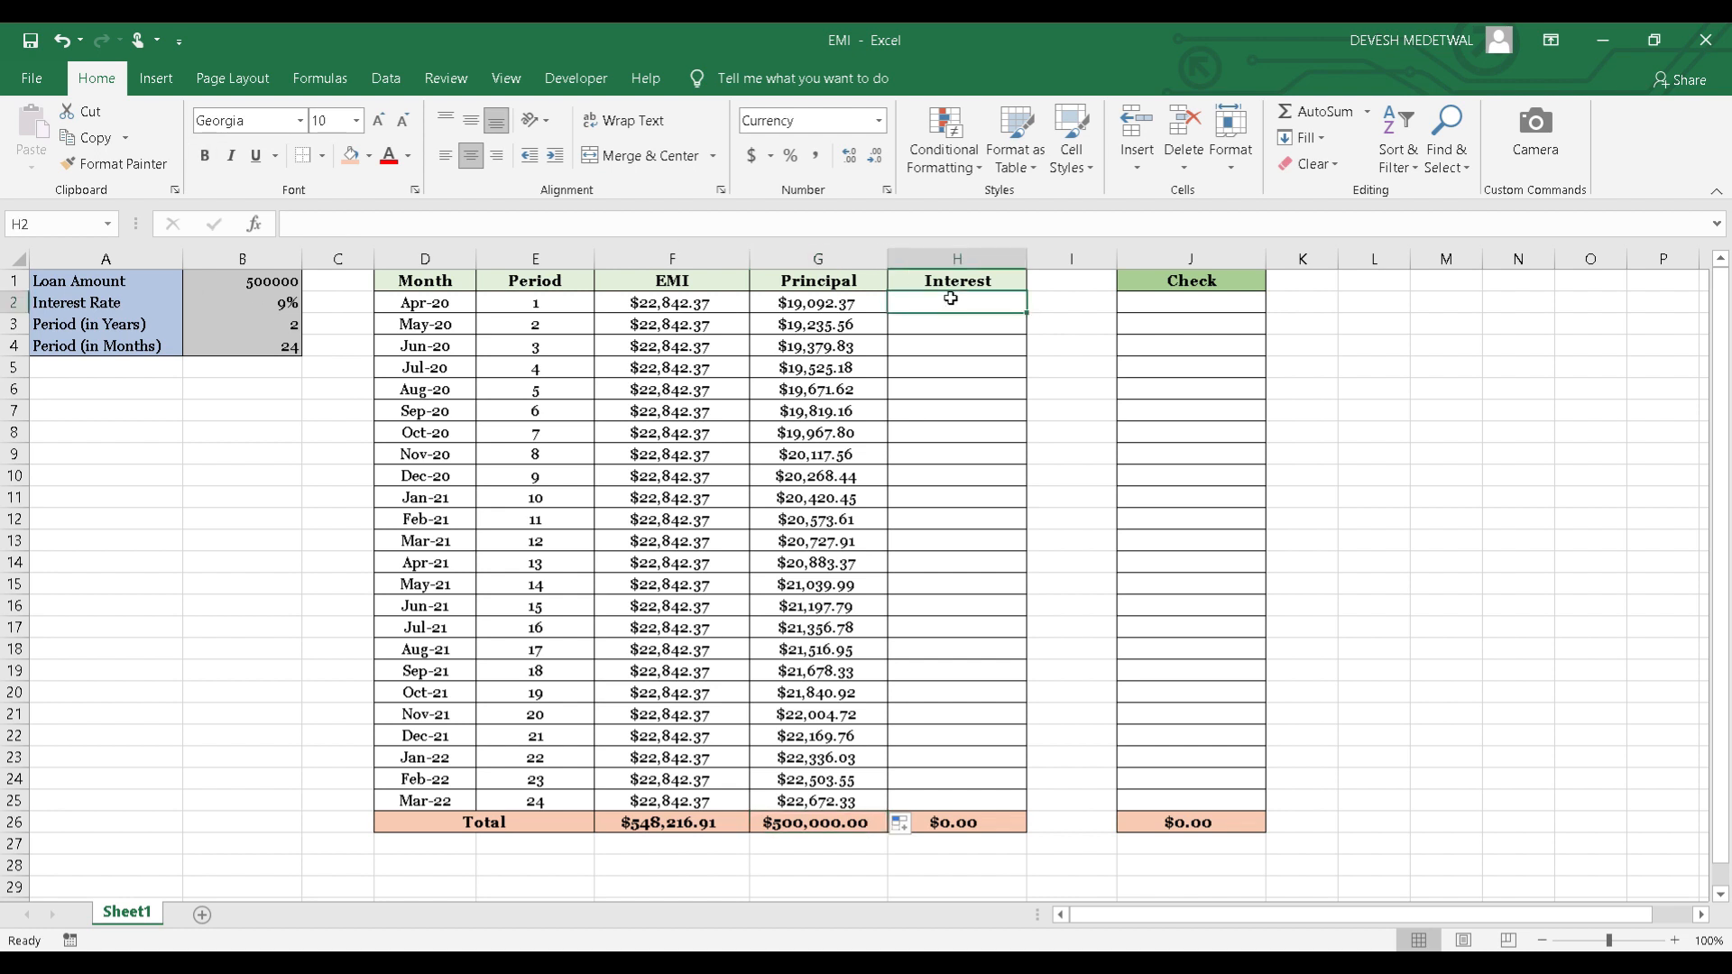
text(=)
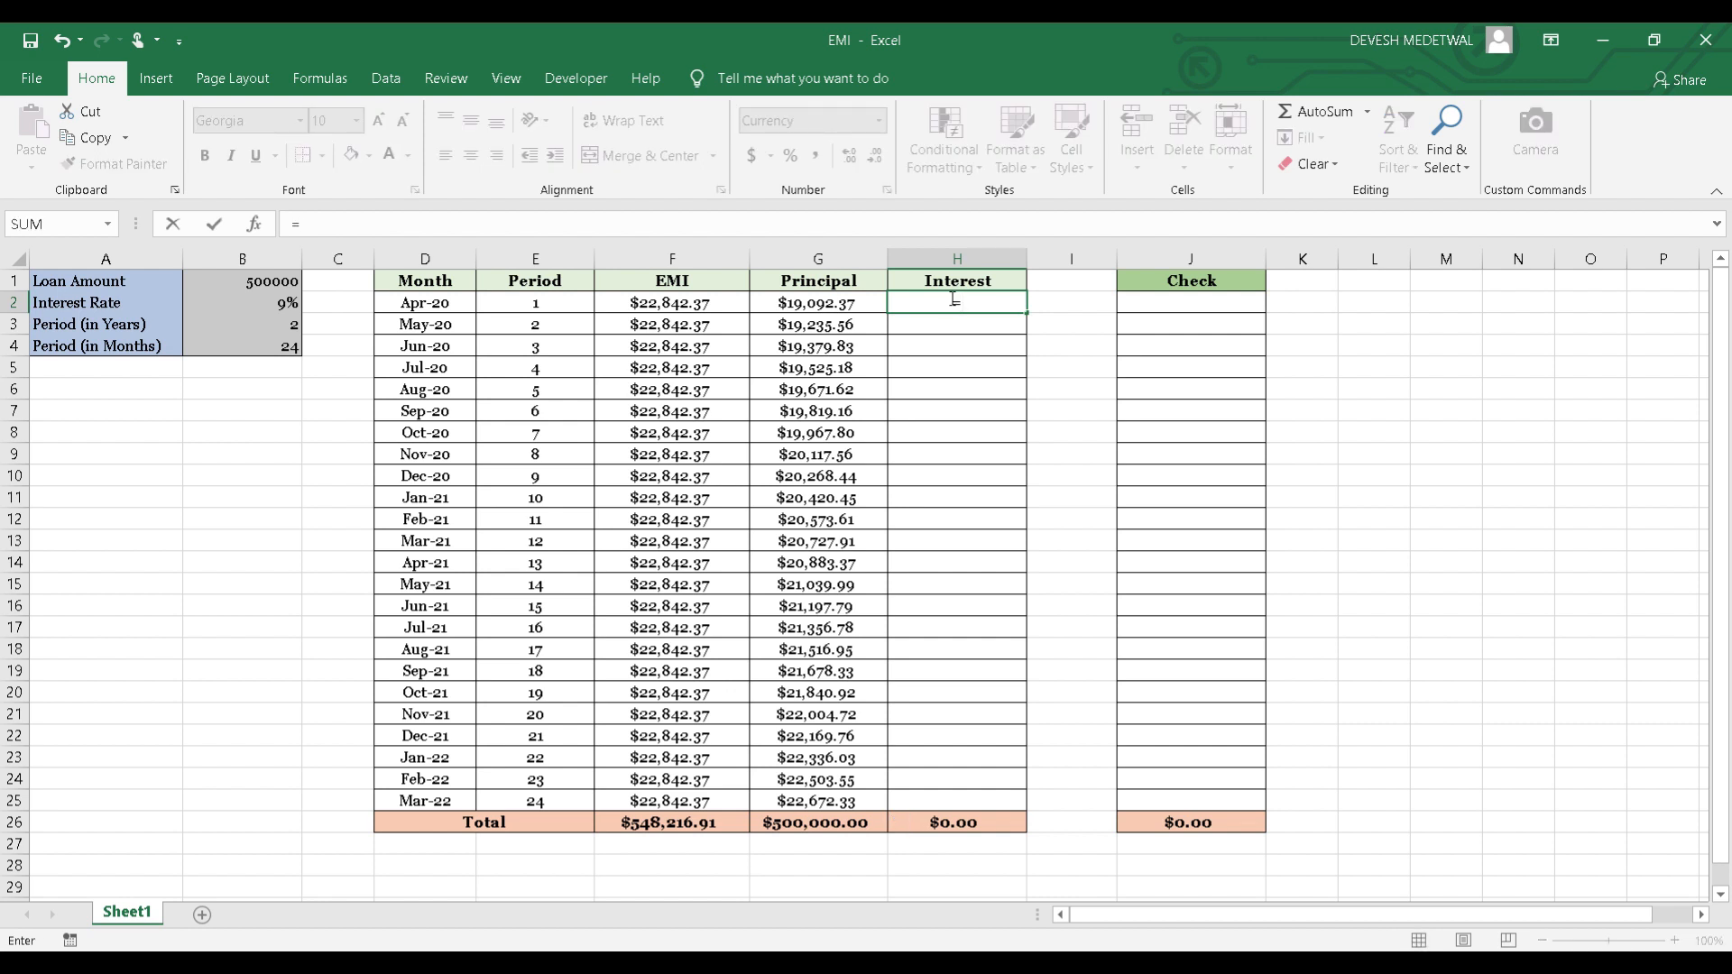
text(IPMT)
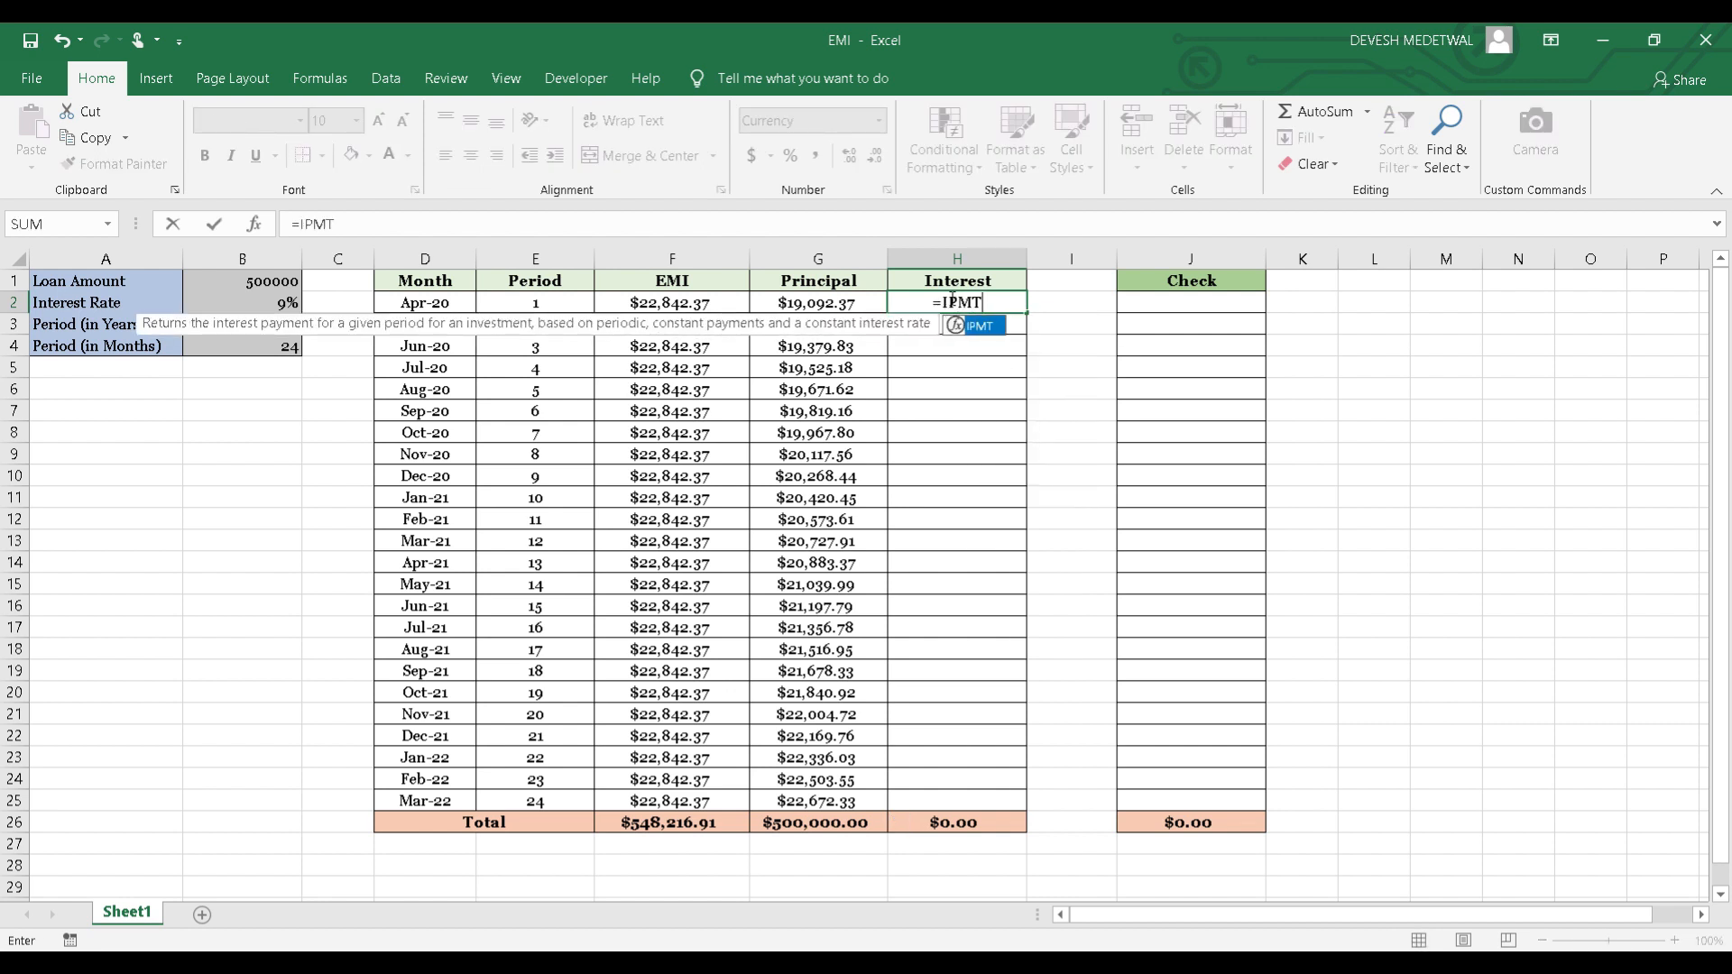
text(()
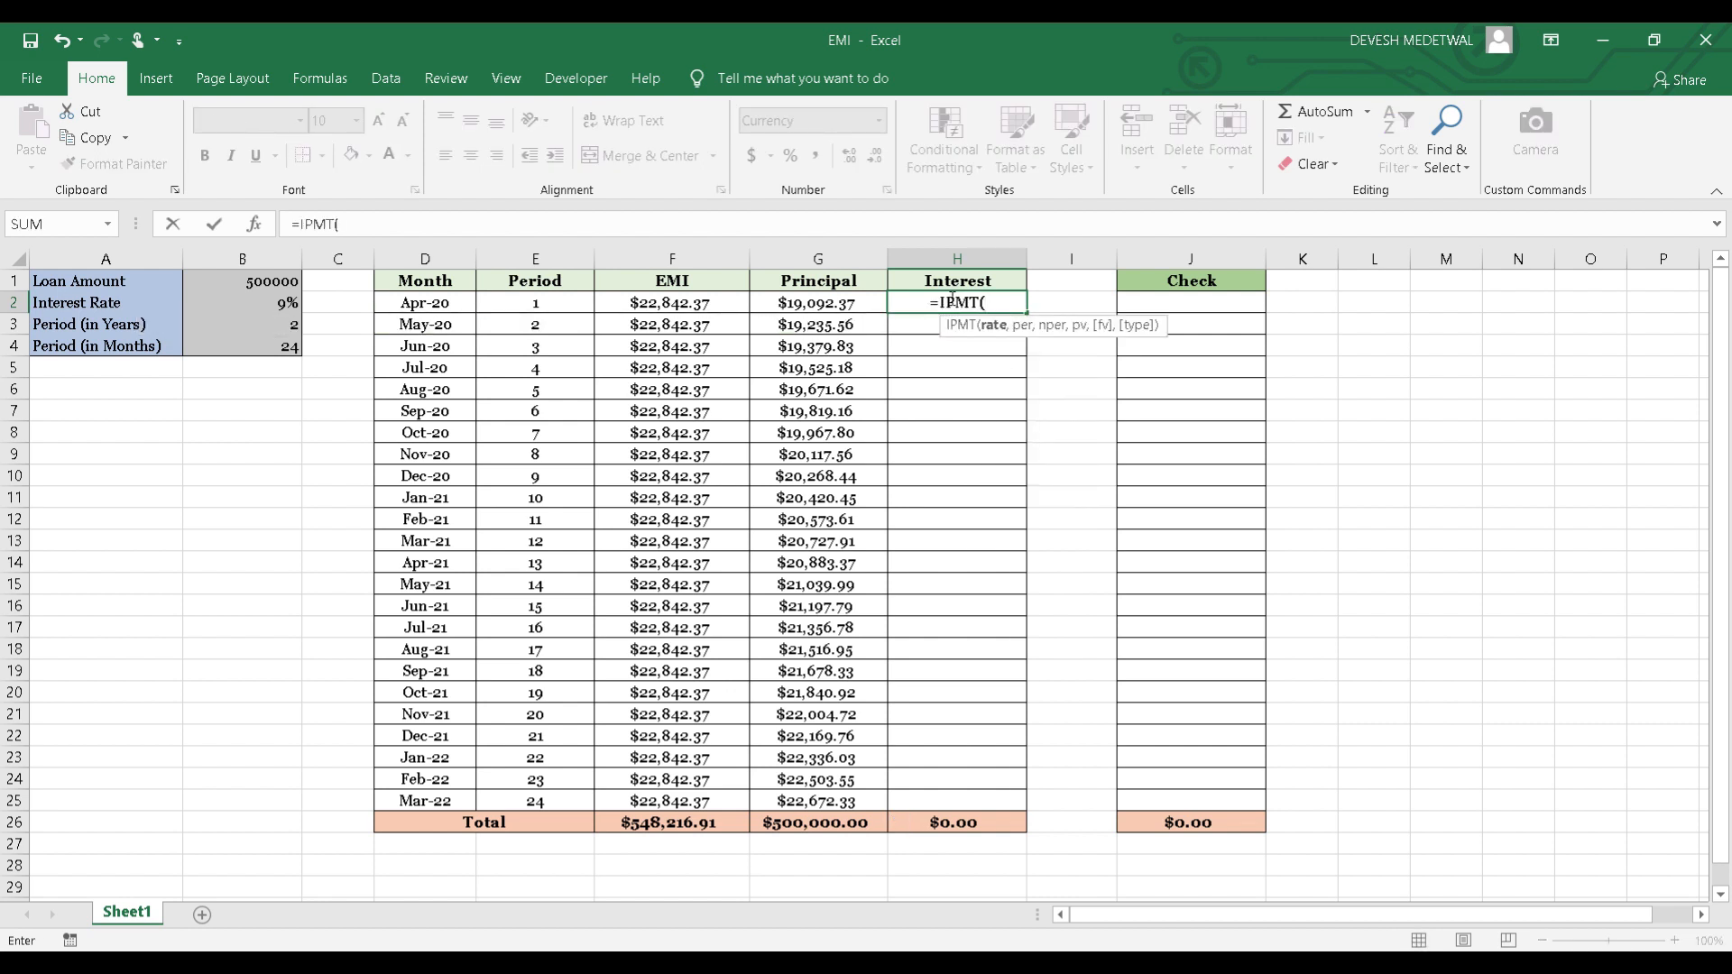
key(Left)
key(Left)
key(Left)
key(Left)
key(Left)
key(Left)
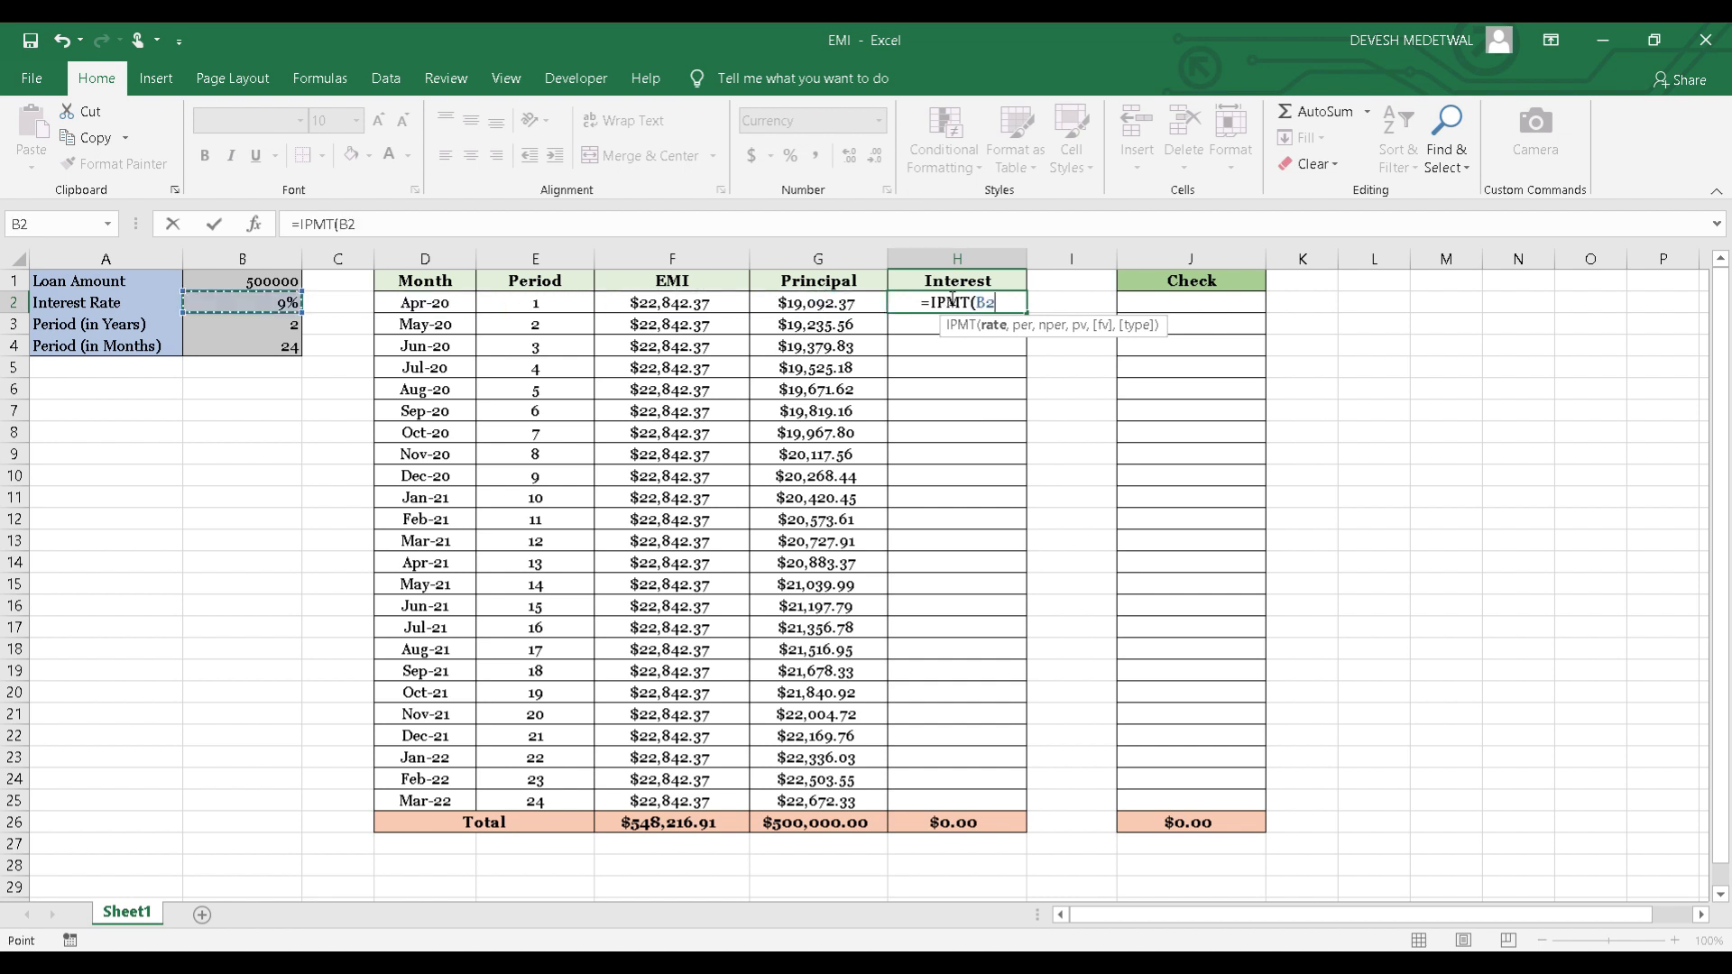
key(F4)
text(/12)
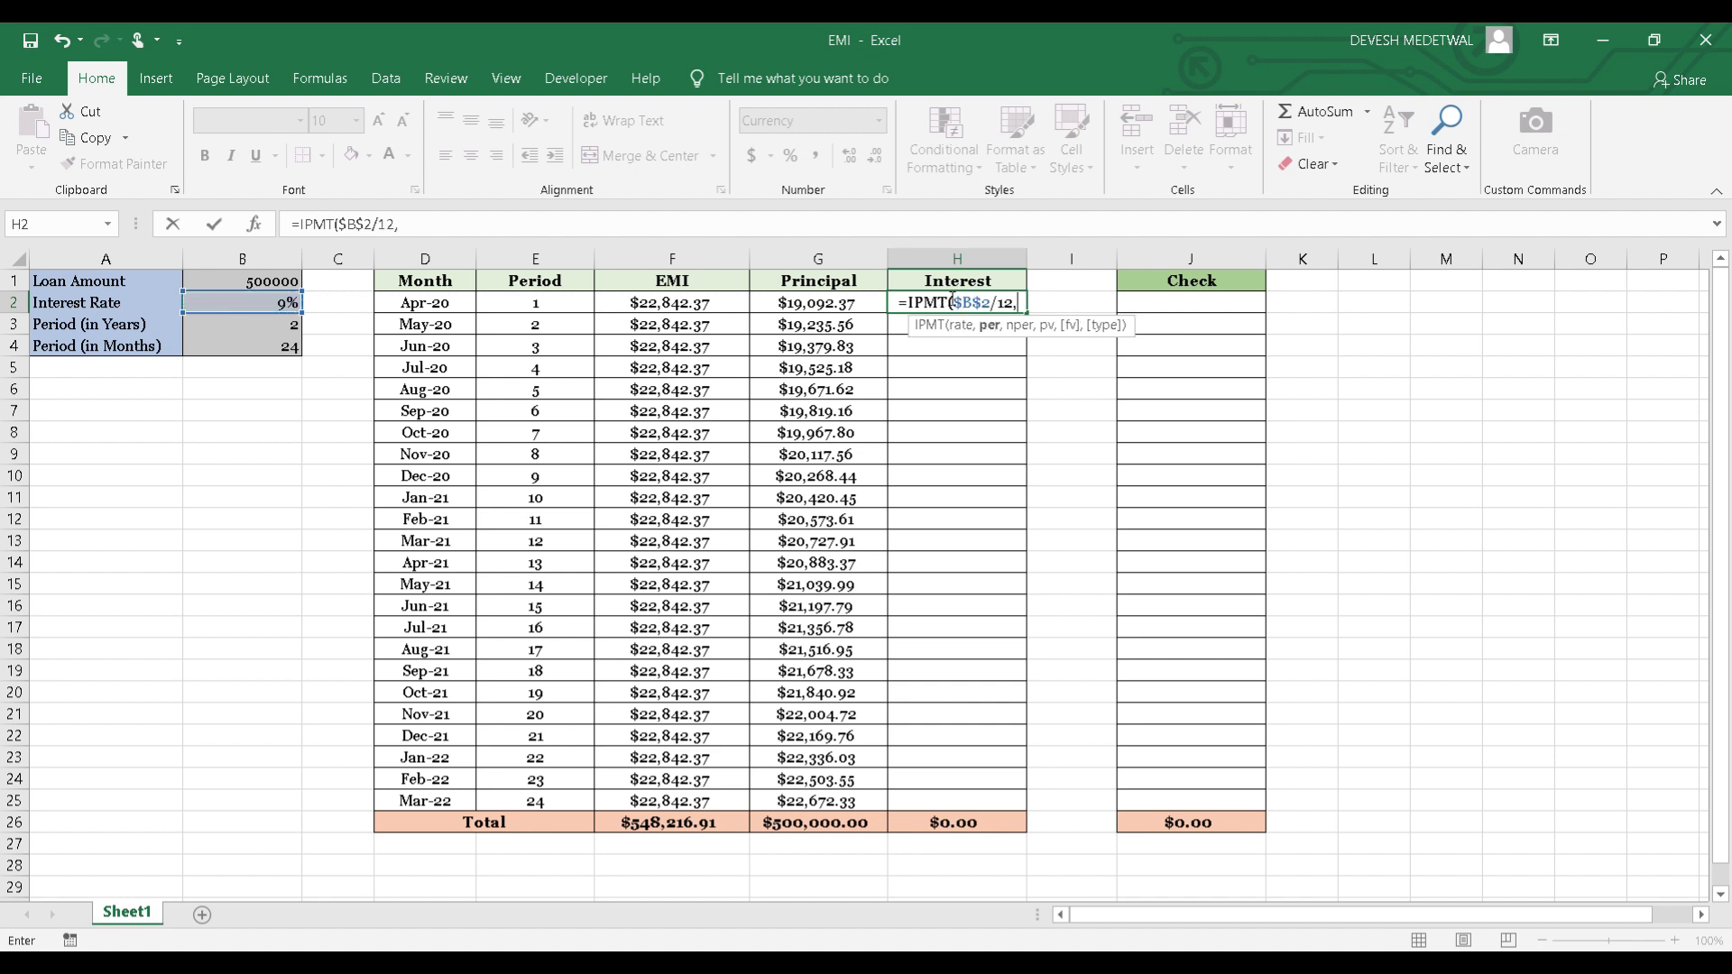
text(,)
Add E2 as the period and the absolute reference $B$4 as the number of periods to H2's IPMT formula.
key(Left)
key(Left)
key(Left)
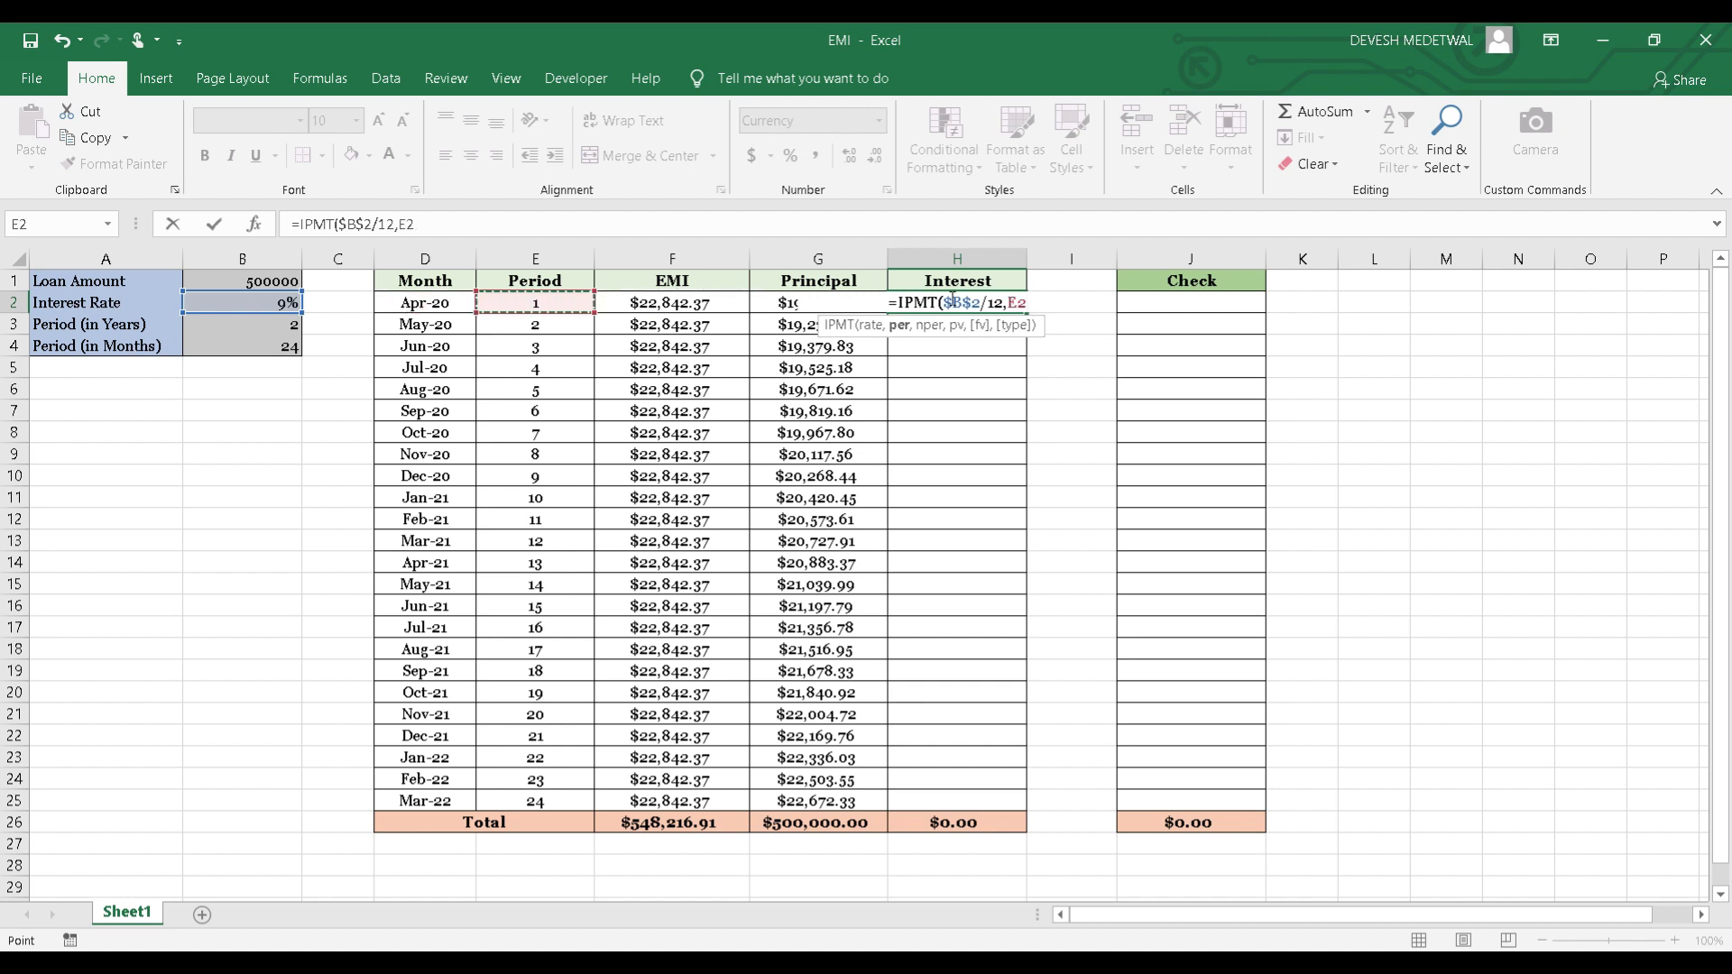
text(,)
key(Left)
key(Left)
key(Left)
key(Left)
key(Left)
key(Left)
key(Down)
key(Down)
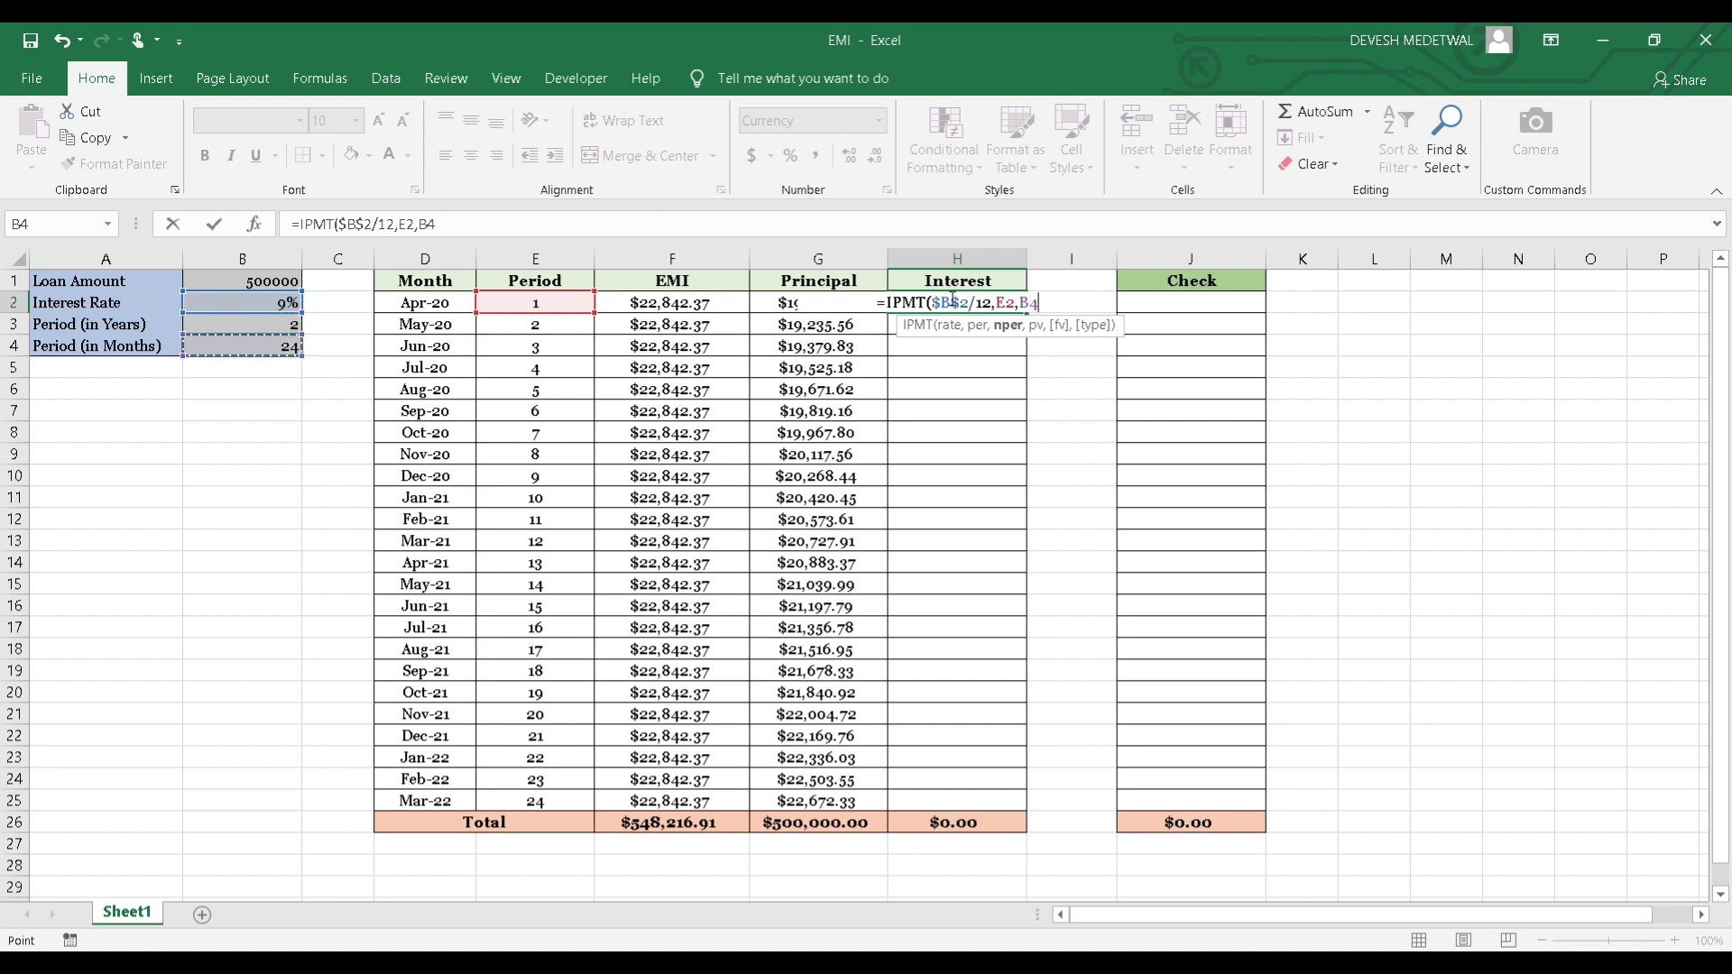
key(F4)
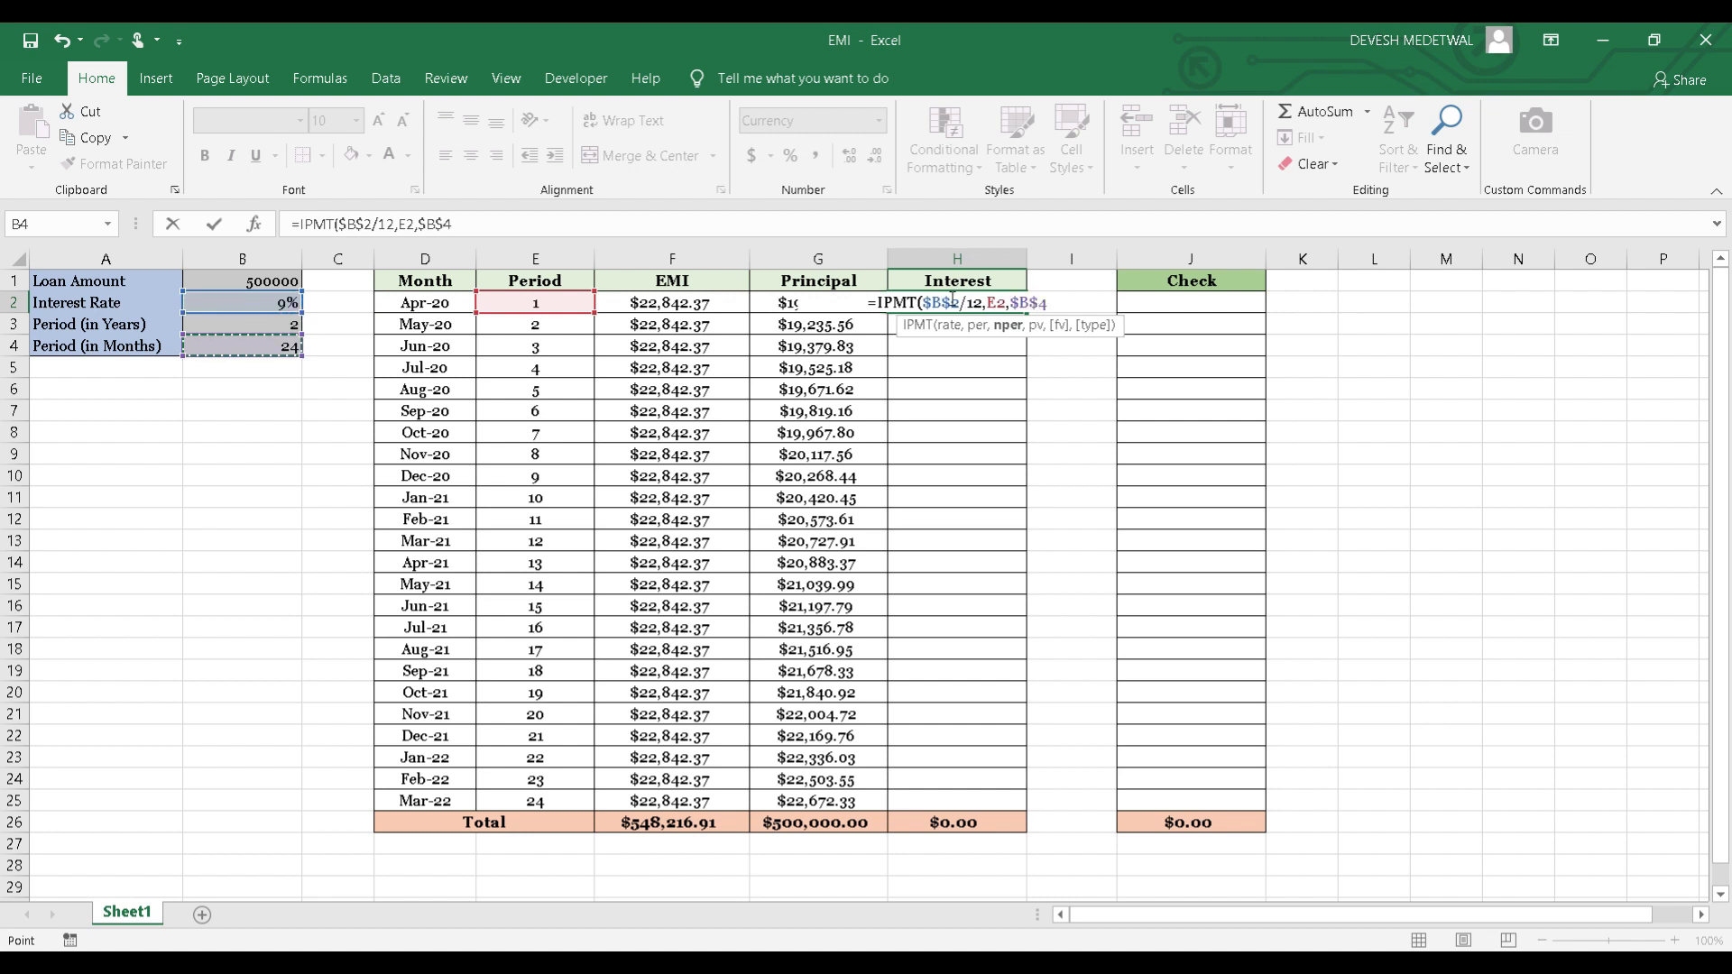
Add the loan amount, B1, as the present value in H2's IPMT formula and close the parenthesis.
text(,)
key(Left)
key(Left)
key(Left)
key(Left)
key(Left)
key(Left)
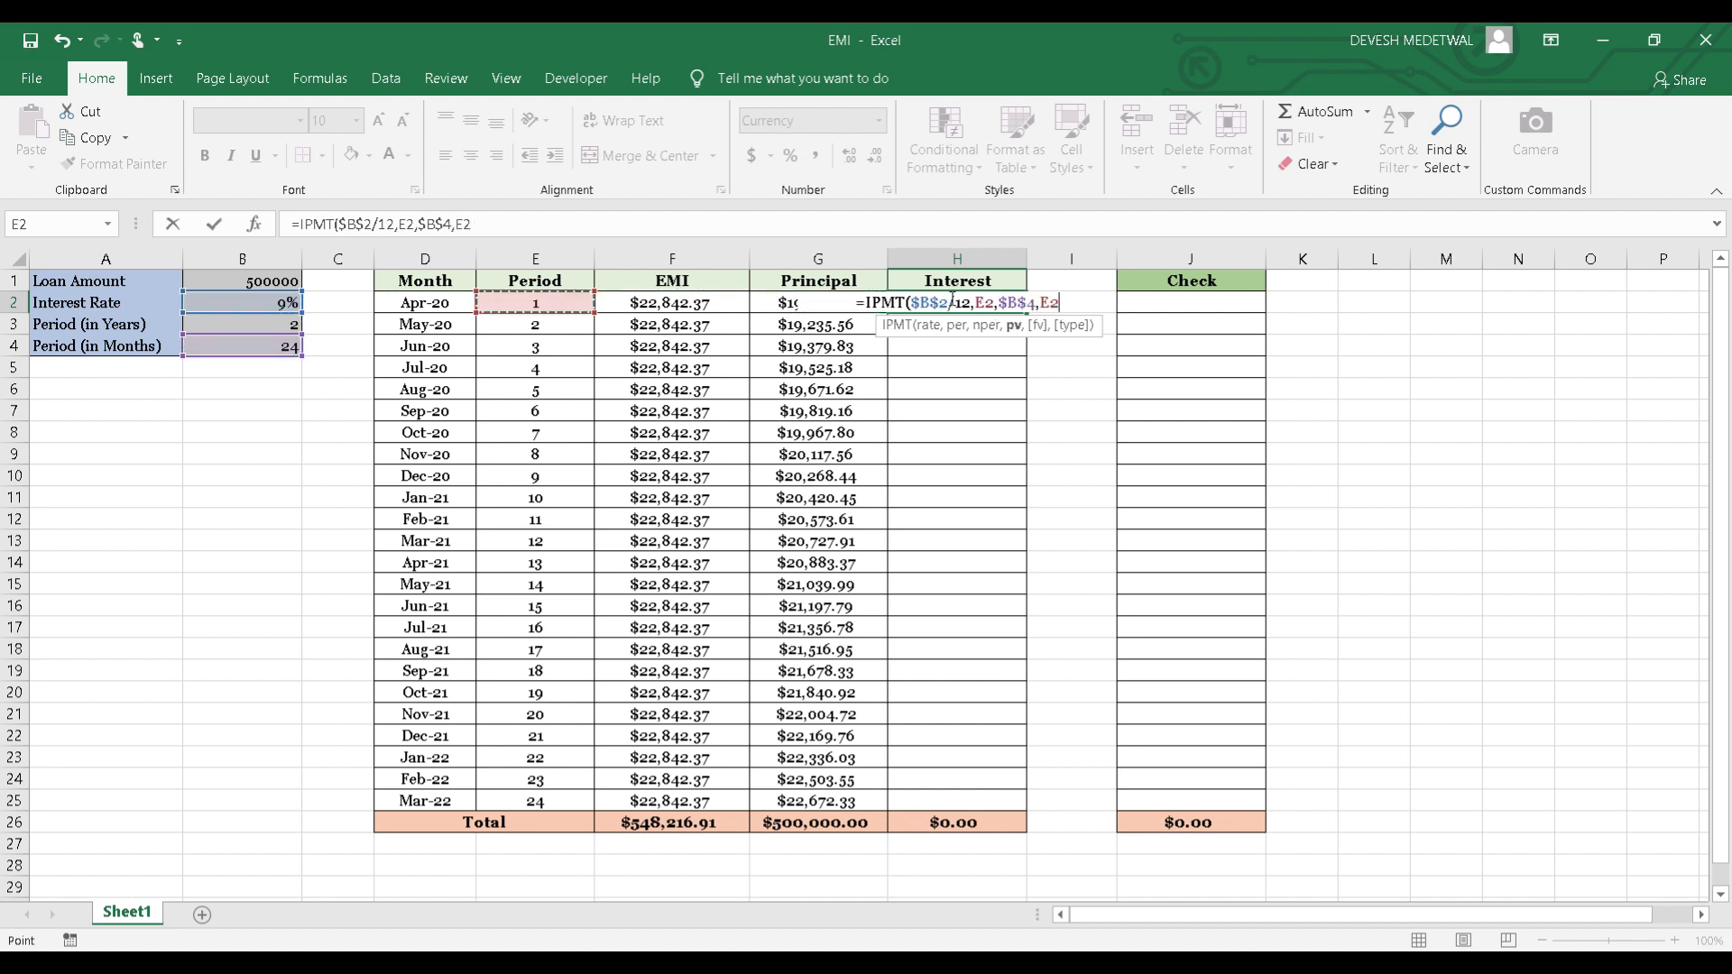
key(Up)
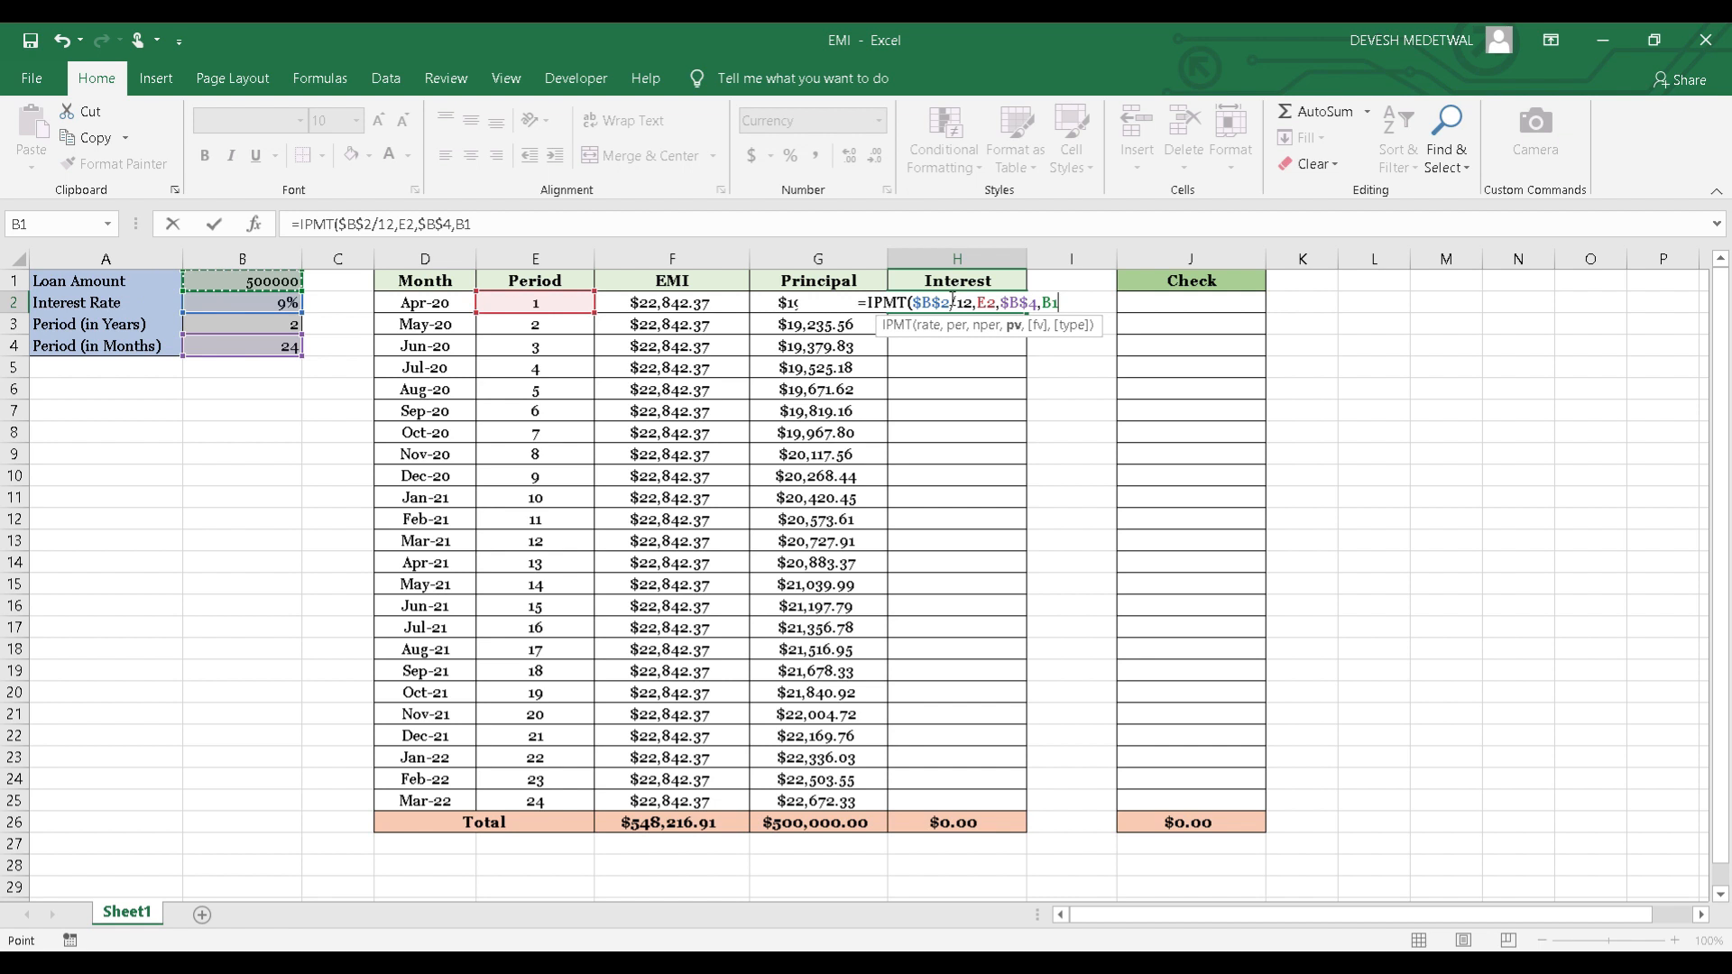
text())
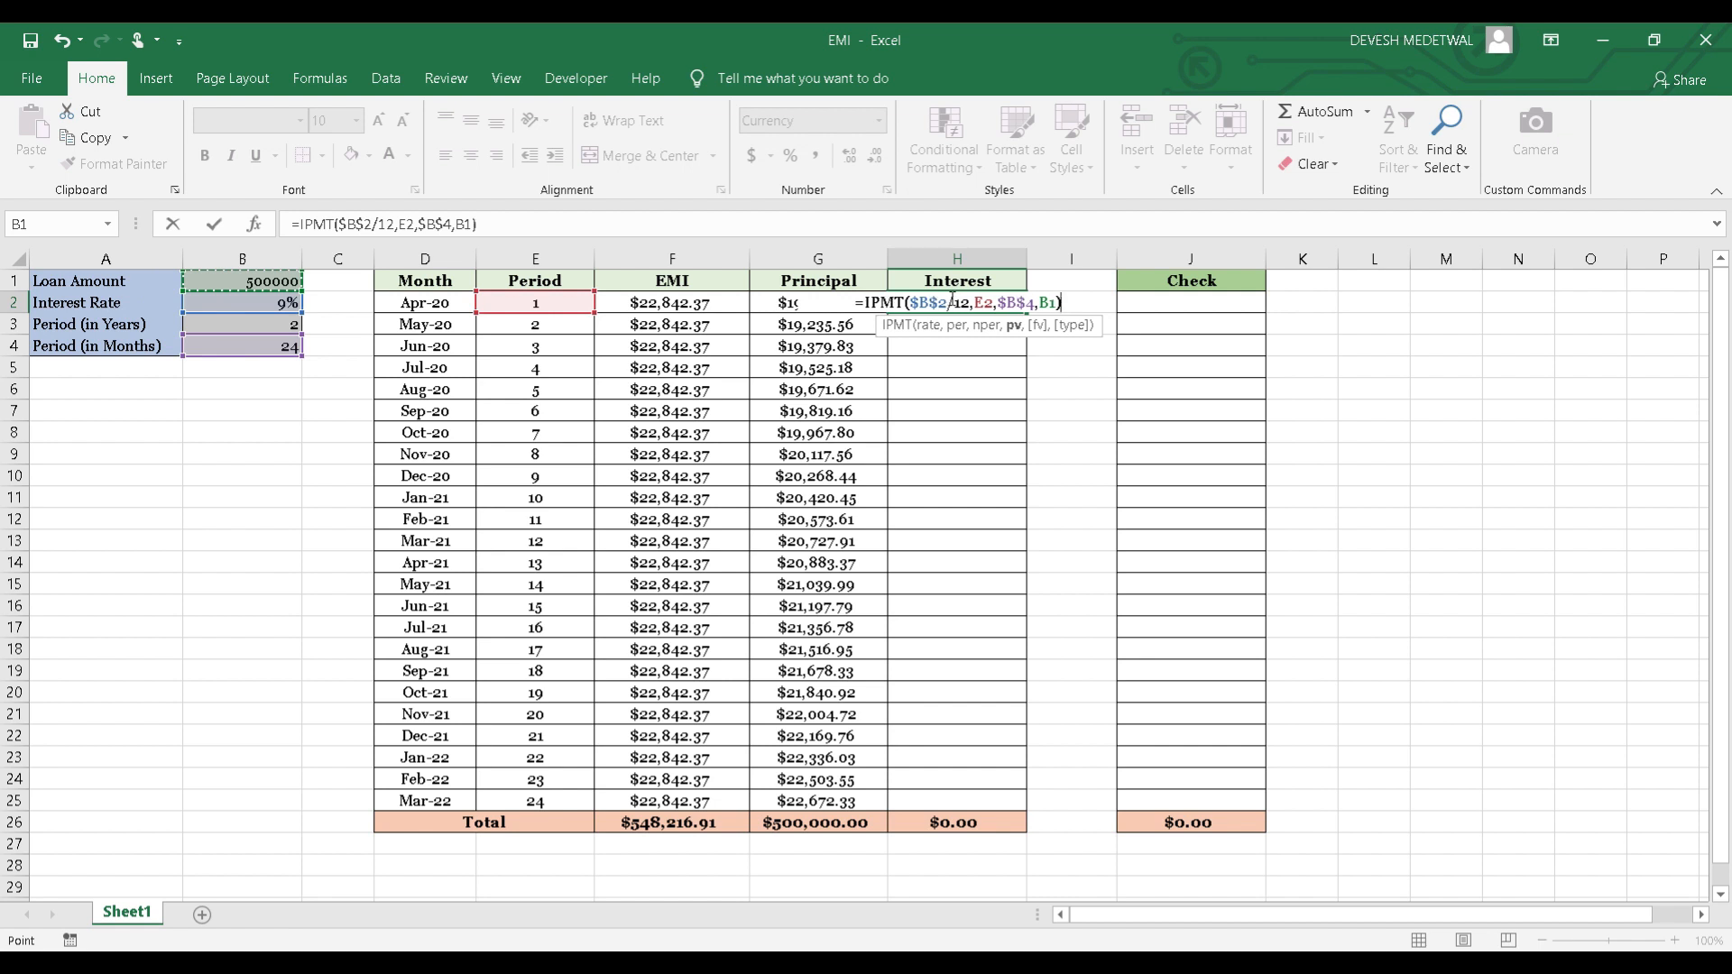
Make H2's loan amount reference absolute and negative so the formula reads =IPMT($B$2/12,E2,$B$4,-$B$1), and enter it.
click(1047, 303)
key(F4)
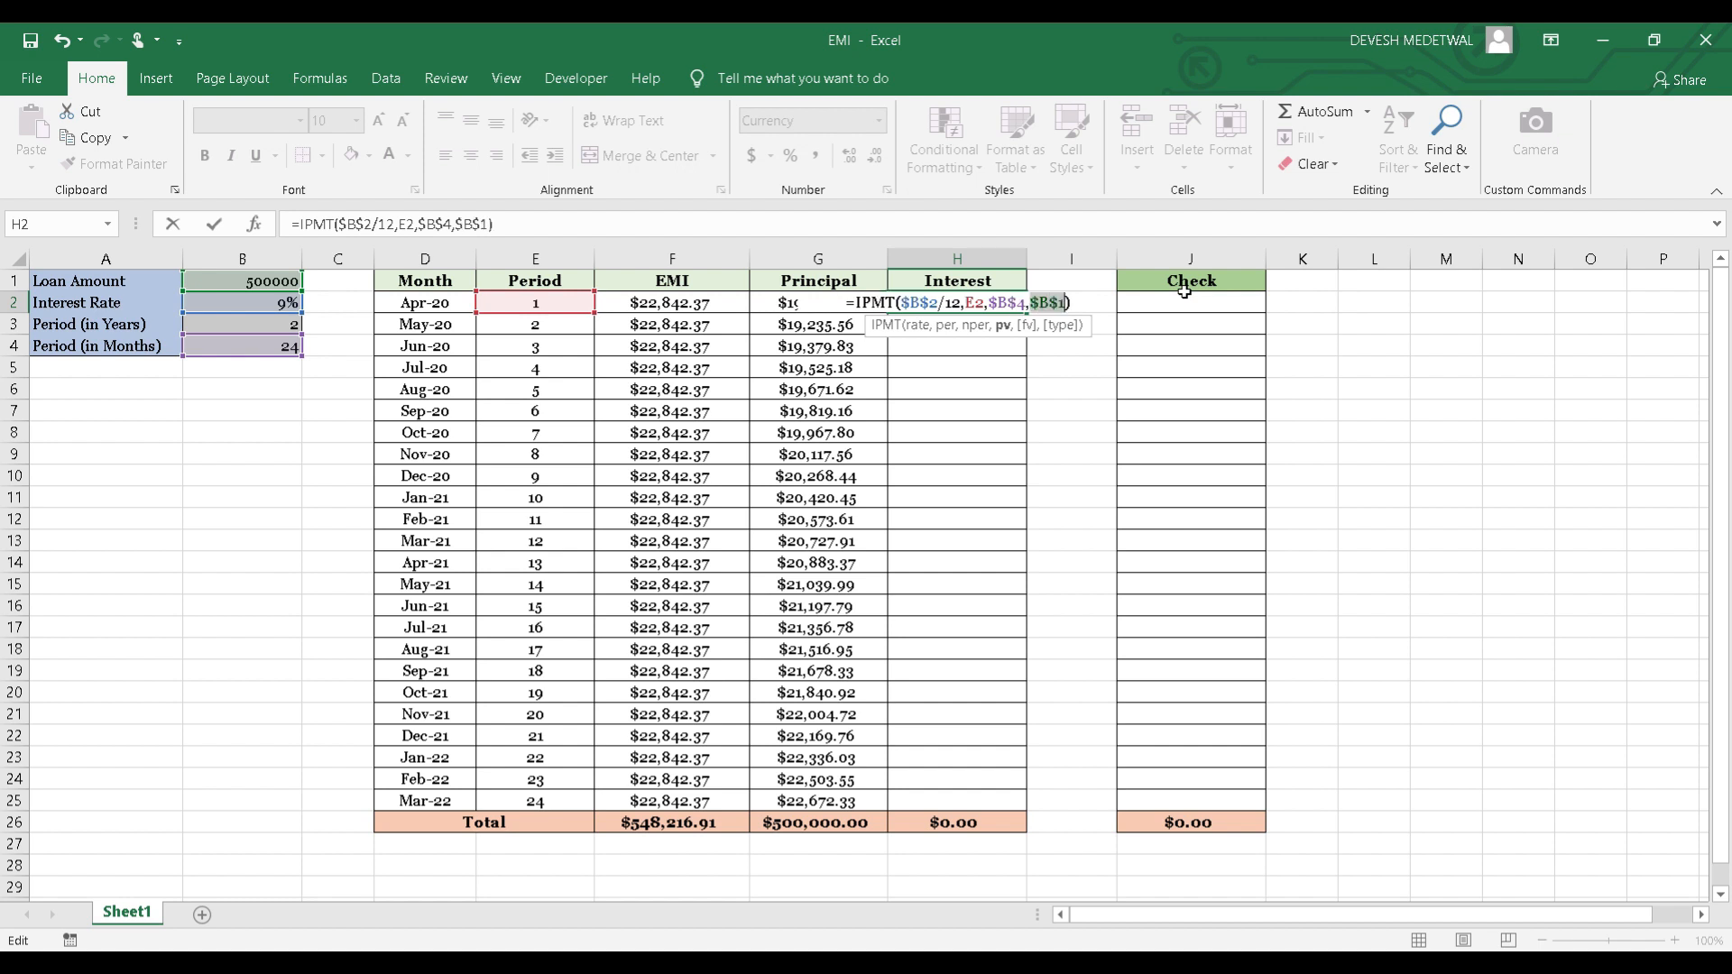
click(1031, 304)
text(-)
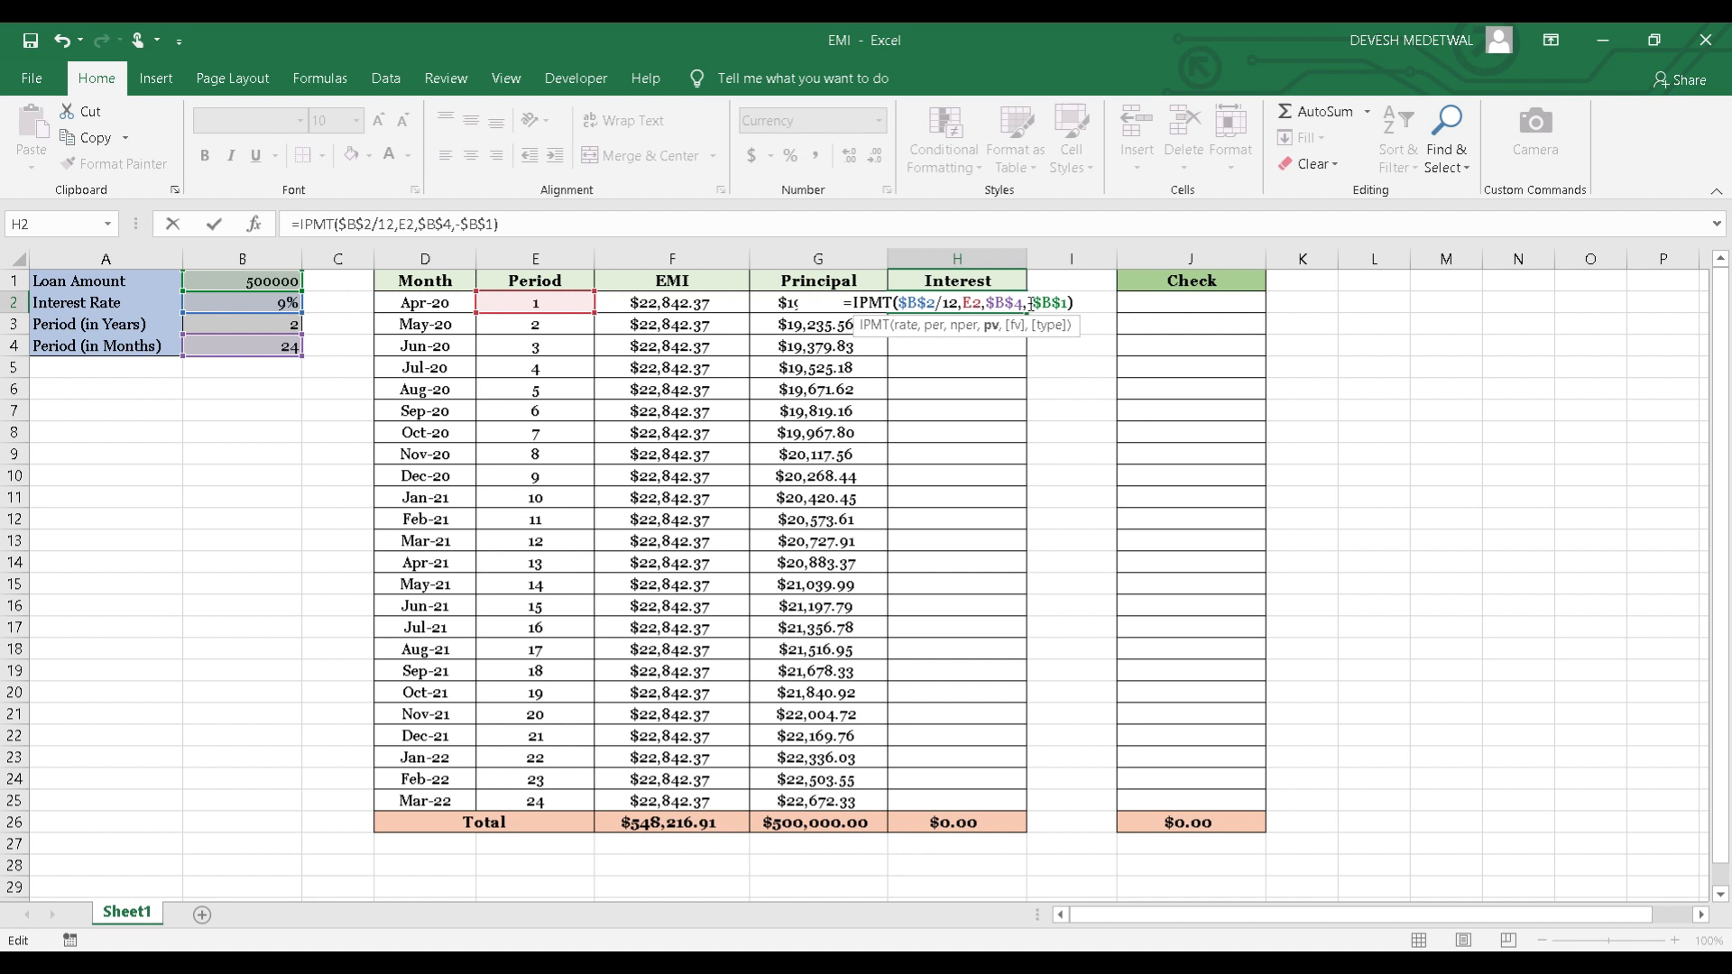
key(Return)
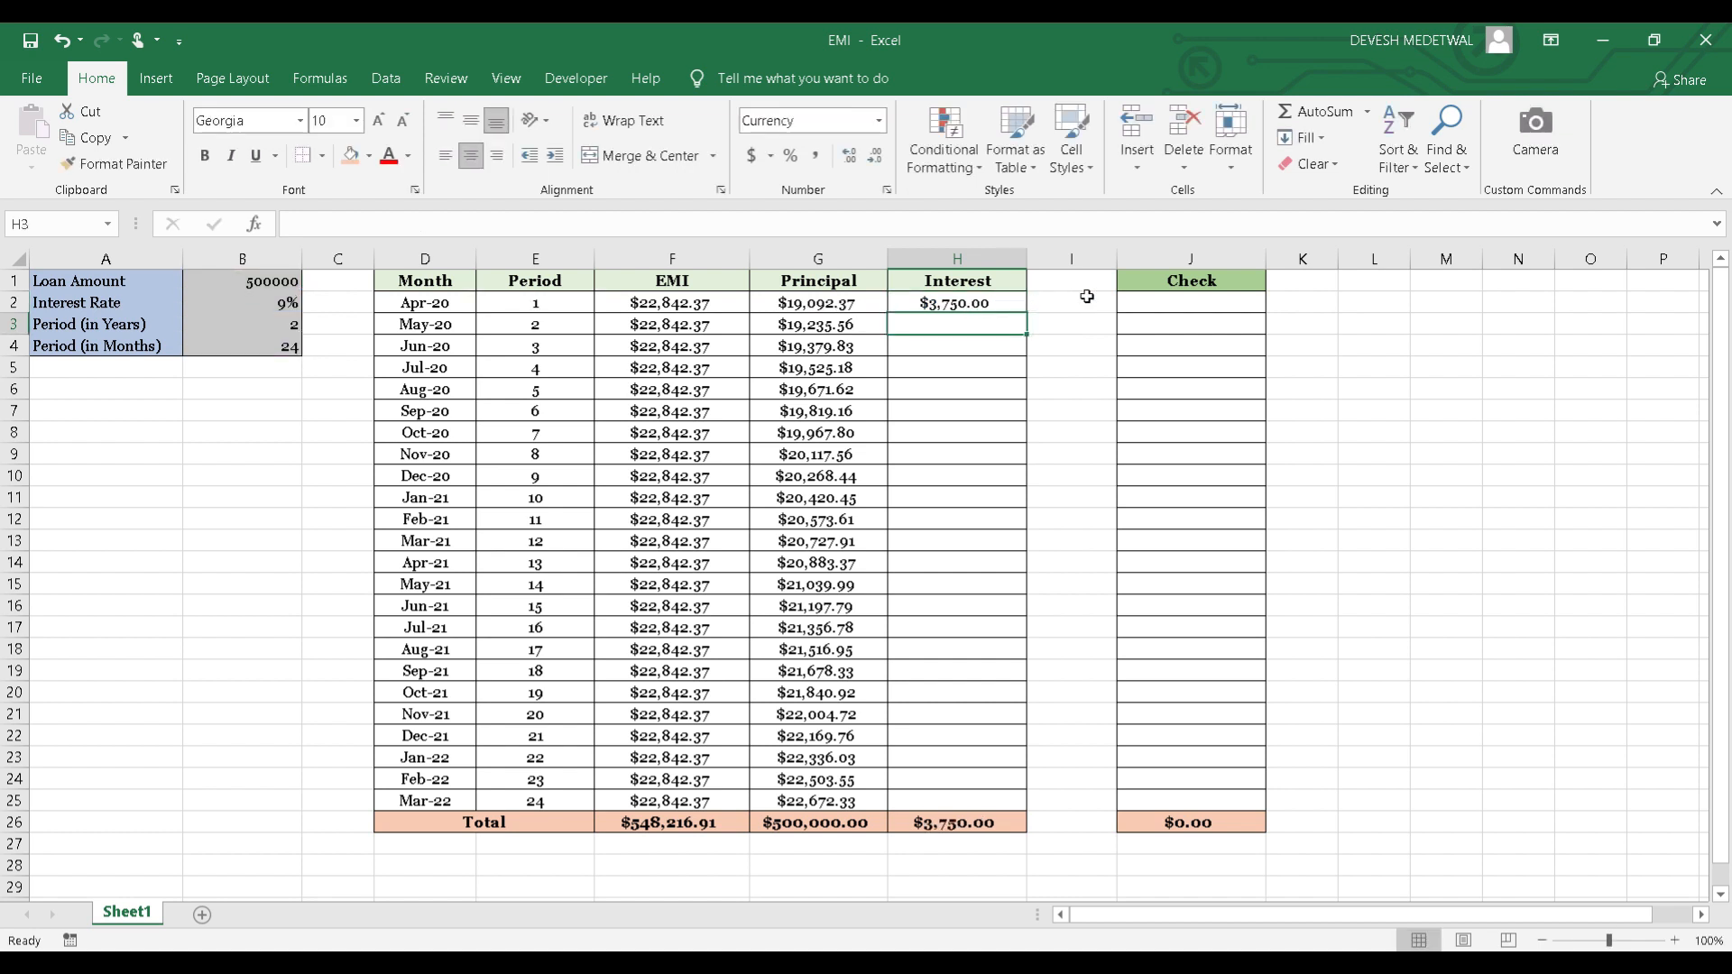
key(Up)
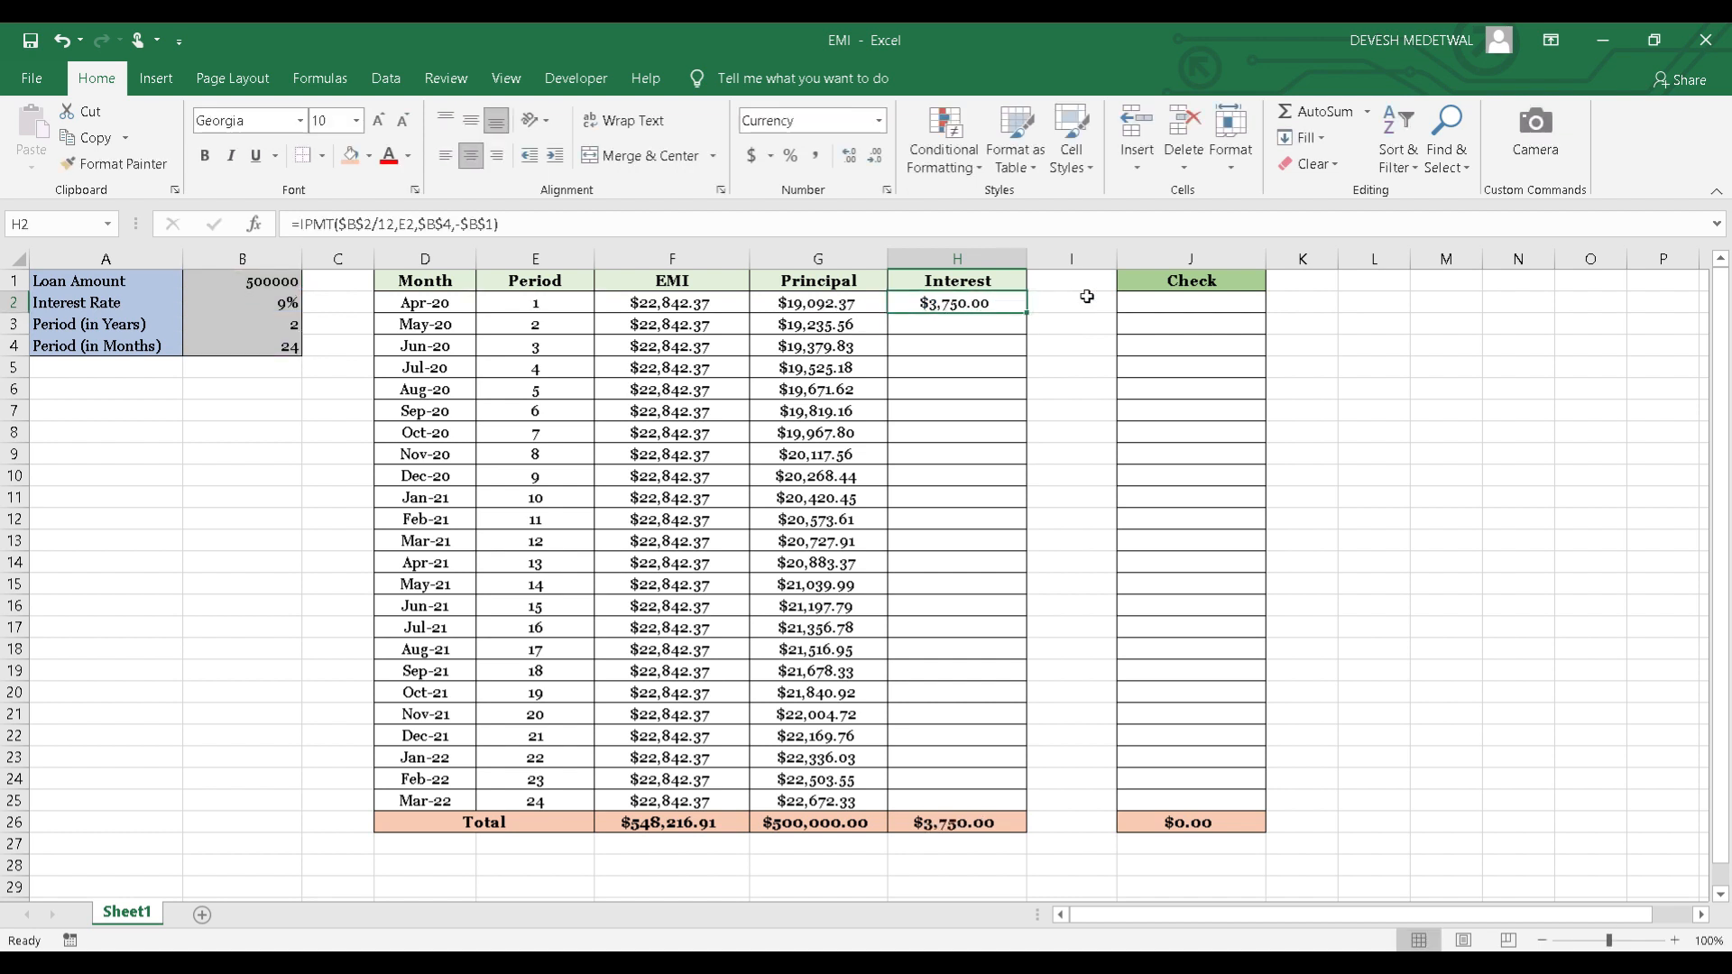
Fill H2's IPMT formula down the Interest column through the last month, row 25.
double_click(1025, 315)
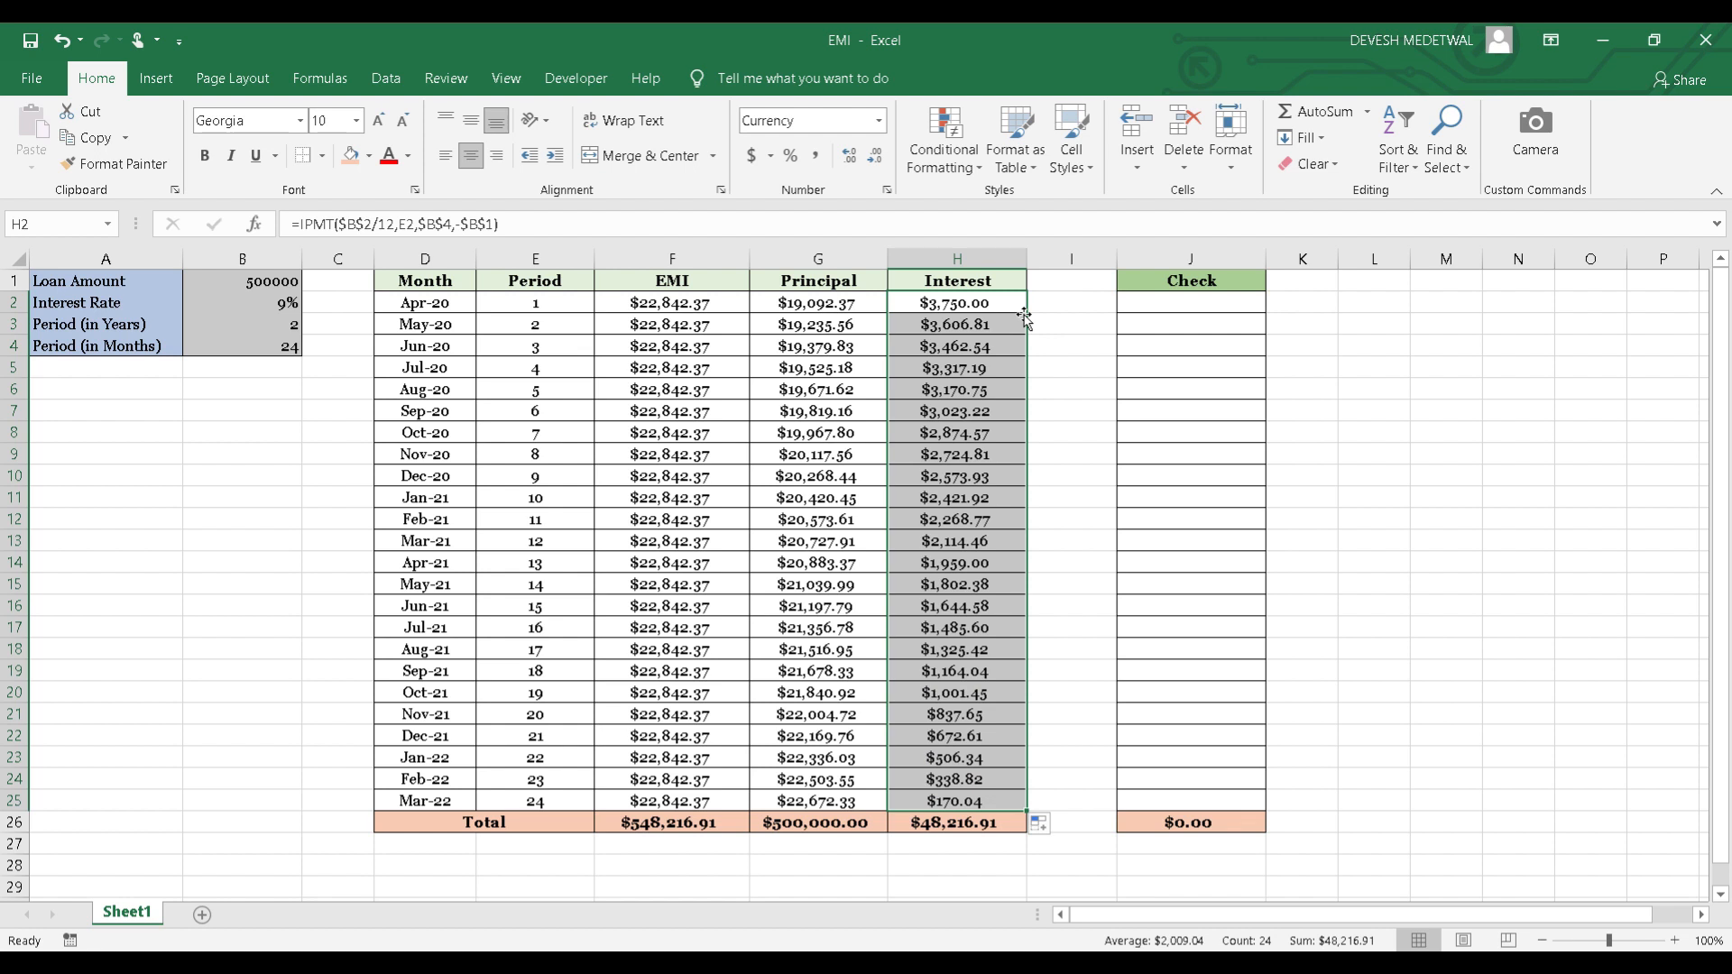
key(Left)
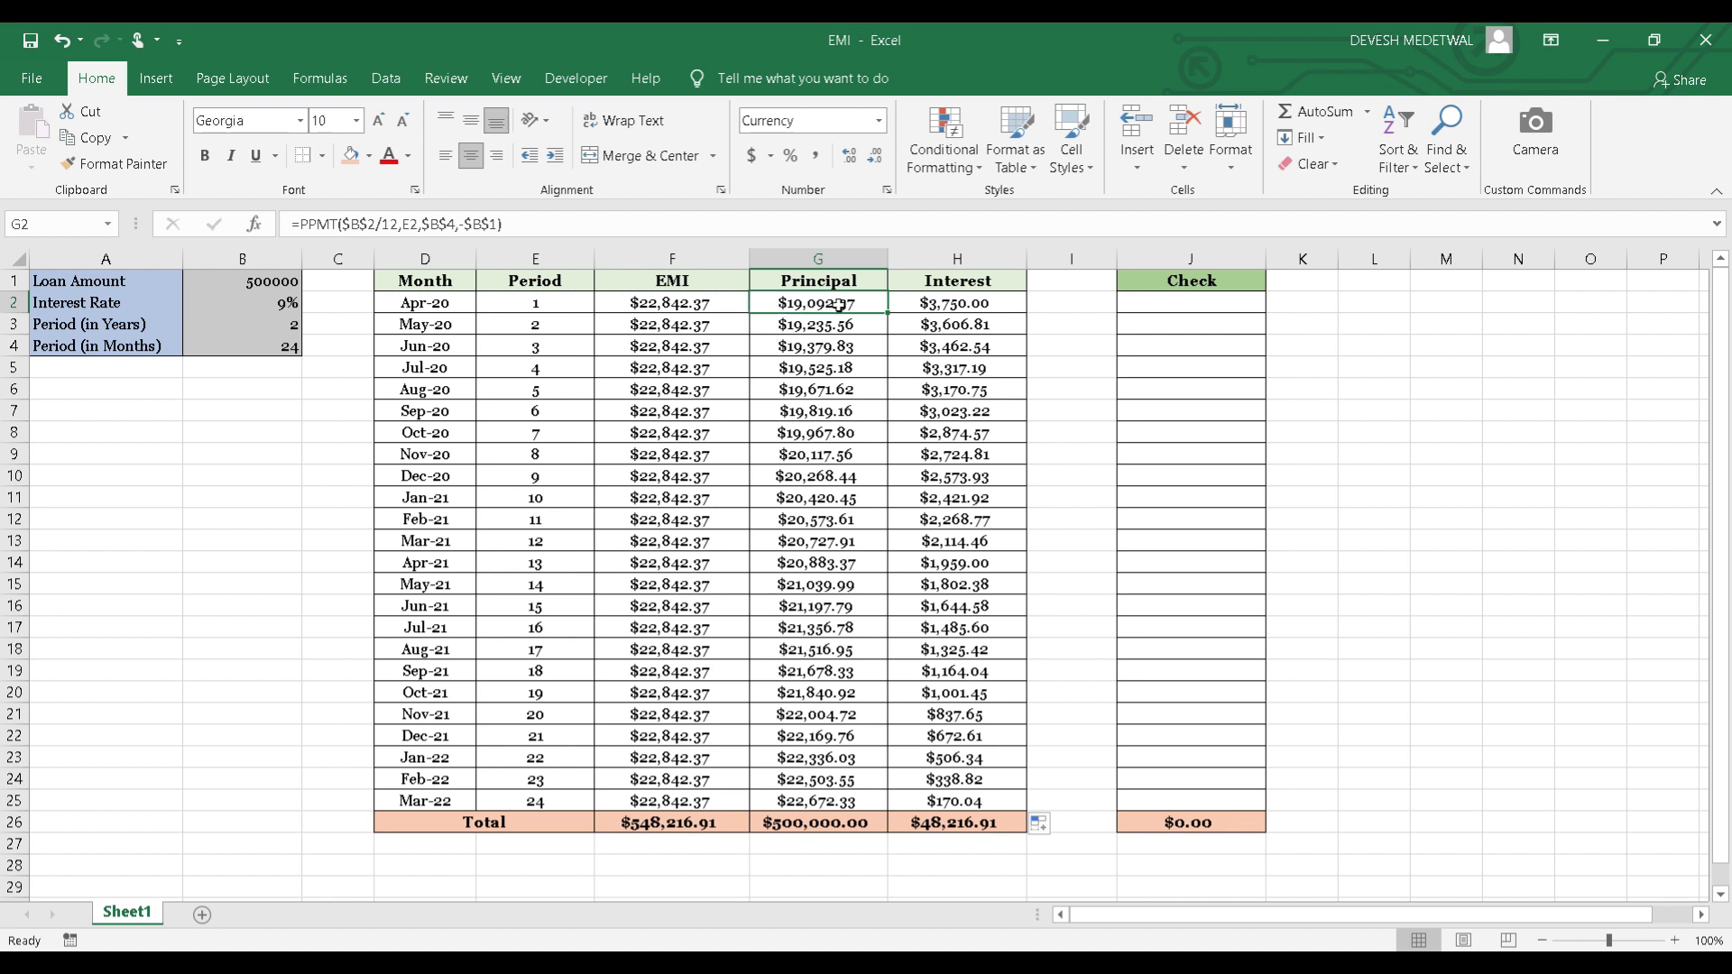
Enter the formula =G2+H2 in the first Check cell, J2, to add the month's principal and interest.
click(1149, 303)
text(=)
key(Left)
key(Left)
key(Left)
text(+)
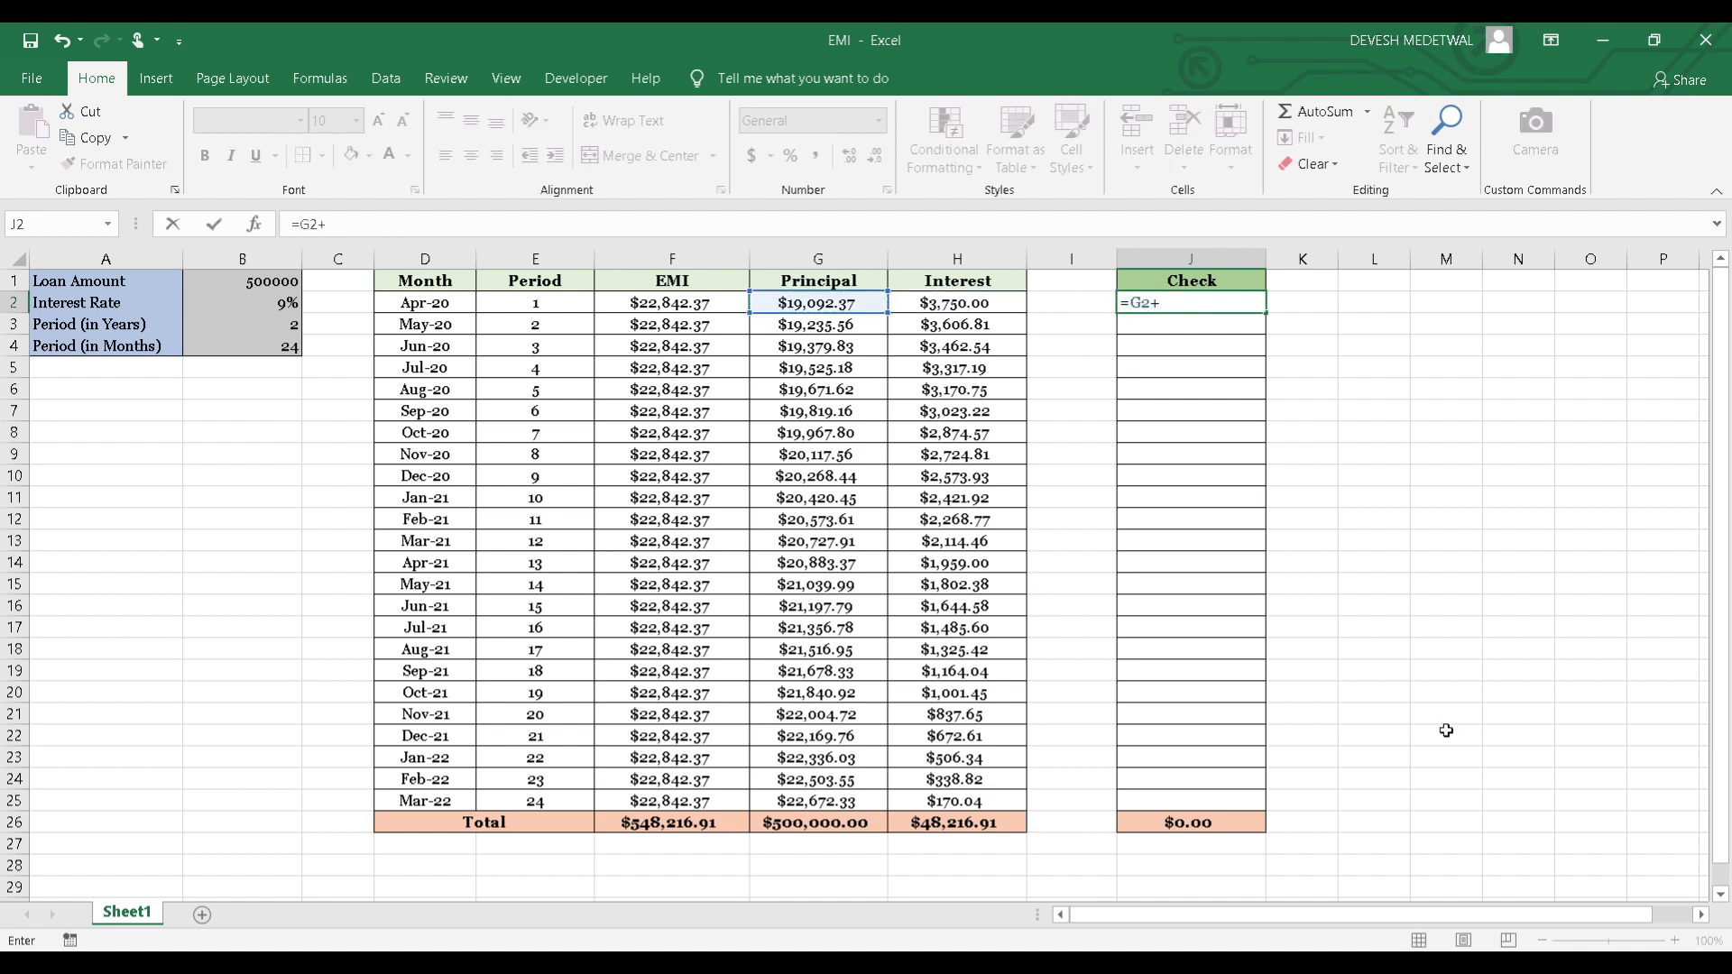
key(Left)
key(Left)
key(Return)
key(Up)
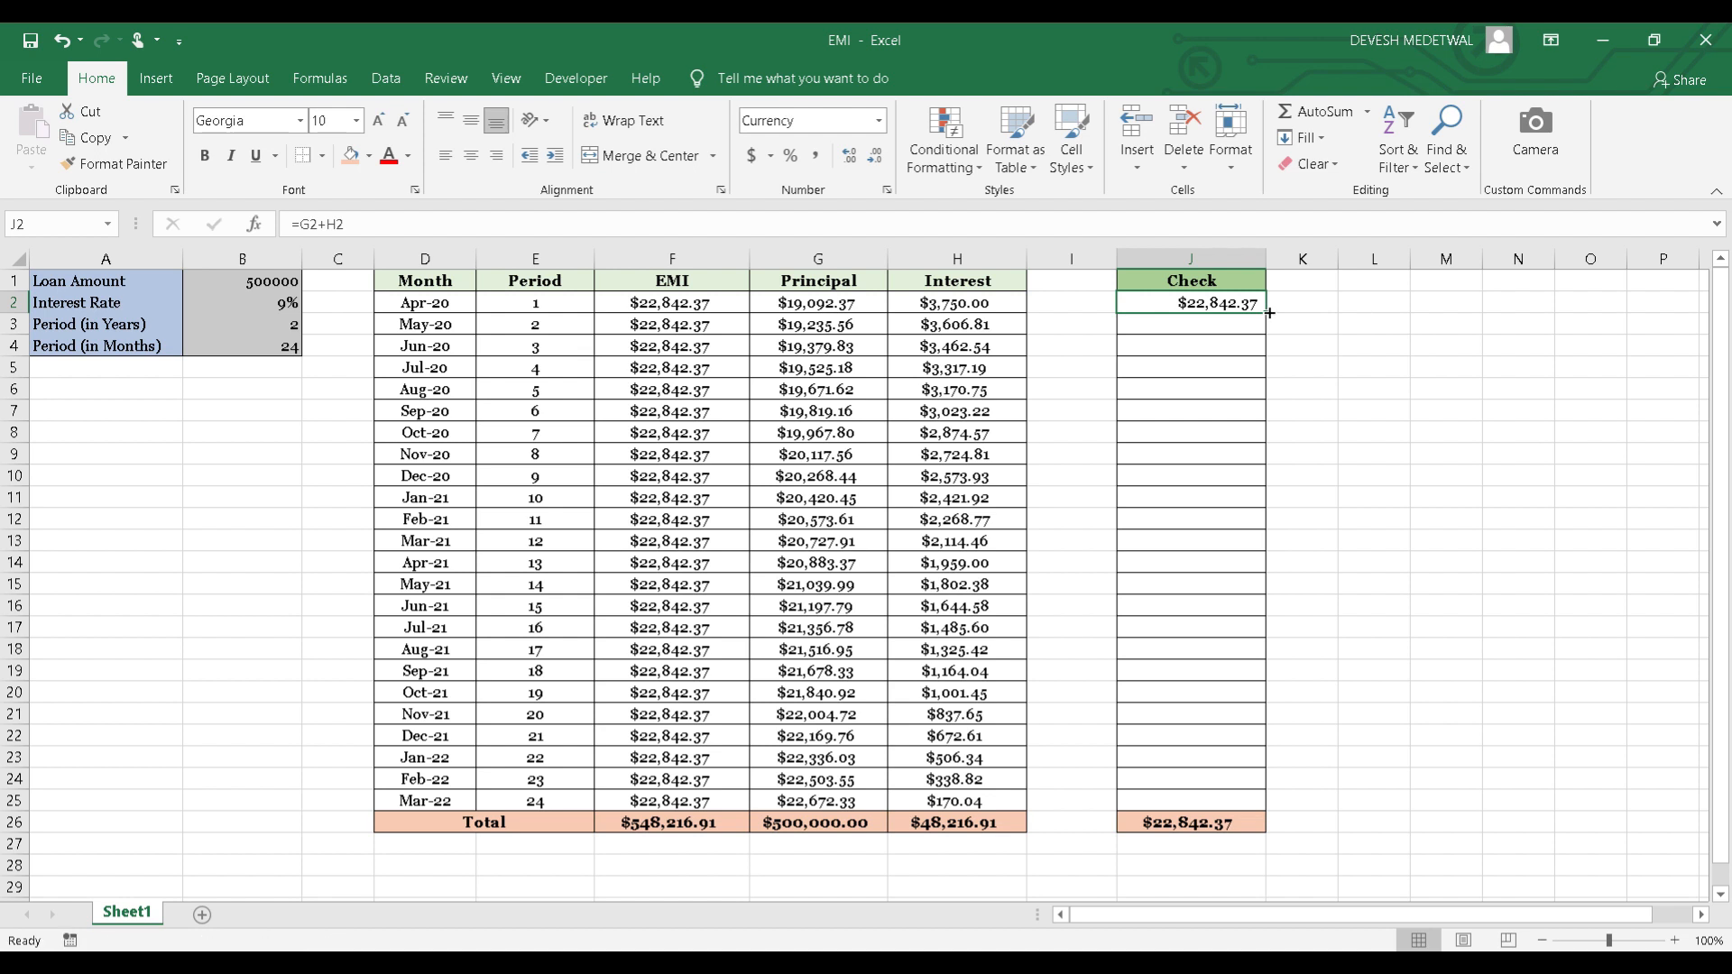
Fill J2's check formula down through J25 and compare the Check total in J26 with the EMI total in F26.
drag(1267, 314, 1252, 802)
click(1177, 837)
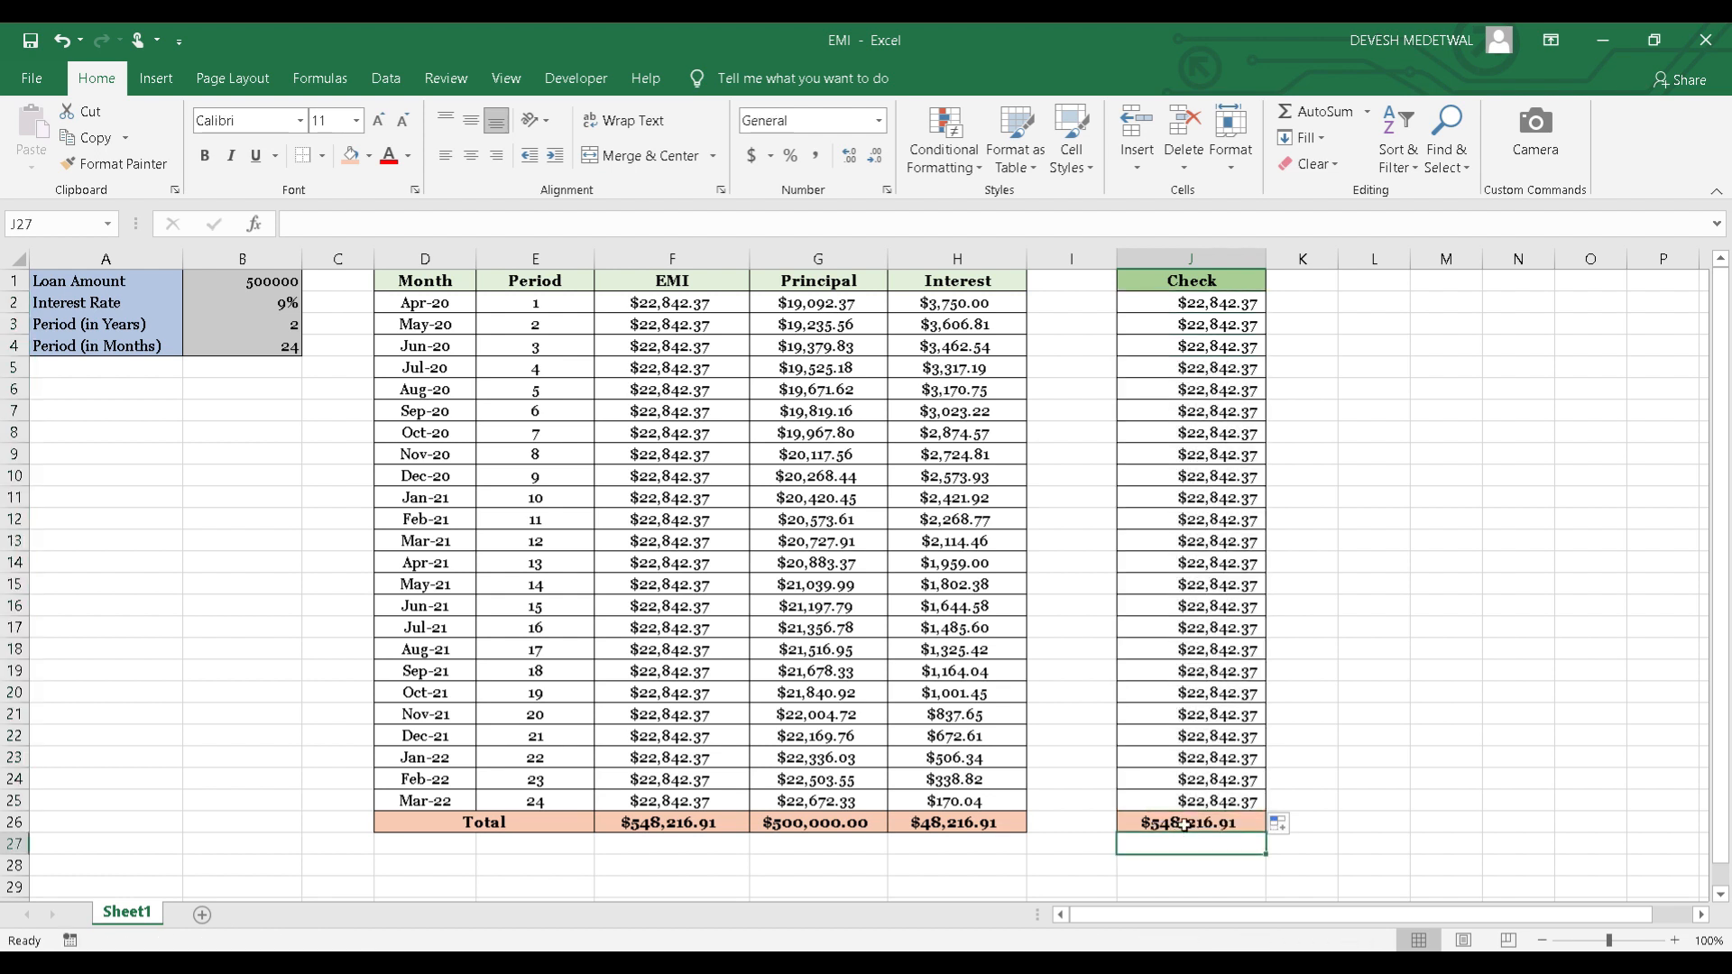
click(1185, 825)
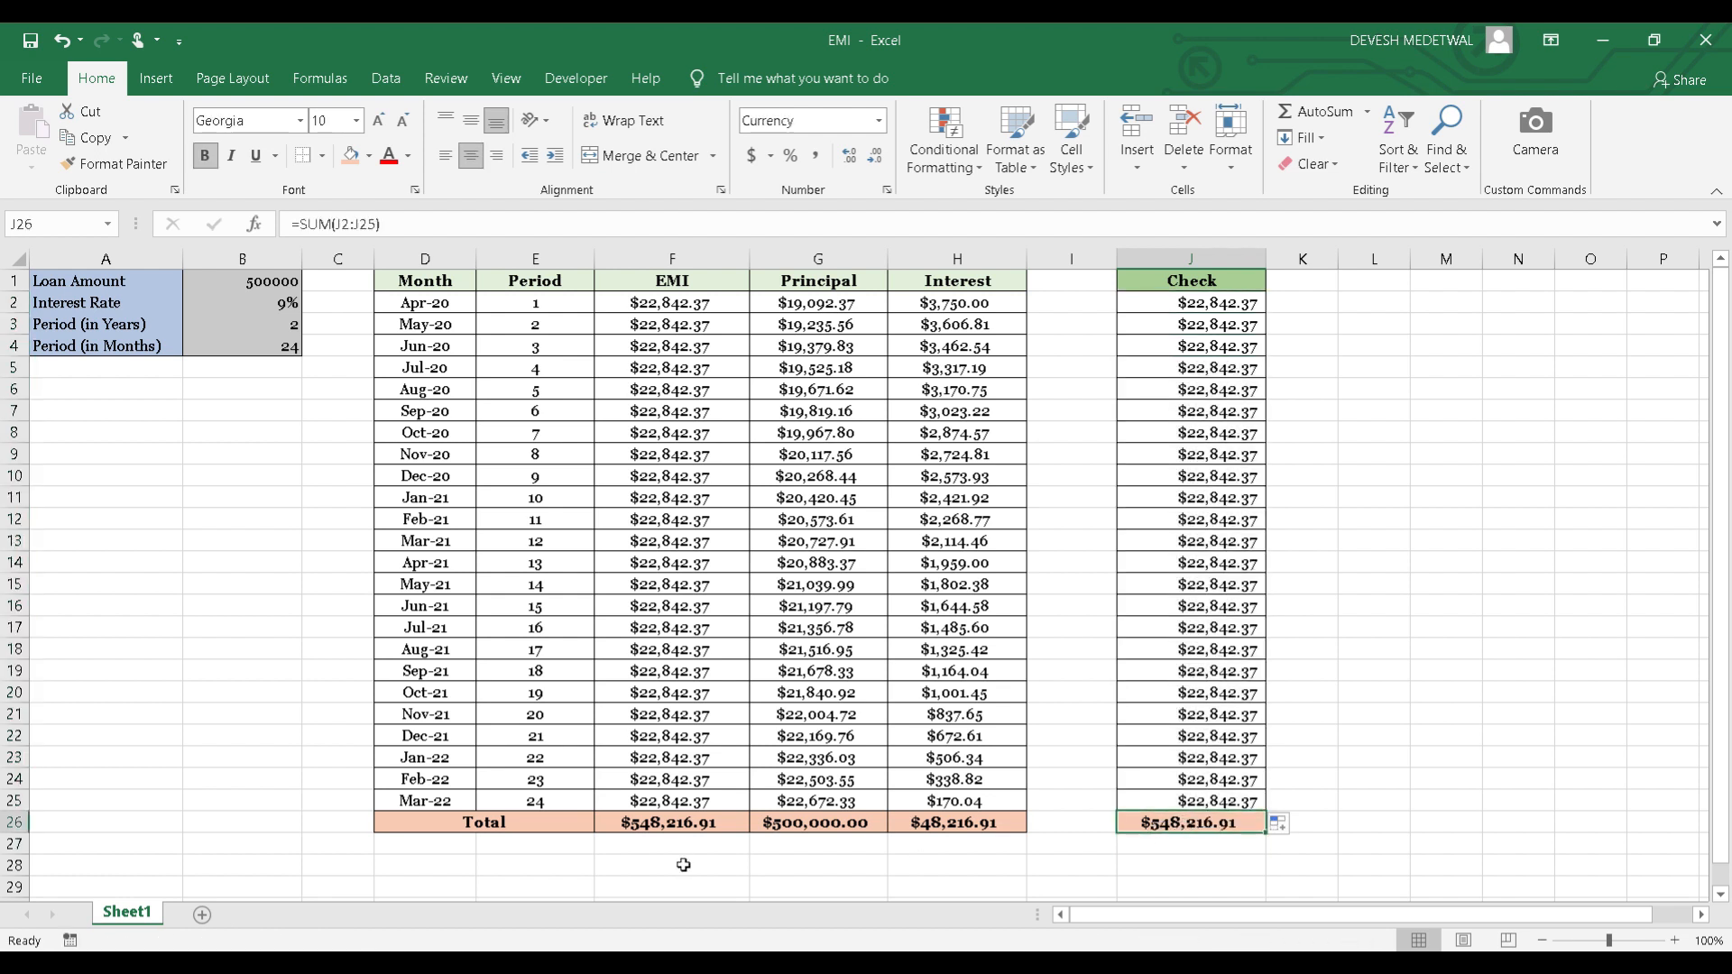
ctrl+click(676, 824)
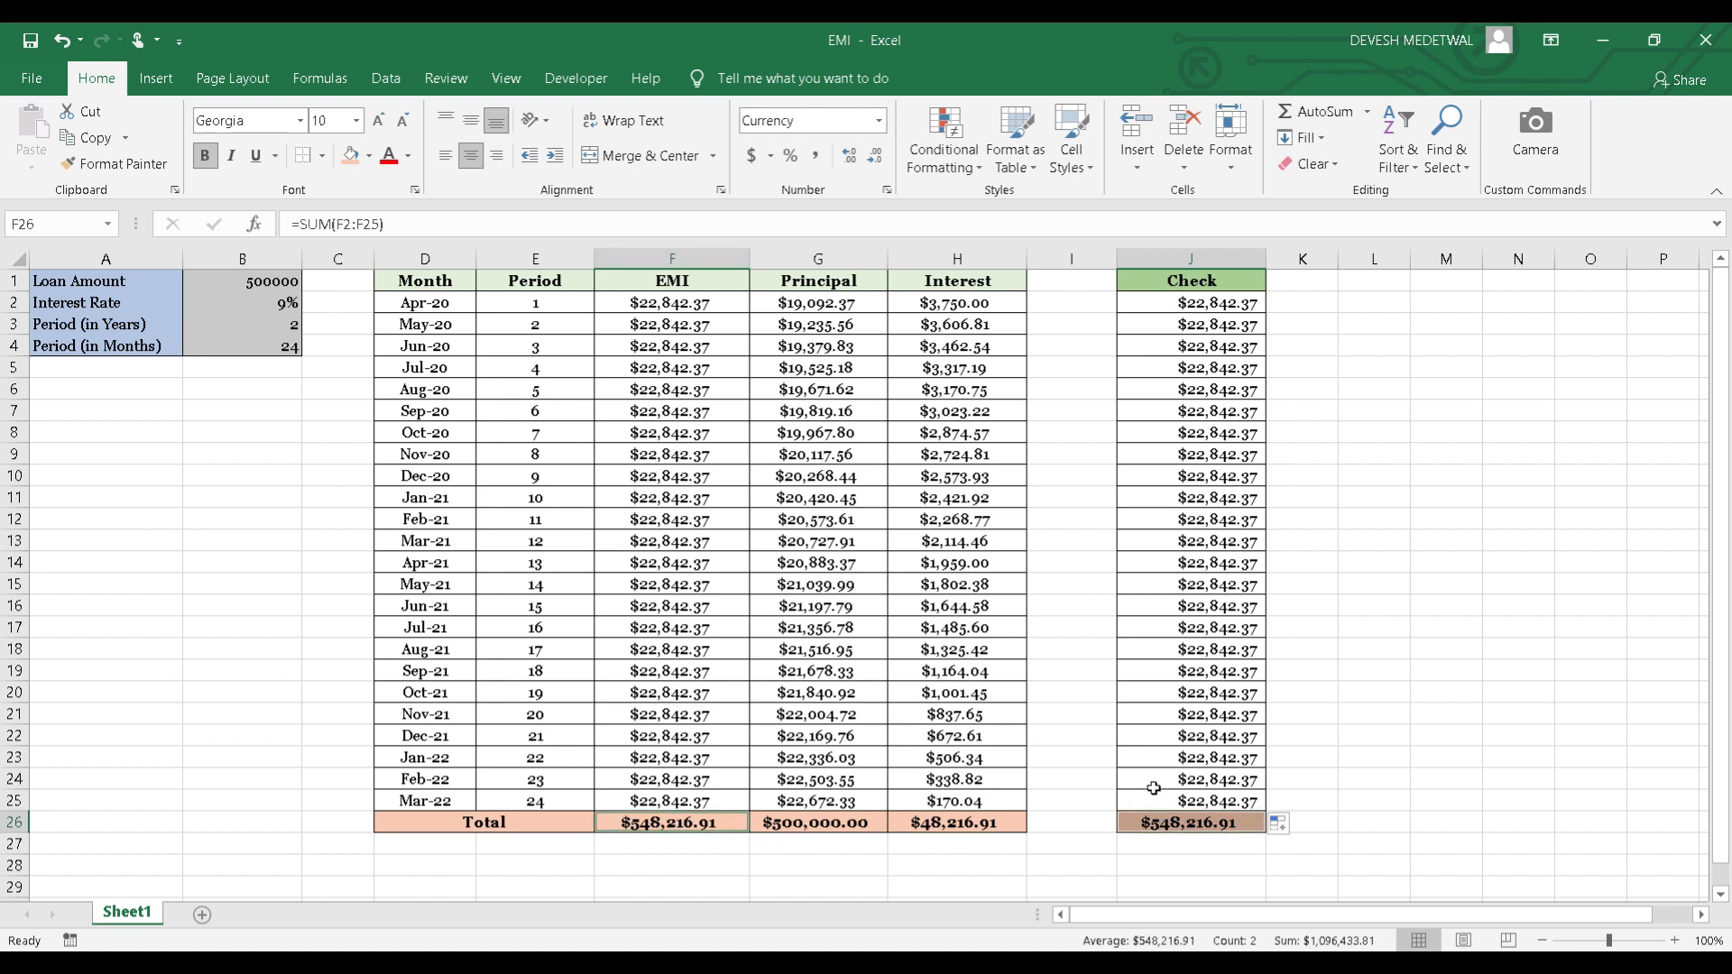
click(1169, 817)
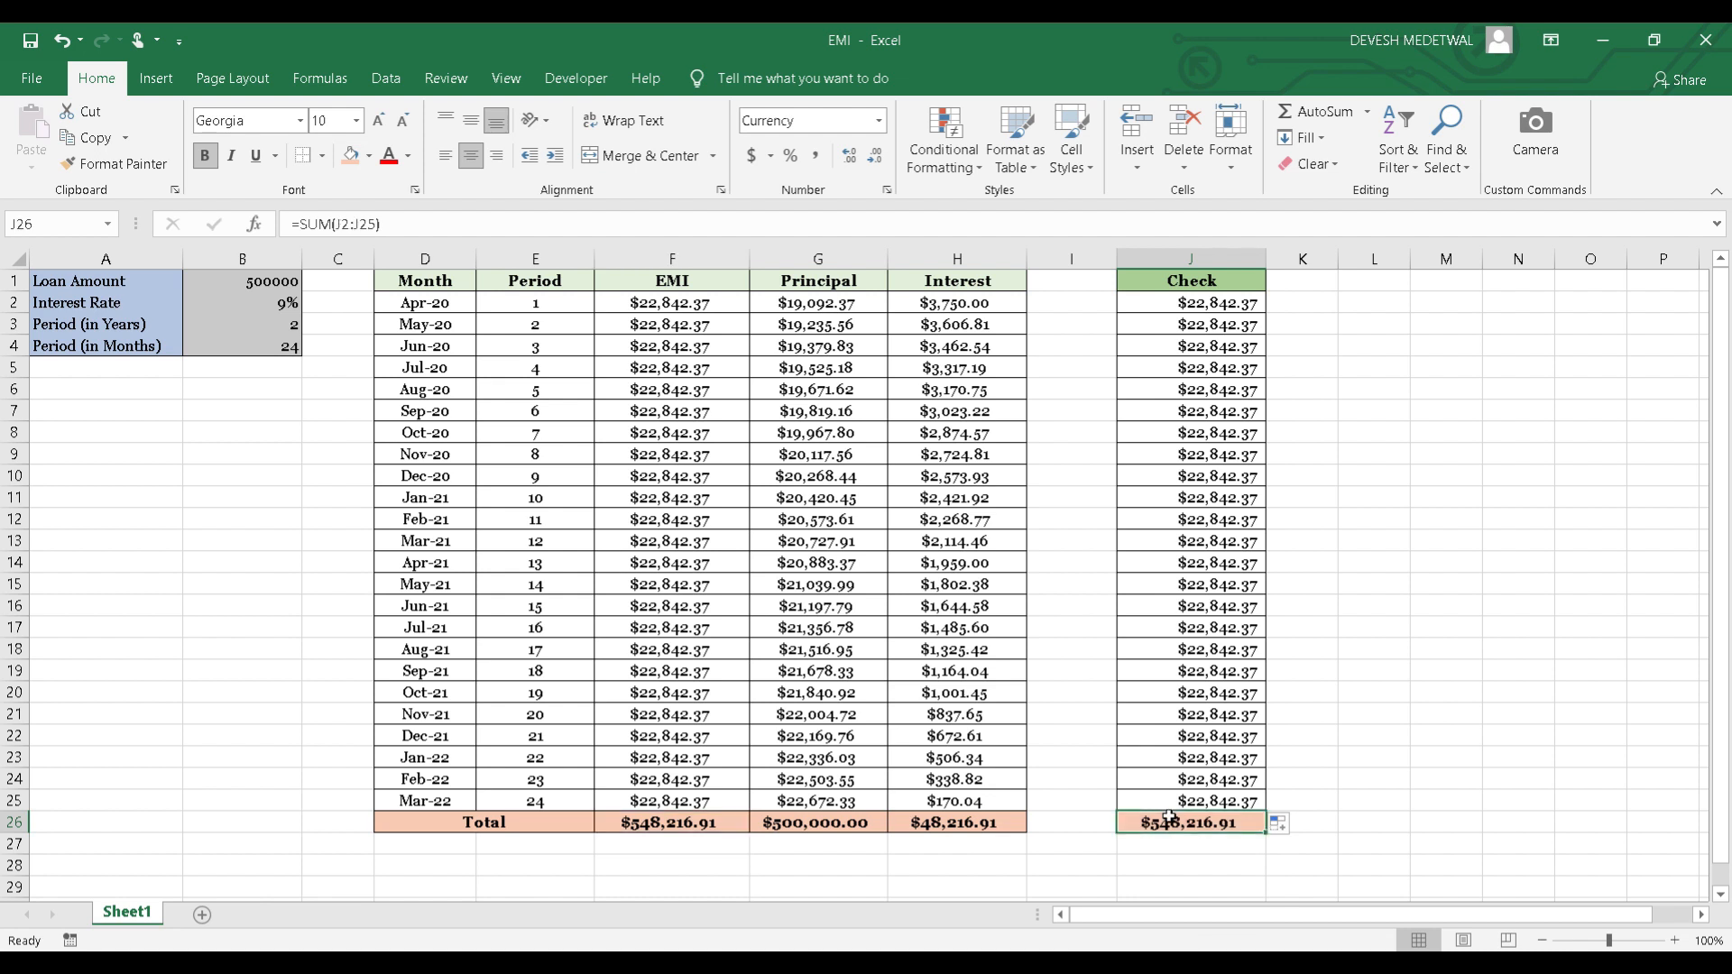
Review the schedule from the Check heading across the EMI, Principal and Interest headings to the loan amount in B1.
key(ctrl+Up)
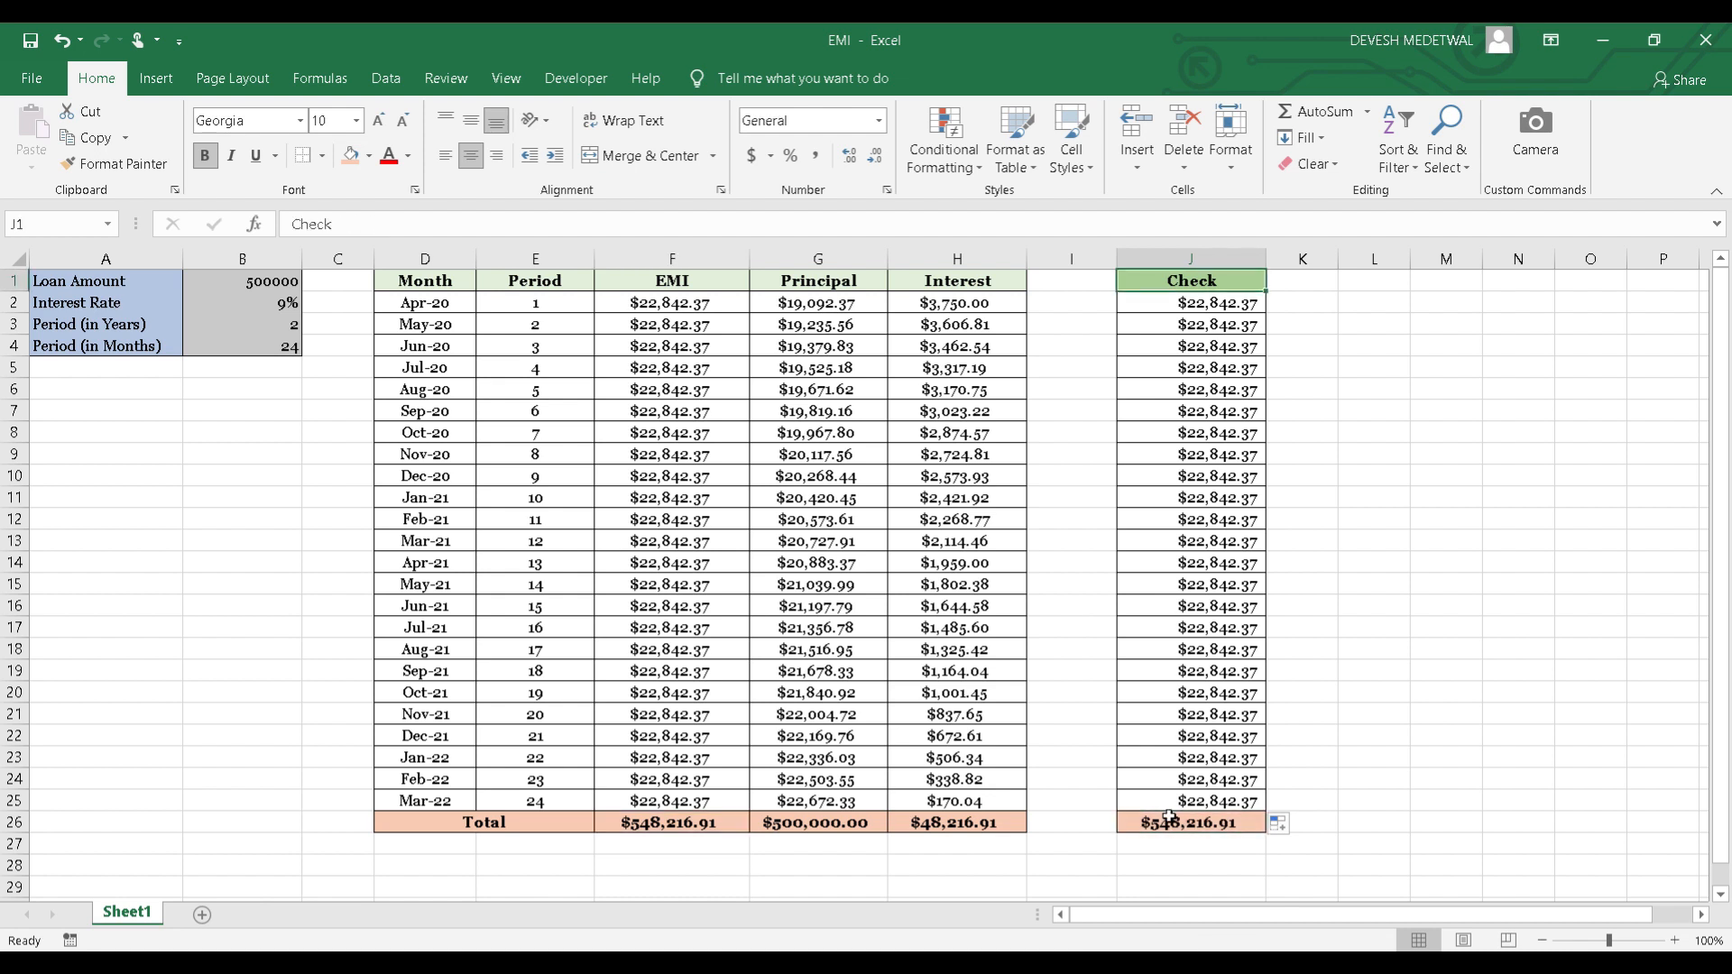
key(Left)
key(Left)
key(Left)
key(Left)
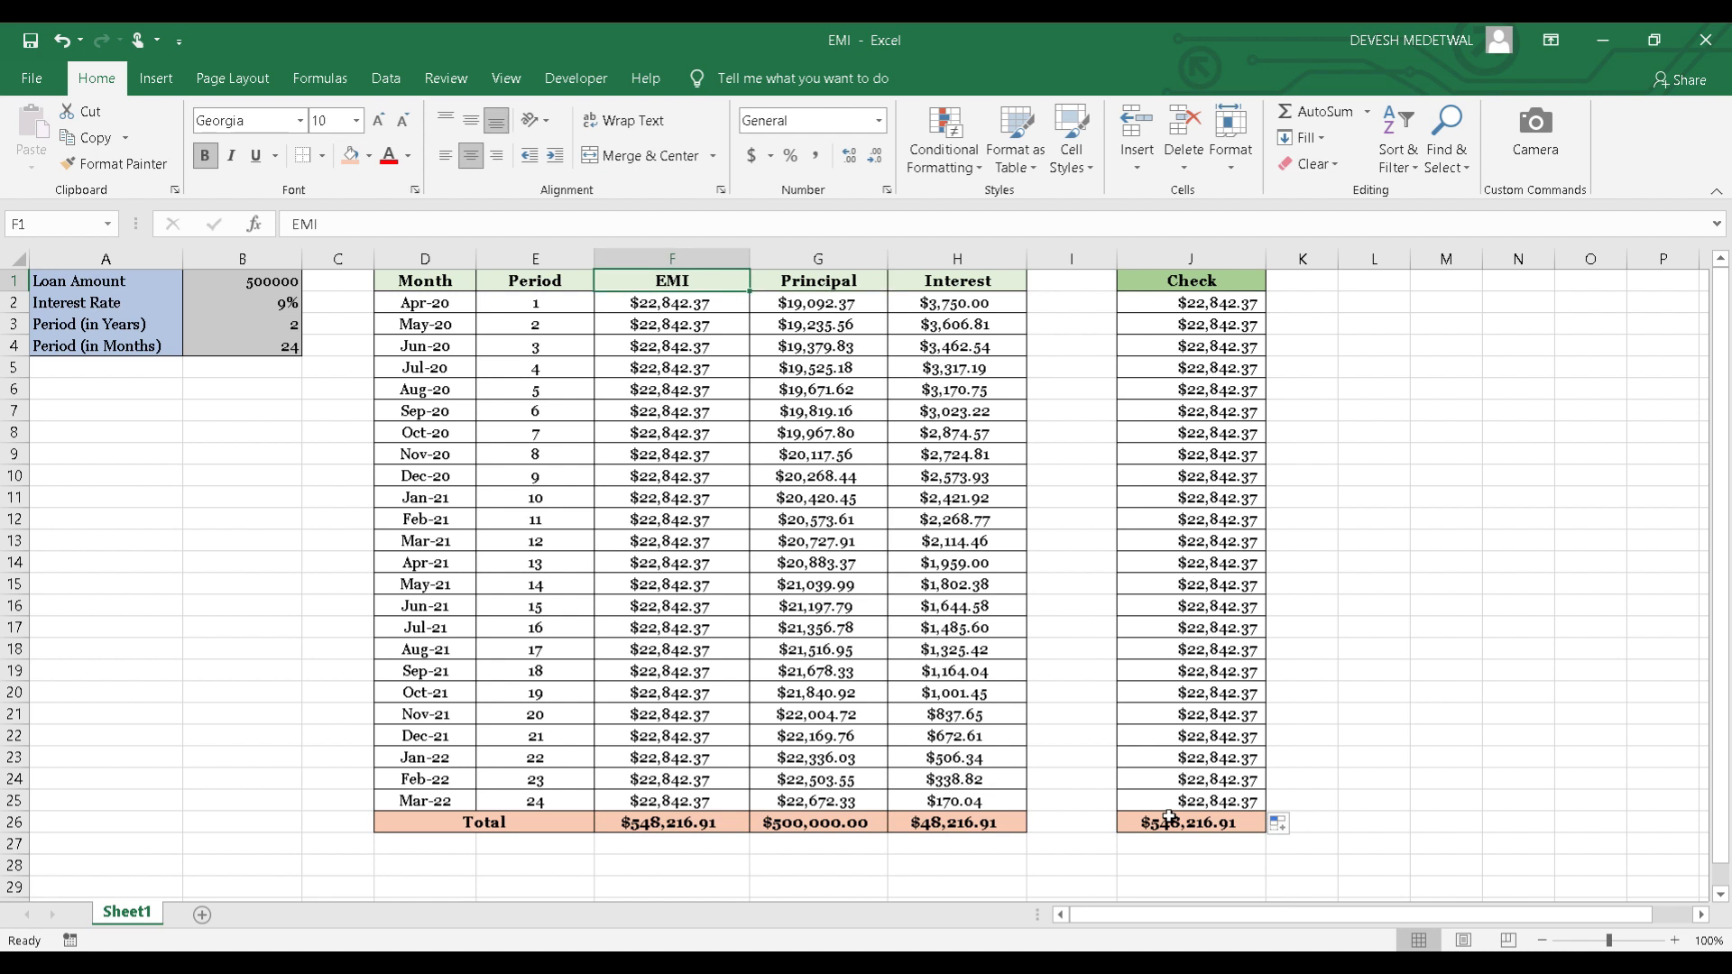
key(Right)
key(Right)
key(Left)
key(Left)
key(ctrl+Left)
key(ctrl+Left)
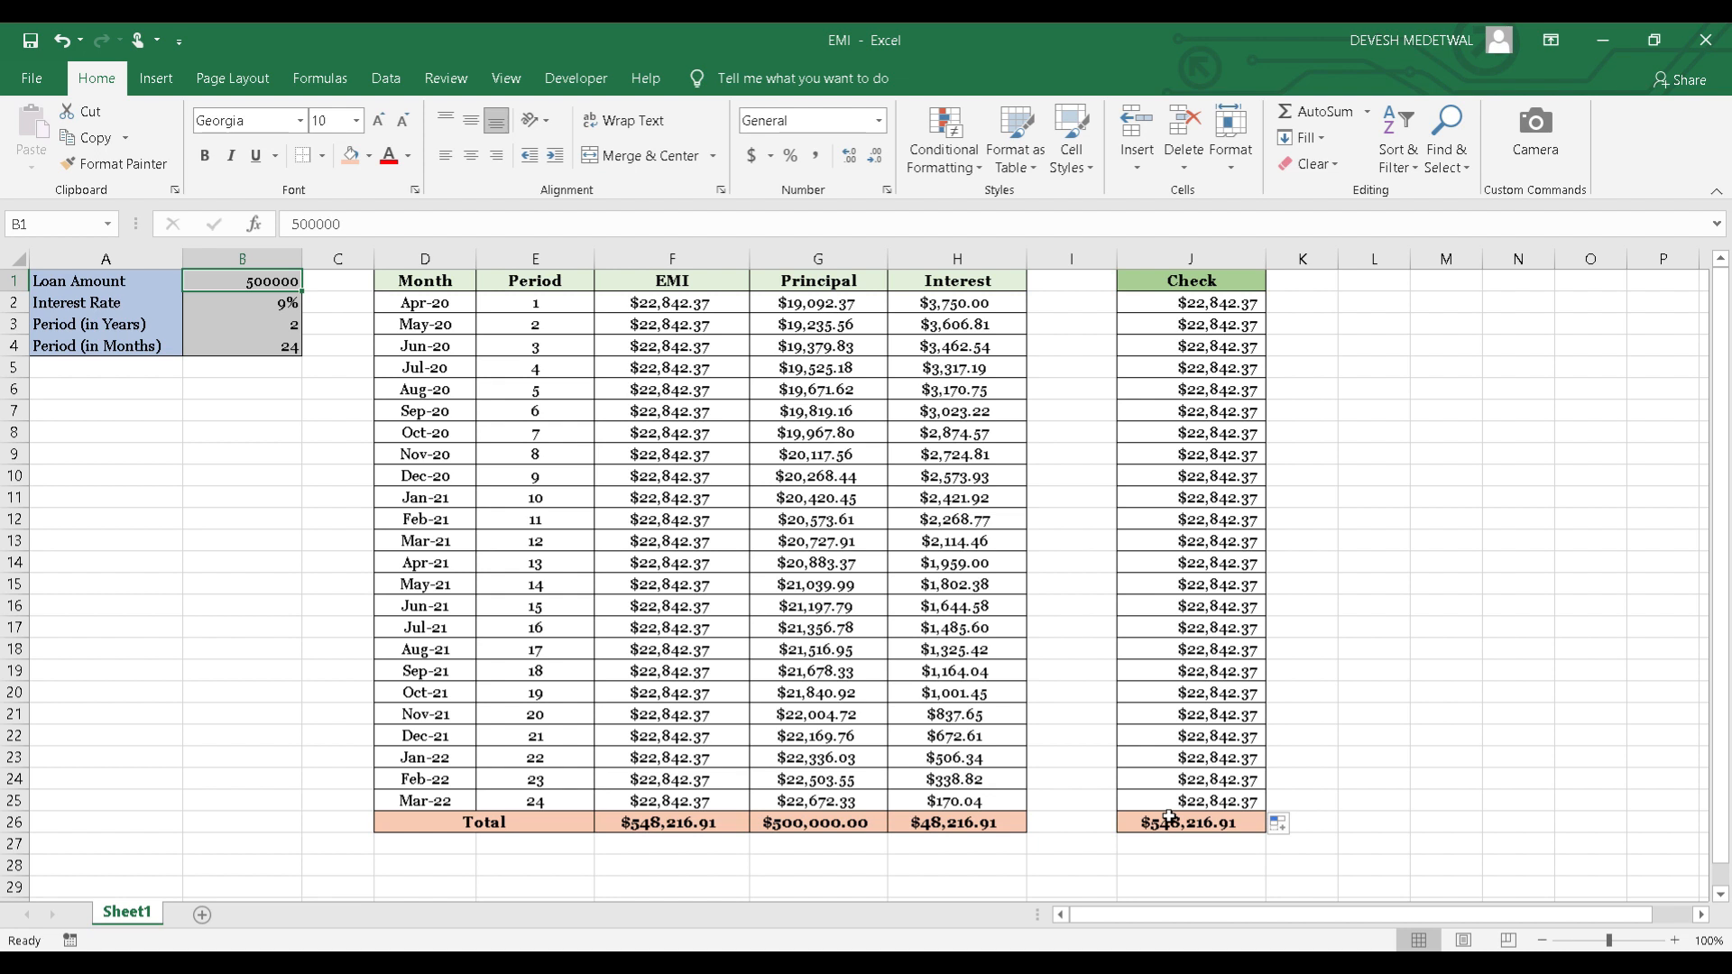